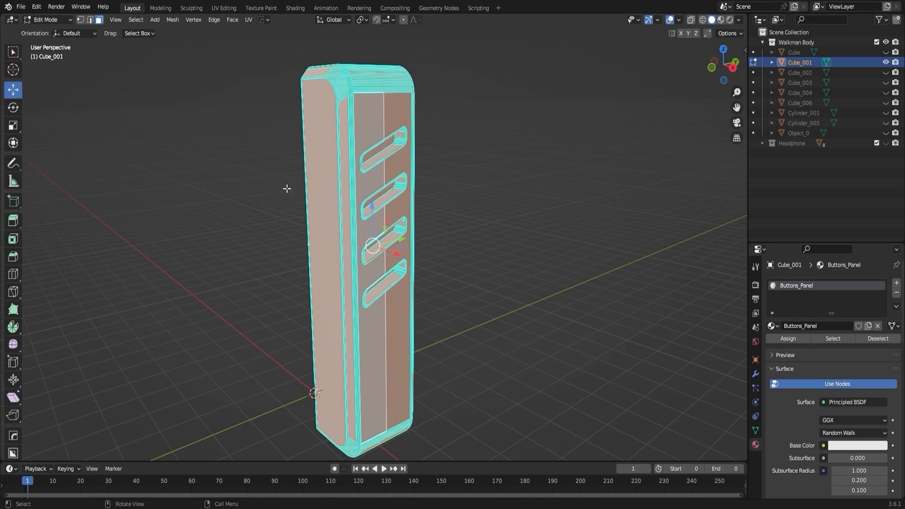
- Switch Cube_001 to Vertex Paint mode and enable face selection masking for painting
{"action": "left_click", "coordinate": [58, 20]}
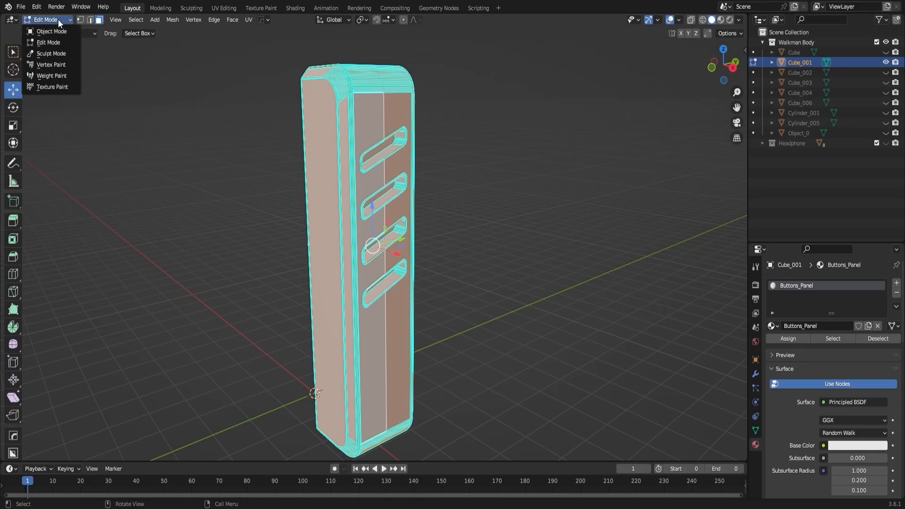
{"action": "left_click", "coordinate": [66, 64]}
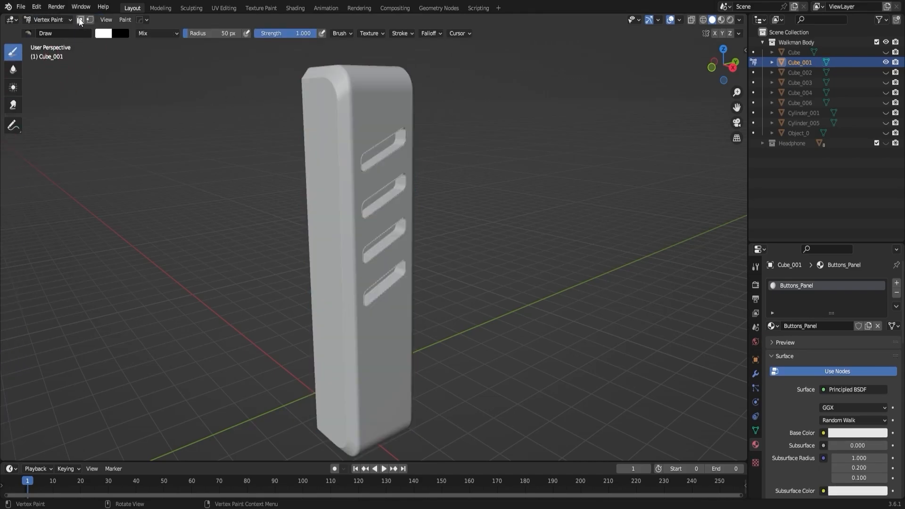
{"action": "left_click", "coordinate": [80, 20]}
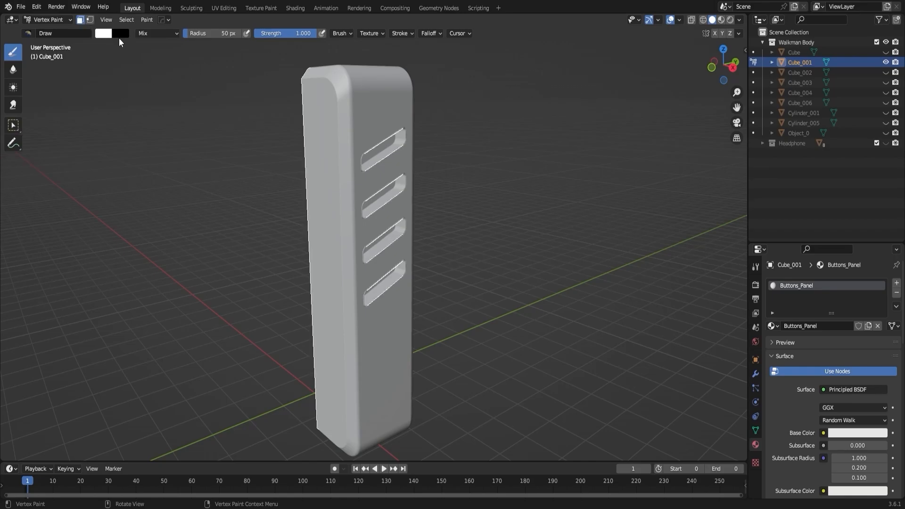
- Set the brush colour to a mid grey with value 0.520 and fill the panel's vertex colours with it
{"action": "left_click", "coordinate": [103, 33]}
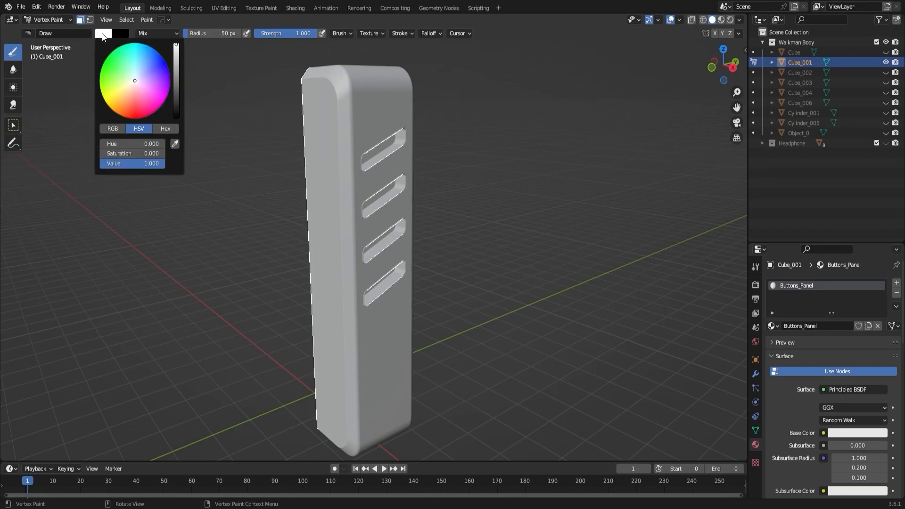
{"action": "left_click_drag", "start_coordinate": [176, 45], "coordinate": [177, 73]}
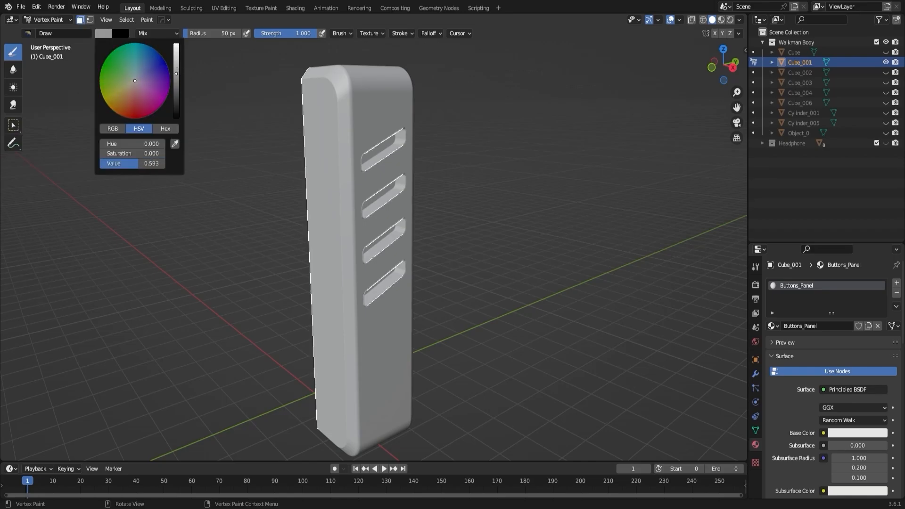
{"action": "left_click", "coordinate": [146, 21]}
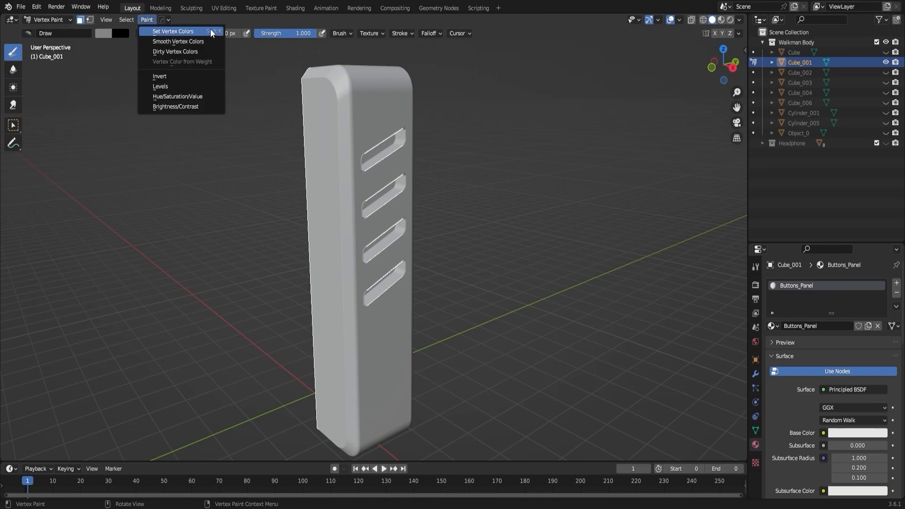
{"action": "left_click", "coordinate": [167, 32]}
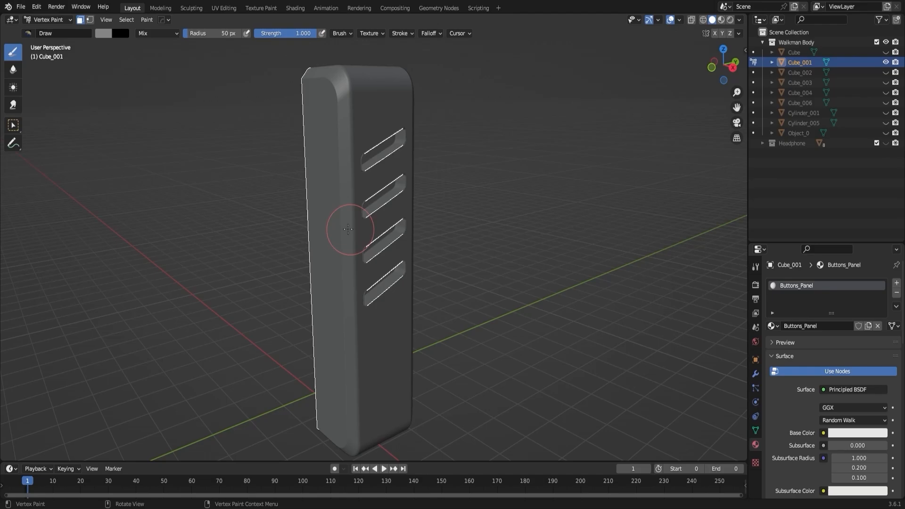
{"action": "middle_click_drag", "start_coordinate": [215, 230], "coordinate": [425, 229]}
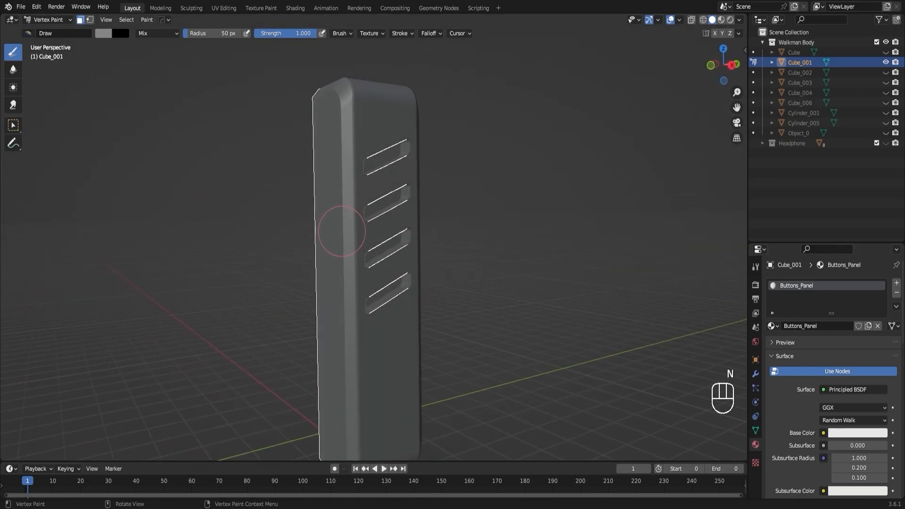
{"action": "middle_click_drag", "start_coordinate": [339, 226], "coordinate": [365, 248]}
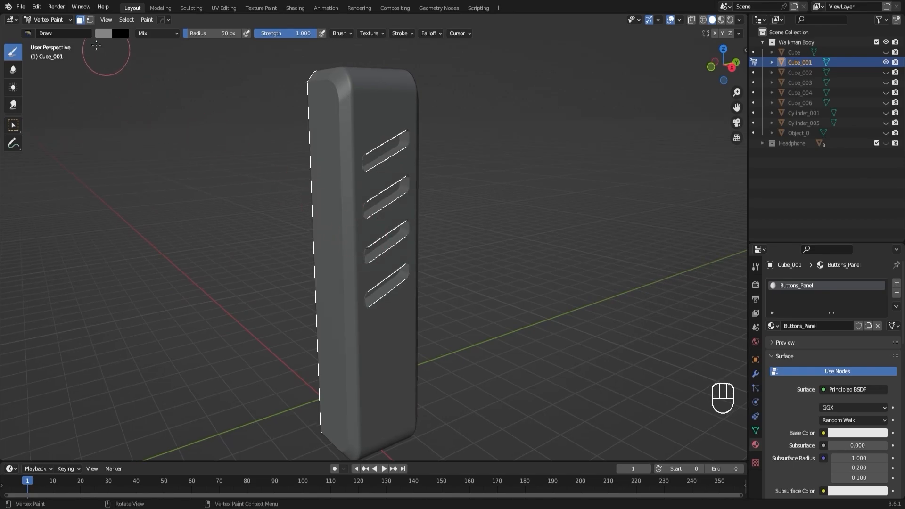
- Return the button panel to Edit Mode and clear the face selection
{"action": "left_click", "coordinate": [53, 19]}
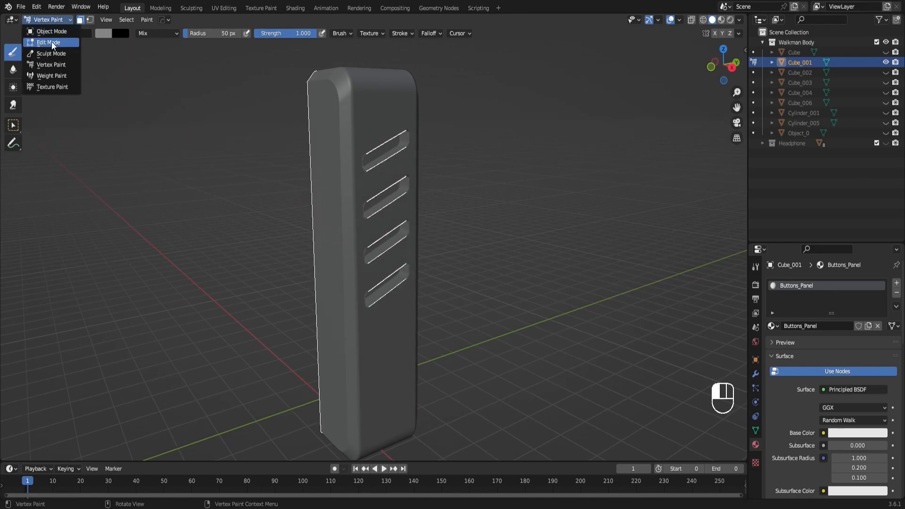
{"action": "left_click", "coordinate": [52, 41]}
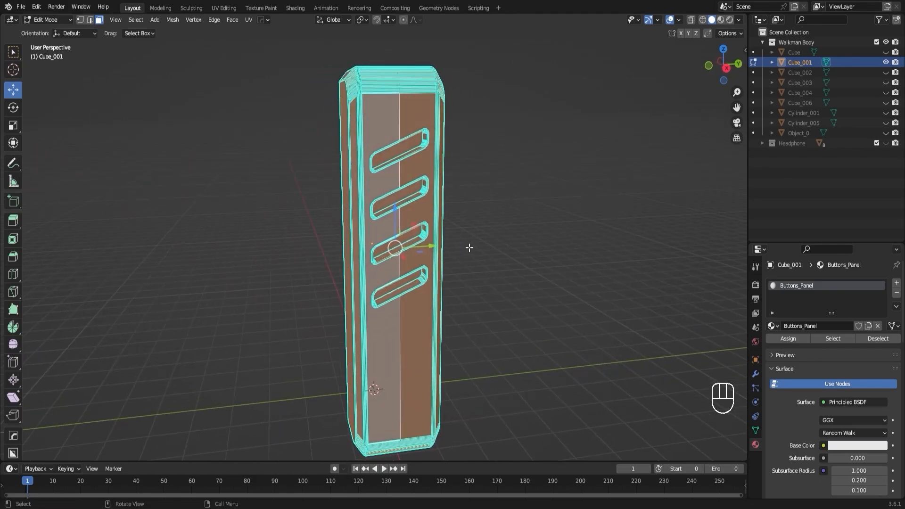
{"action": "left_click", "coordinate": [469, 248]}
- Select all linked faces inside the uppermost slot of the button panel
{"action": "scroll", "coordinate": [475, 254], "scroll_direction": "up", "scroll_amount": 6}
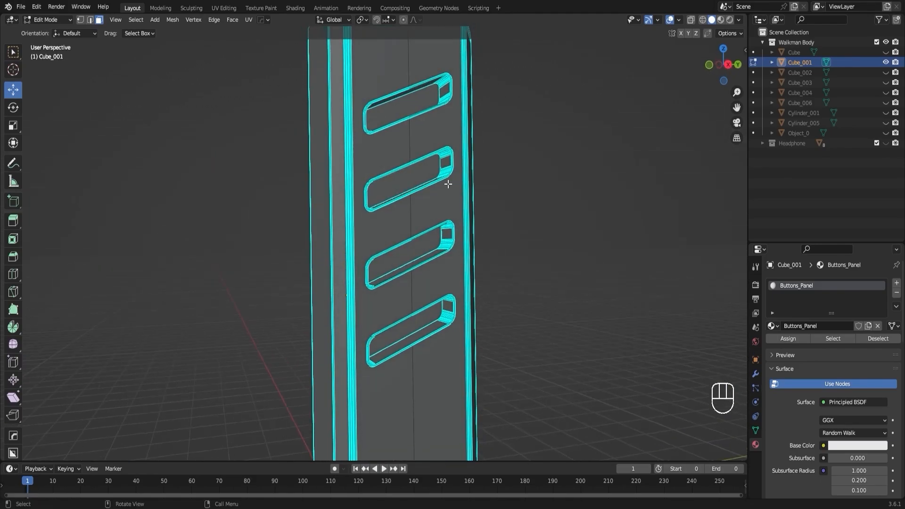
{"action": "key", "text": "l"}
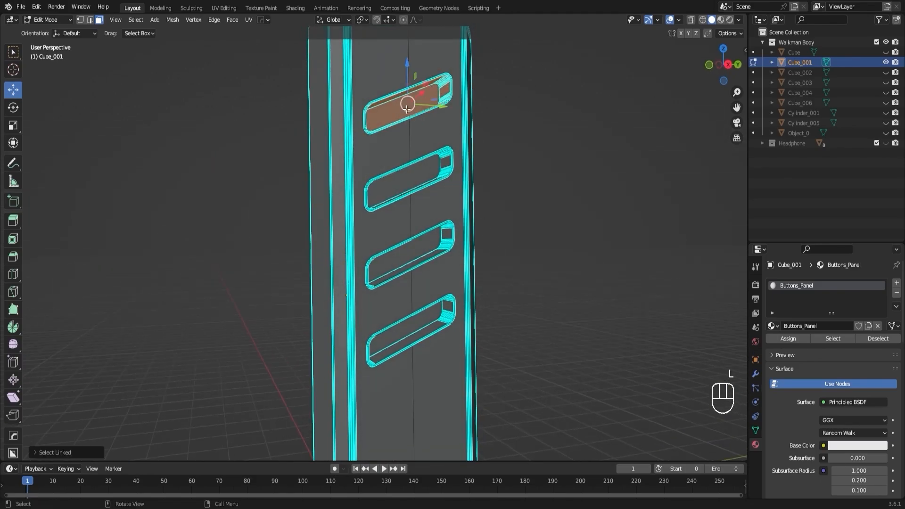
{"action": "scroll", "coordinate": [415, 113], "scroll_direction": "up", "scroll_amount": 4}
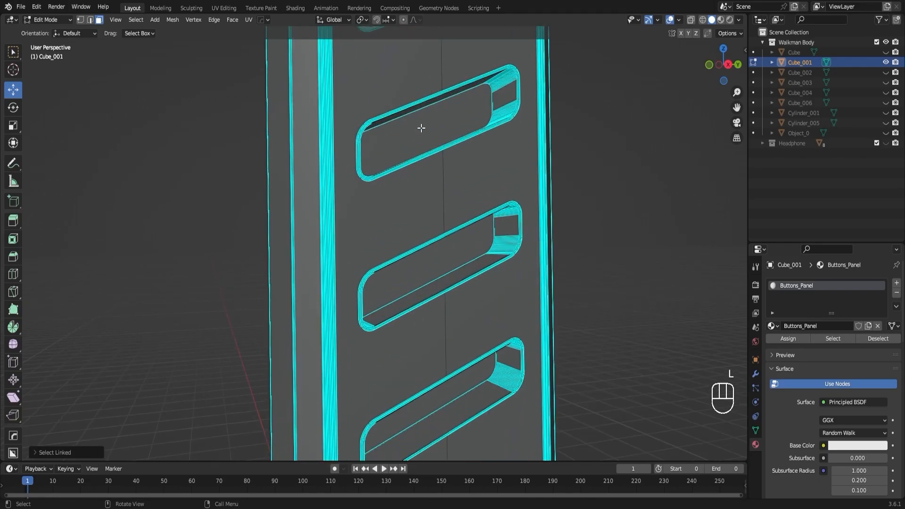
{"action": "middle_click_drag", "start_coordinate": [437, 133], "coordinate": [452, 362], "text": "shift"}
{"action": "scroll", "coordinate": [399, 242], "scroll_direction": "up", "scroll_amount": 2}
{"action": "scroll", "coordinate": [424, 263], "scroll_direction": "up", "scroll_amount": 4}
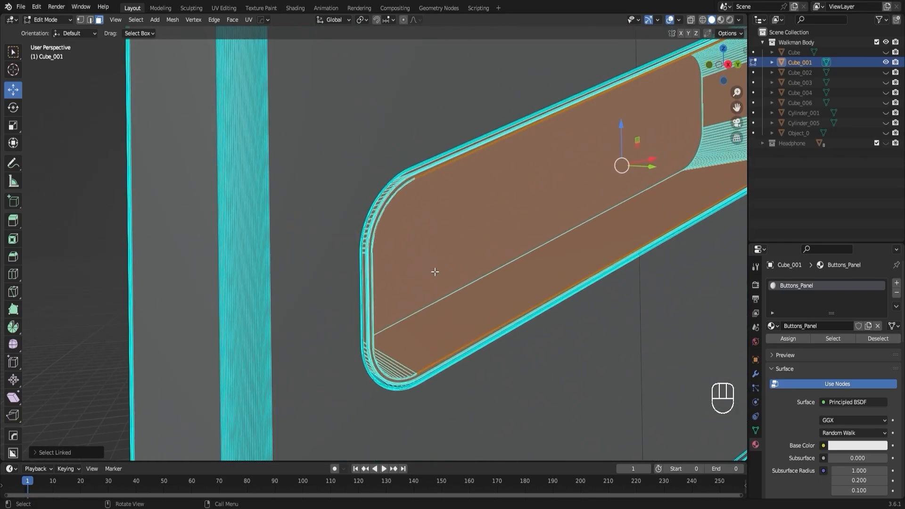
{"action": "scroll", "coordinate": [434, 269], "scroll_direction": "down", "scroll_amount": 4}
{"action": "middle_click_drag", "start_coordinate": [434, 259], "coordinate": [479, 239]}
{"action": "left_click_drag", "start_coordinate": [490, 181], "coordinate": [591, 191]}
{"action": "key", "text": "ctrl+z"}
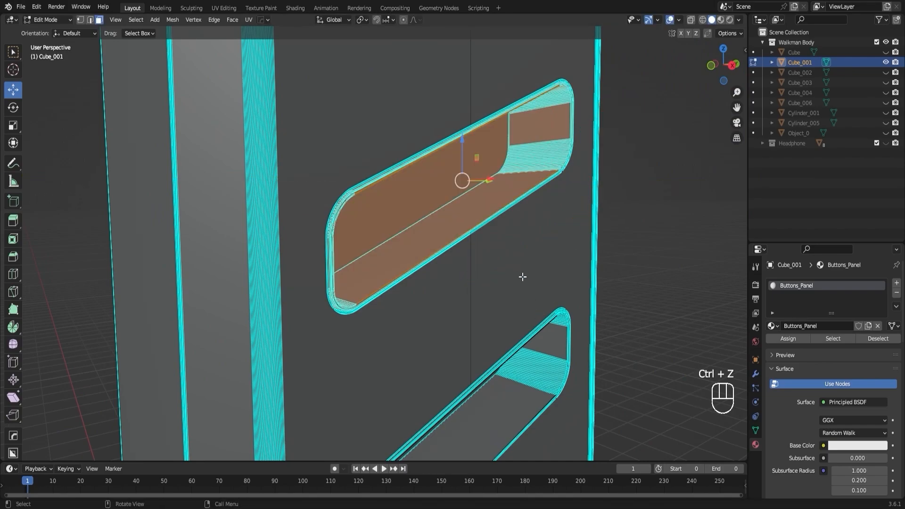
- Add the linked inner faces of the three lower slots to the selection
{"action": "scroll", "coordinate": [525, 273], "scroll_direction": "down", "scroll_amount": 3}
{"action": "middle_click_drag", "start_coordinate": [431, 300], "coordinate": [364, 69], "text": "shift"}
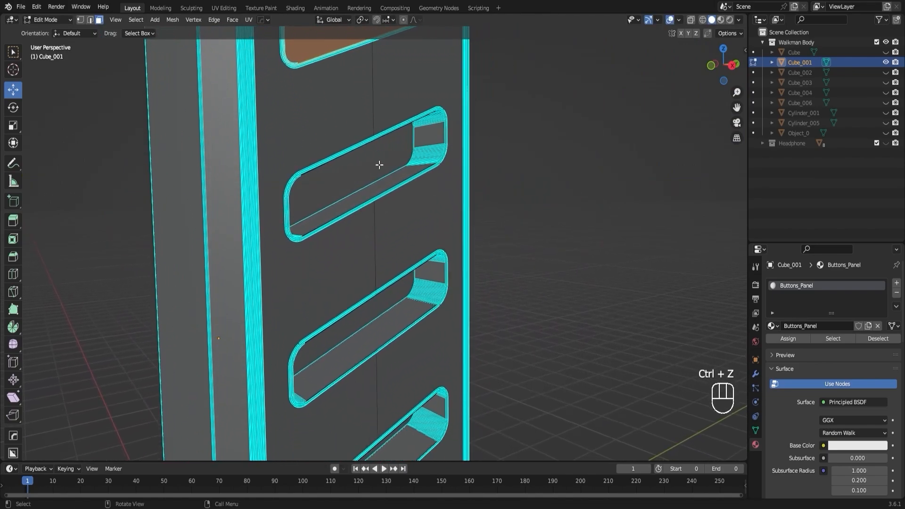
{"action": "scroll", "coordinate": [377, 162], "scroll_direction": "down", "scroll_amount": 1}
{"action": "middle_click_drag", "start_coordinate": [392, 183], "coordinate": [370, 182]}
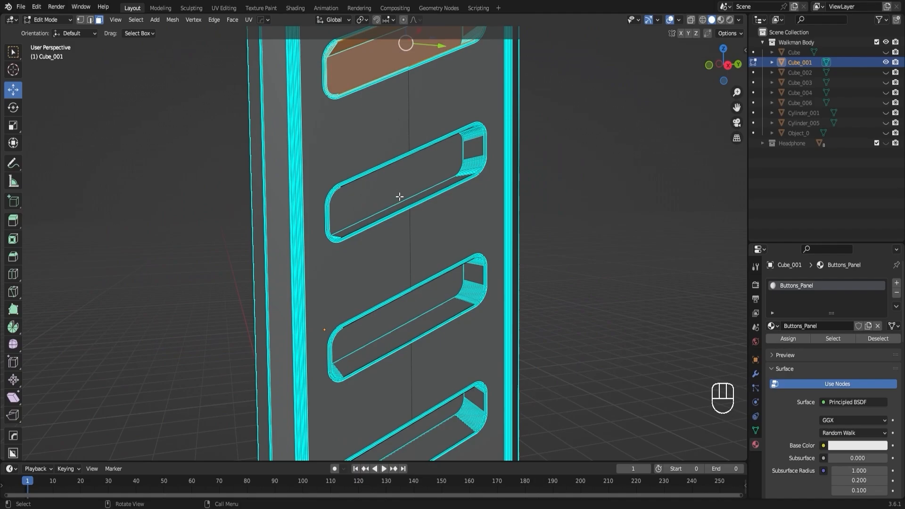
{"action": "key", "text": "l"}
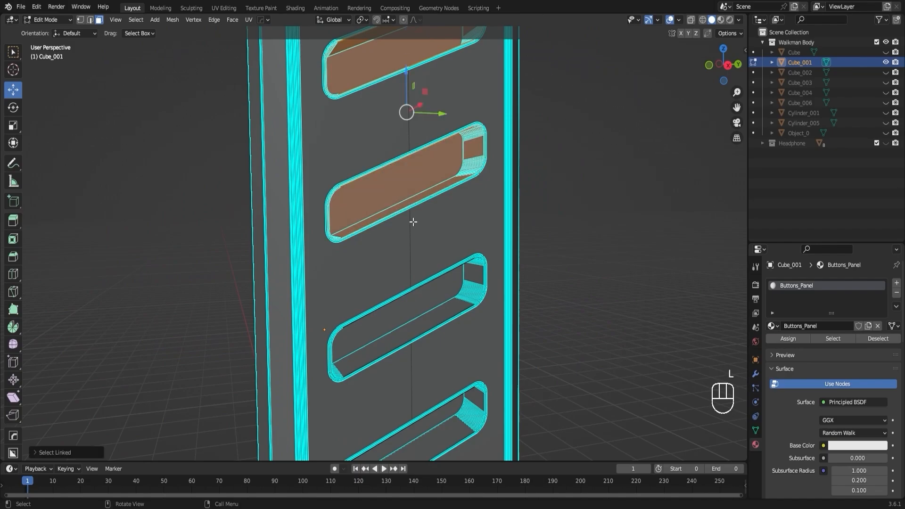
{"action": "key", "text": "l"}
{"action": "key", "text": "l"}
{"action": "scroll", "coordinate": [425, 307], "scroll_direction": "down", "scroll_amount": 4}
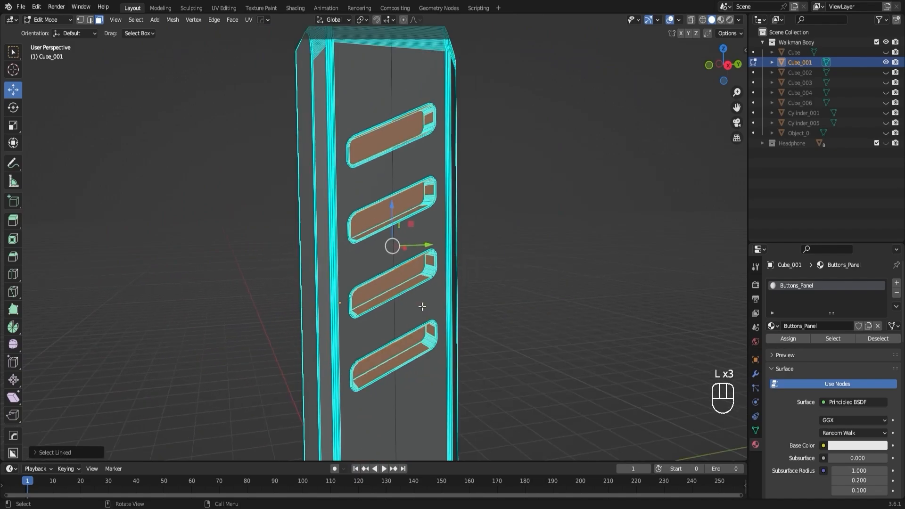
{"action": "scroll", "coordinate": [405, 305], "scroll_direction": "up", "scroll_amount": 2}
- Switch back to Vertex Paint mode with the inner faces of the four slots selected as the paint mask
{"action": "left_click", "coordinate": [57, 19]}
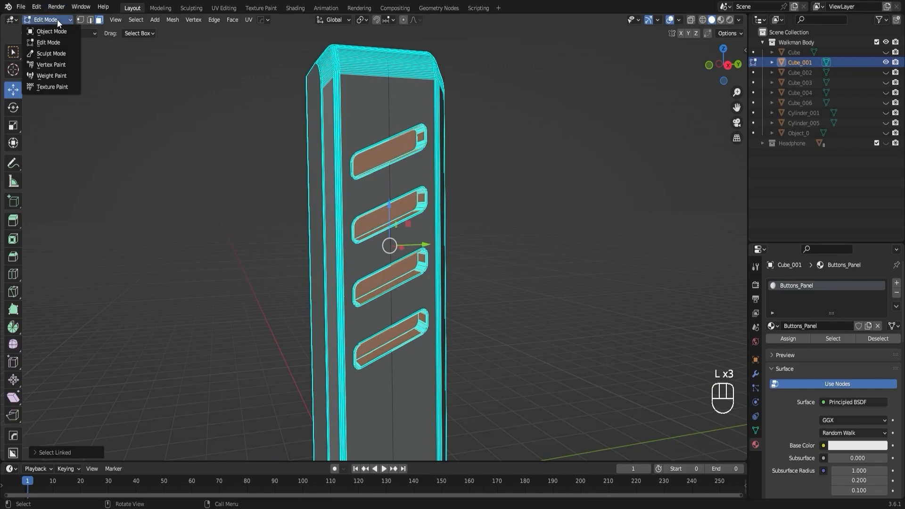
{"action": "left_click", "coordinate": [62, 65]}
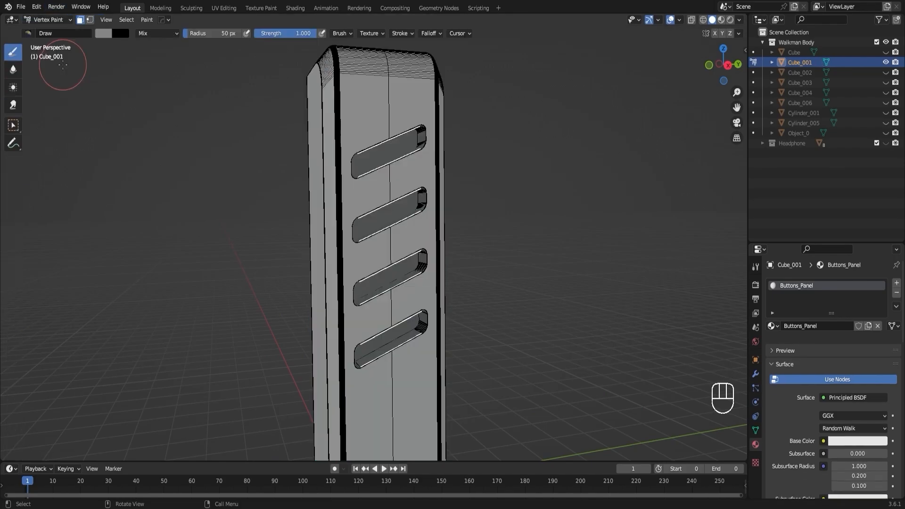
{"action": "scroll", "coordinate": [471, 207], "scroll_direction": "up", "scroll_amount": 2}
{"action": "middle_click_drag", "start_coordinate": [526, 222], "coordinate": [557, 319]}
{"action": "middle_click_drag", "start_coordinate": [545, 239], "coordinate": [538, 245]}
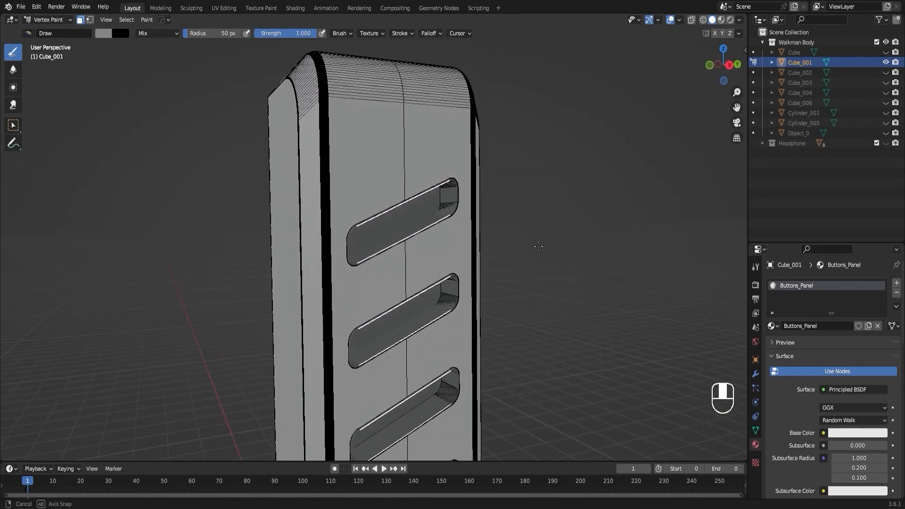
- Set the brush colour to pure black, value 0, and fill the vertex colours of the masked slot faces
{"action": "left_click", "coordinate": [105, 34]}
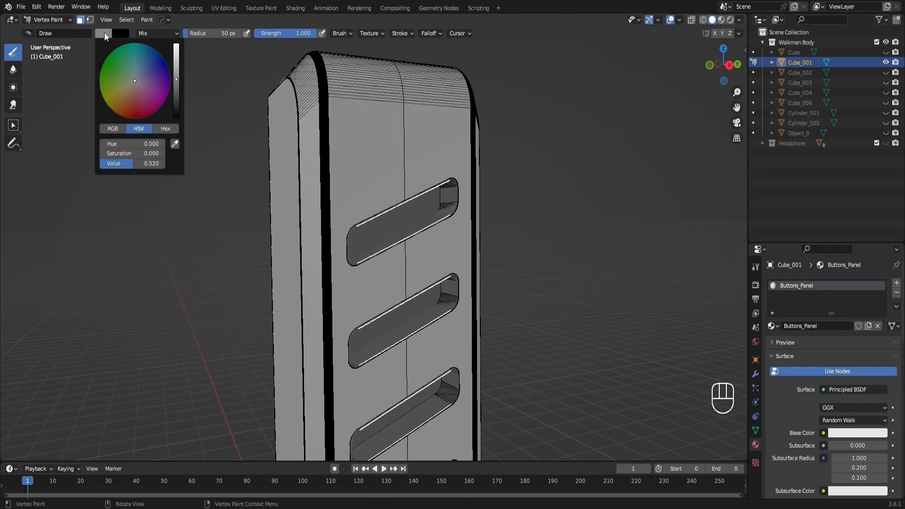
{"action": "left_click", "coordinate": [177, 101]}
{"action": "left_click", "coordinate": [177, 106]}
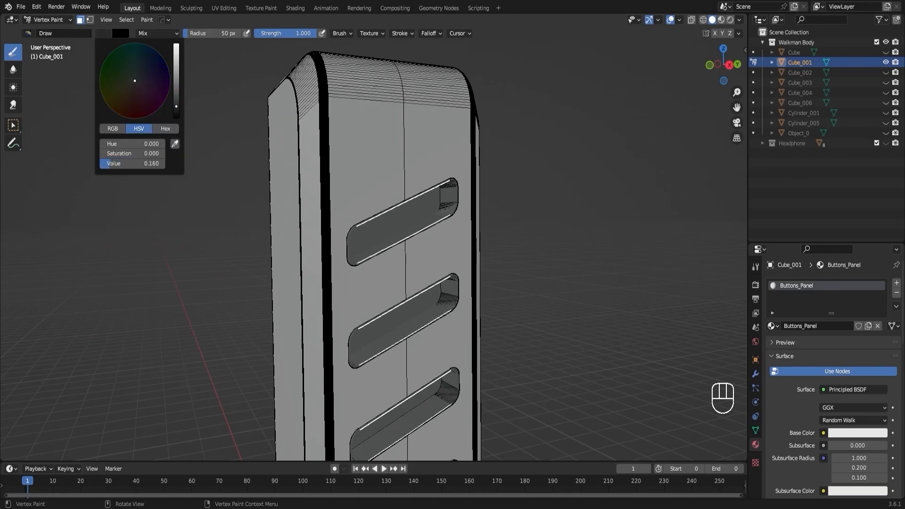
{"action": "left_click_drag", "start_coordinate": [177, 108], "coordinate": [176, 117]}
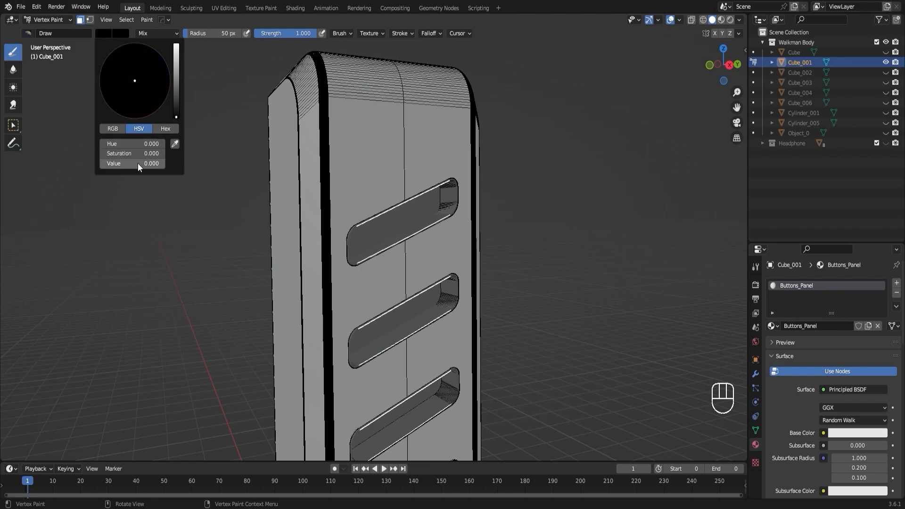
{"action": "left_click", "coordinate": [116, 129]}
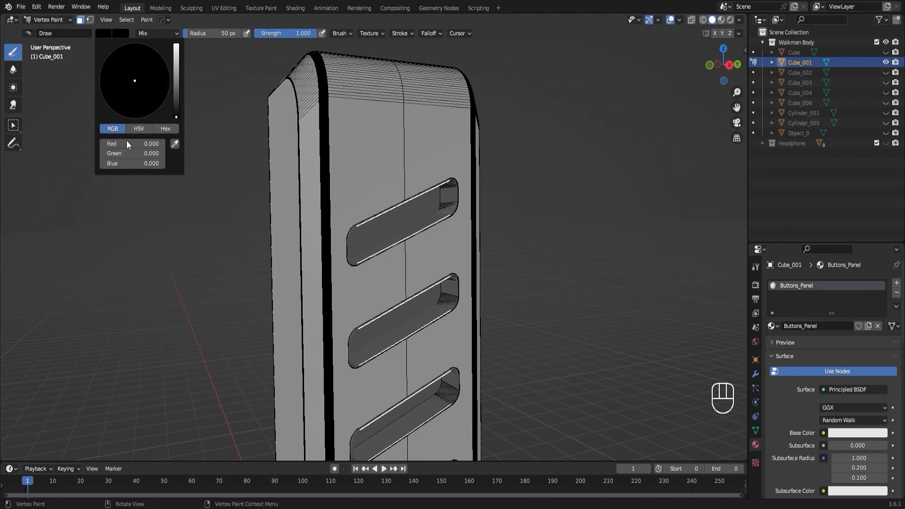
{"action": "left_click", "coordinate": [164, 132]}
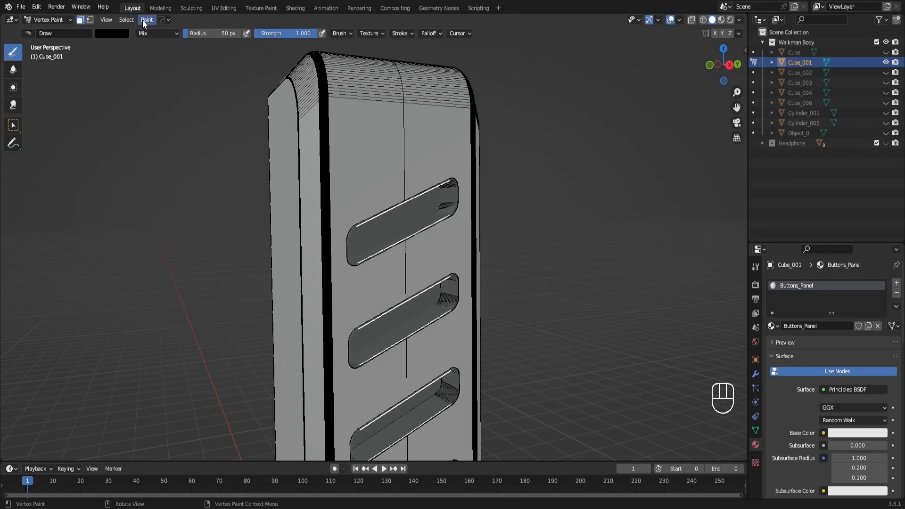
{"action": "key", "text": "shift+k"}
{"action": "left_click", "coordinate": [142, 19]}
{"action": "left_click", "coordinate": [181, 30]}
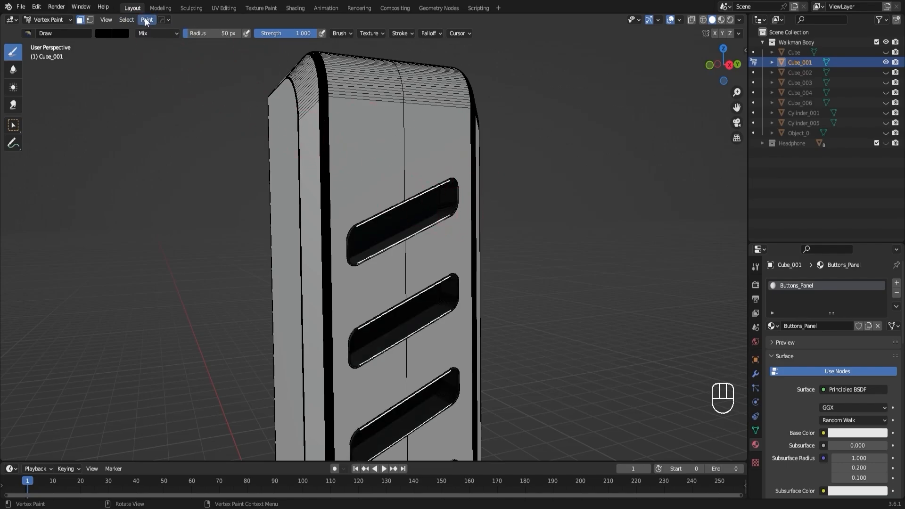
- Return to Object Mode and examine the painted slots up close and the whole button panel
{"action": "scroll", "coordinate": [477, 249], "scroll_direction": "up", "scroll_amount": 2}
{"action": "middle_click_drag", "start_coordinate": [471, 251], "coordinate": [444, 252]}
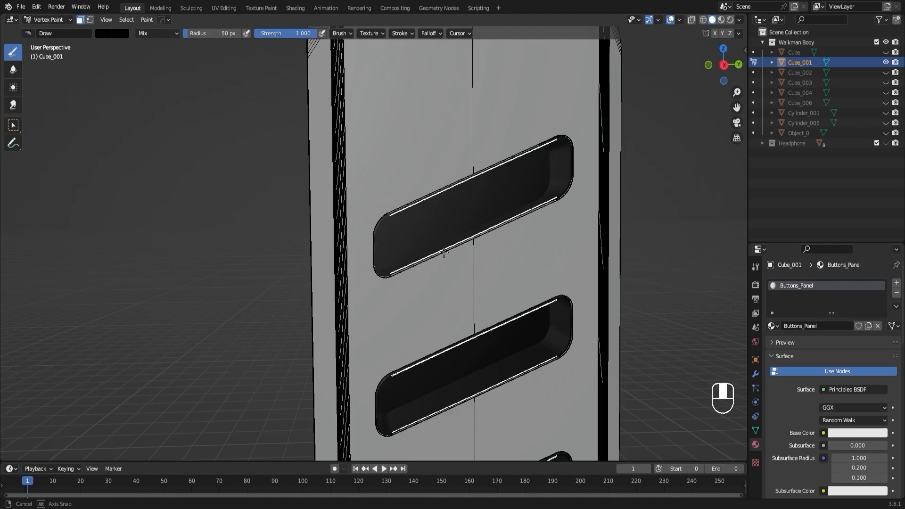
{"action": "scroll", "coordinate": [453, 244], "scroll_direction": "up", "scroll_amount": 2}
{"action": "scroll", "coordinate": [448, 222], "scroll_direction": "up", "scroll_amount": 2}
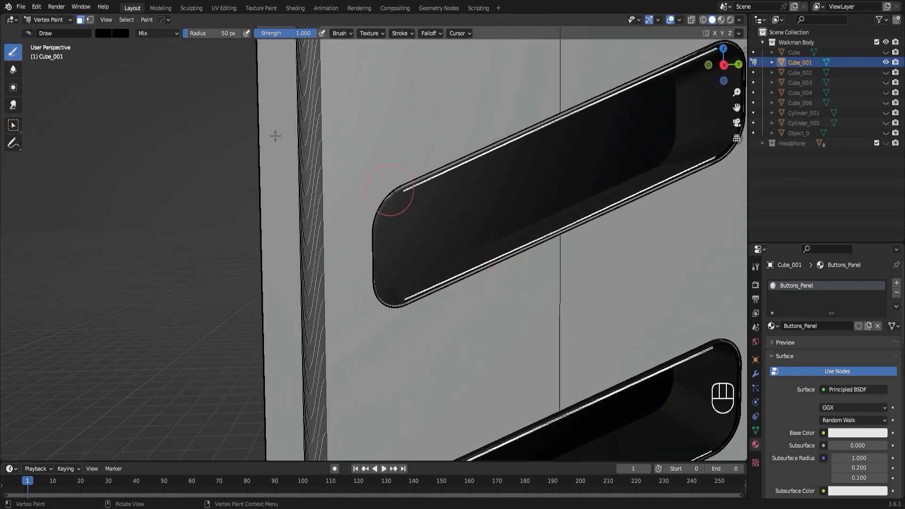
{"action": "left_click", "coordinate": [56, 19]}
{"action": "left_click", "coordinate": [56, 29]}
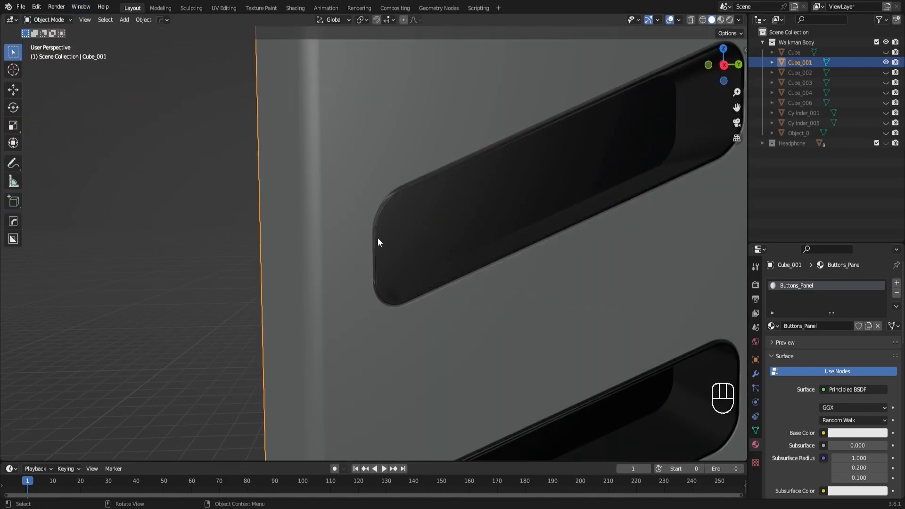
{"action": "scroll", "coordinate": [532, 216], "scroll_direction": "down", "scroll_amount": 2}
{"action": "middle_click_drag", "start_coordinate": [526, 225], "coordinate": [514, 240]}
{"action": "scroll", "coordinate": [513, 240], "scroll_direction": "up", "scroll_amount": 2}
{"action": "middle_click_drag", "start_coordinate": [513, 240], "coordinate": [476, 311]}
{"action": "scroll", "coordinate": [504, 265], "scroll_direction": "down", "scroll_amount": 6}
{"action": "middle_click_drag", "start_coordinate": [383, 303], "coordinate": [409, 242], "text": "shift"}
{"action": "middle_click_drag", "start_coordinate": [533, 191], "coordinate": [452, 202]}
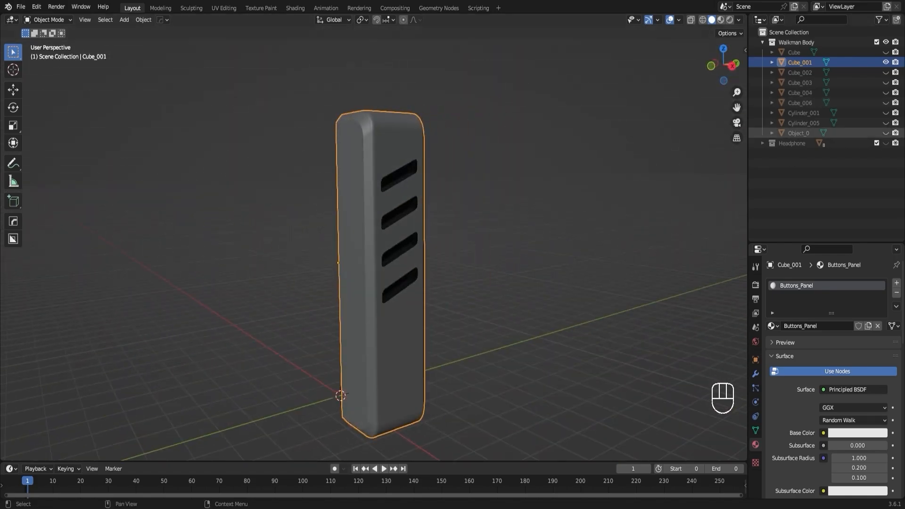
- Hide Cube_001, show Cube_002 and select this cassette player cover
{"action": "left_click", "coordinate": [885, 61]}
{"action": "left_click", "coordinate": [885, 72]}
{"action": "middle_click_drag", "start_coordinate": [387, 237], "coordinate": [476, 229]}
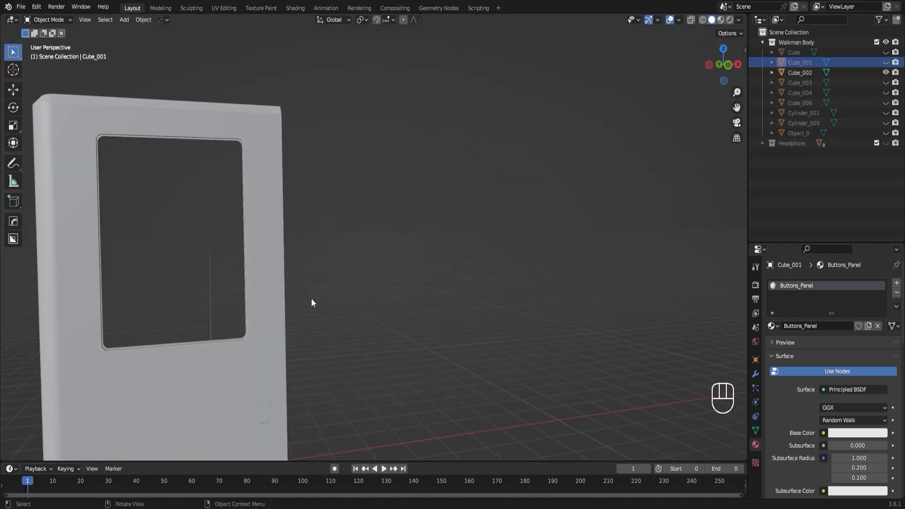
{"action": "left_click", "coordinate": [189, 397]}
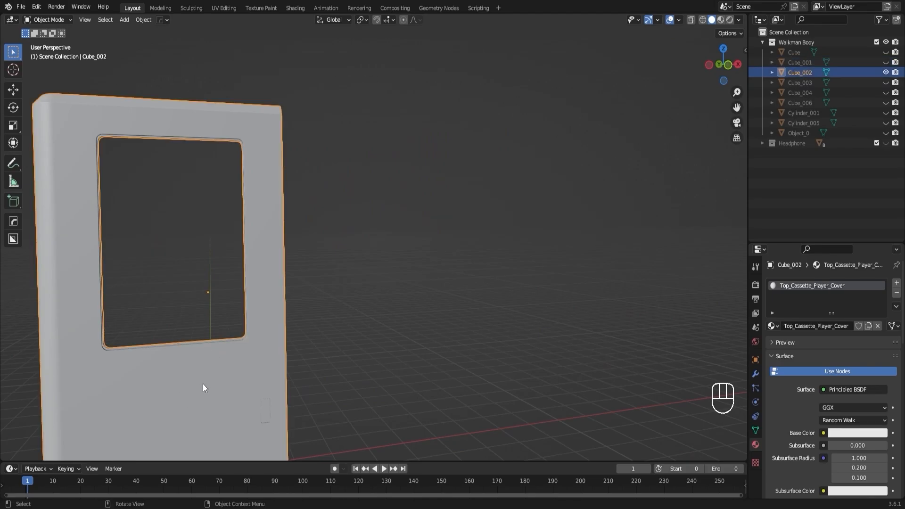
- Select all faces of the cassette player cover in Edit Mode and switch the cover to Vertex Paint mode
{"action": "key", "text": "KP_Decimal"}
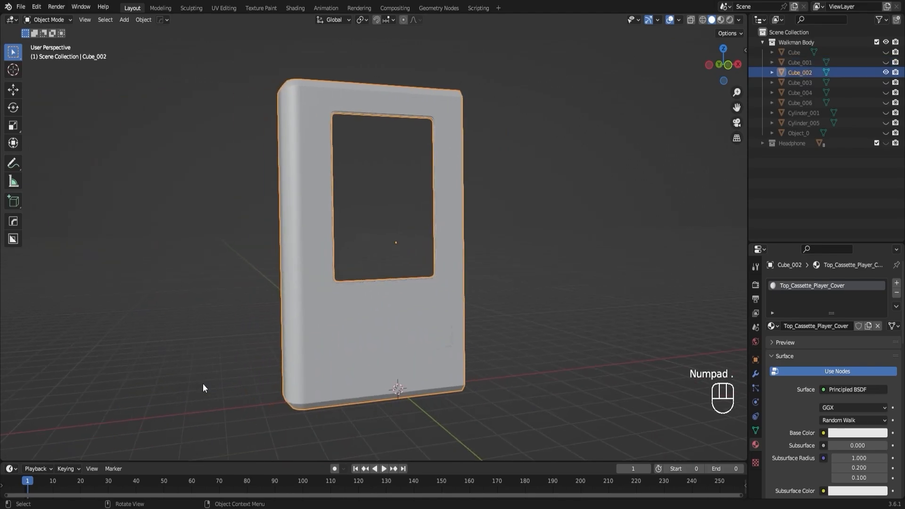
{"action": "left_click", "coordinate": [55, 19]}
{"action": "left_click", "coordinate": [59, 38]}
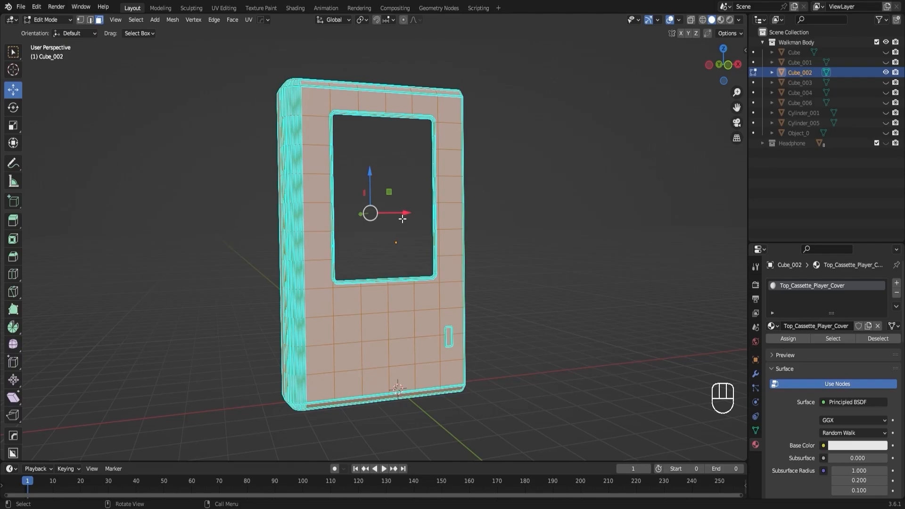
{"action": "key", "text": "a"}
{"action": "left_click", "coordinate": [60, 20]}
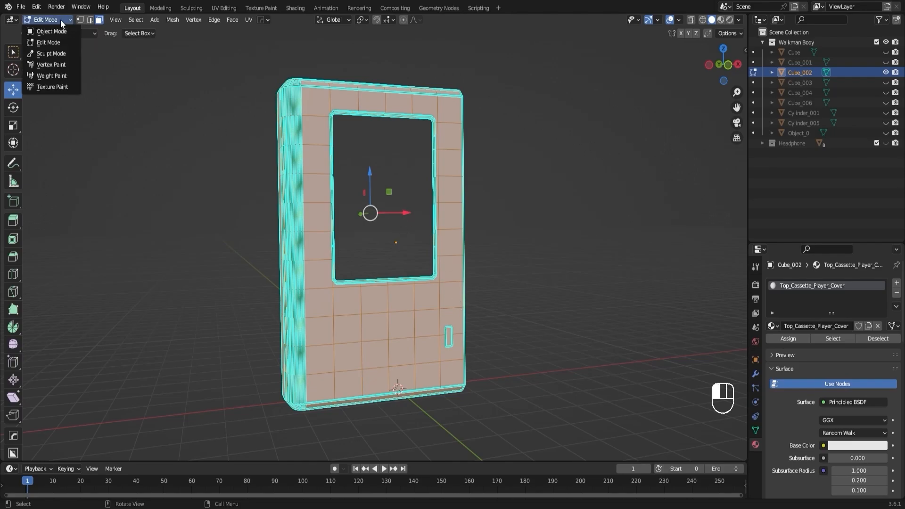
{"action": "left_click", "coordinate": [67, 64]}
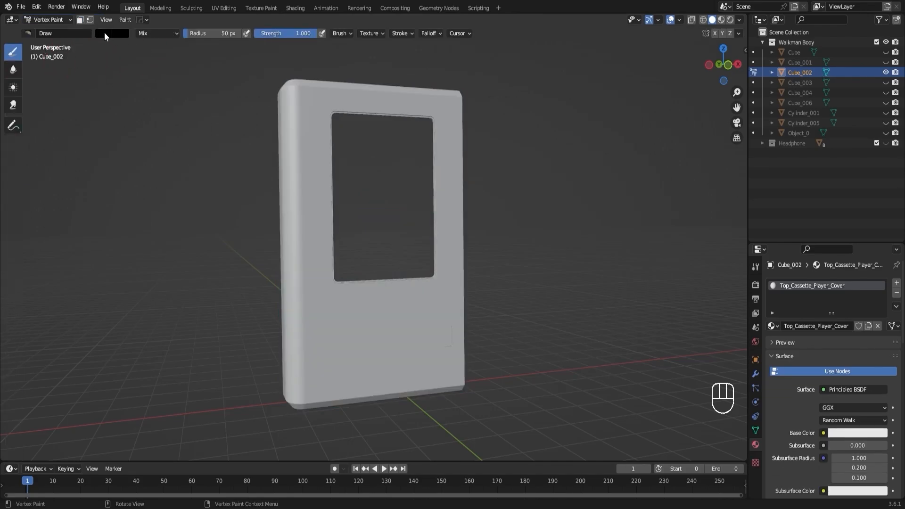
- Set the brush colour to a dark blue, hex 152292
{"action": "left_click", "coordinate": [106, 34]}
{"action": "mouse_move", "coordinate": [178, 100]}
{"action": "left_mouse_down"}
{"action": "mouse_move", "coordinate": [176, 75]}
{"action": "mouse_move", "coordinate": [157, 62]}
{"action": "left_mouse_up"}
{"action": "left_click", "coordinate": [157, 68]}
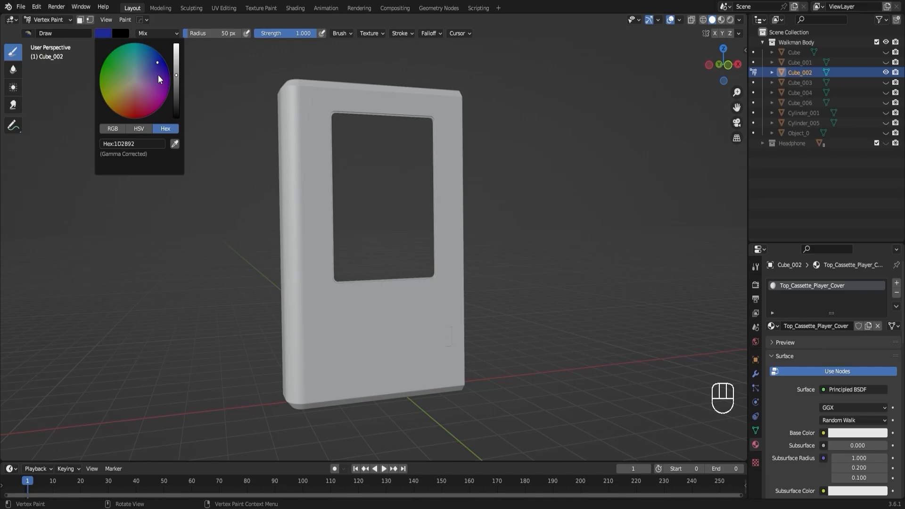
{"action": "left_click", "coordinate": [113, 129]}
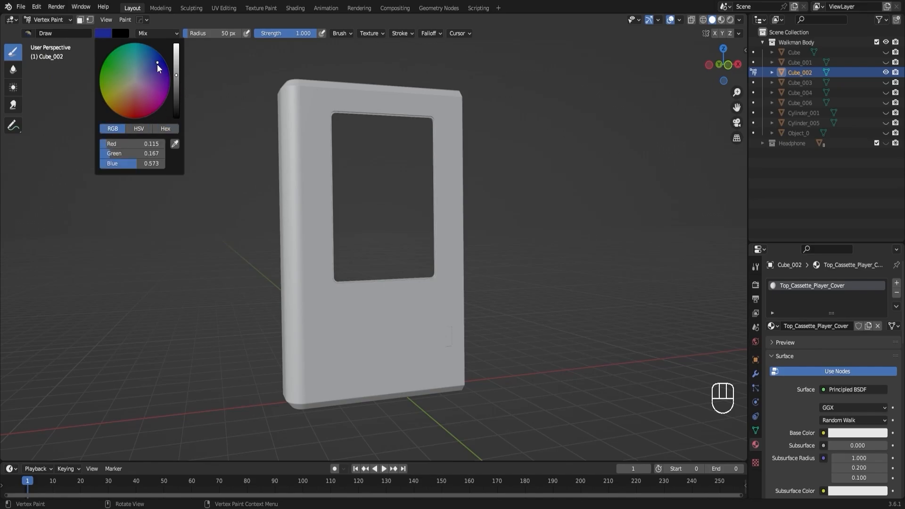
{"action": "left_click_drag", "start_coordinate": [157, 61], "coordinate": [158, 61]}
{"action": "left_click", "coordinate": [163, 127]}
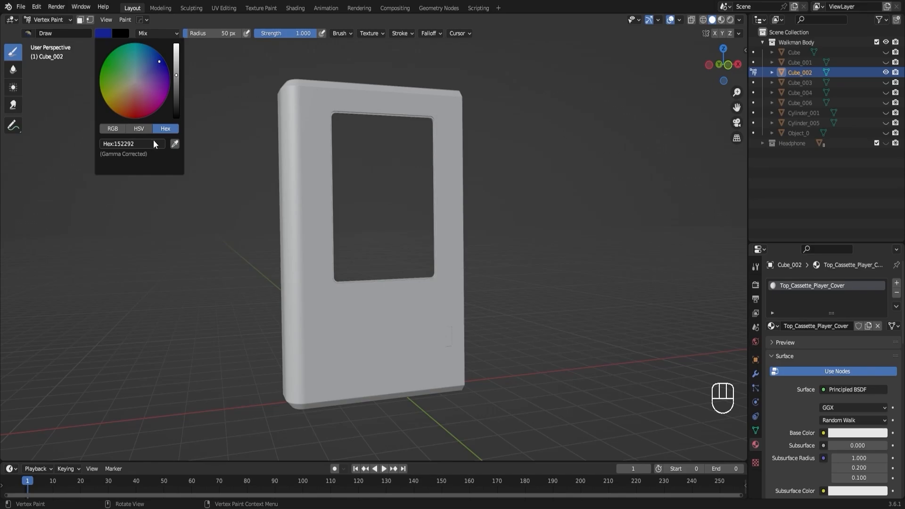
- Fill the whole cover's vertex colours with the blue and copy the brush colour's hex value
{"action": "left_click", "coordinate": [126, 20]}
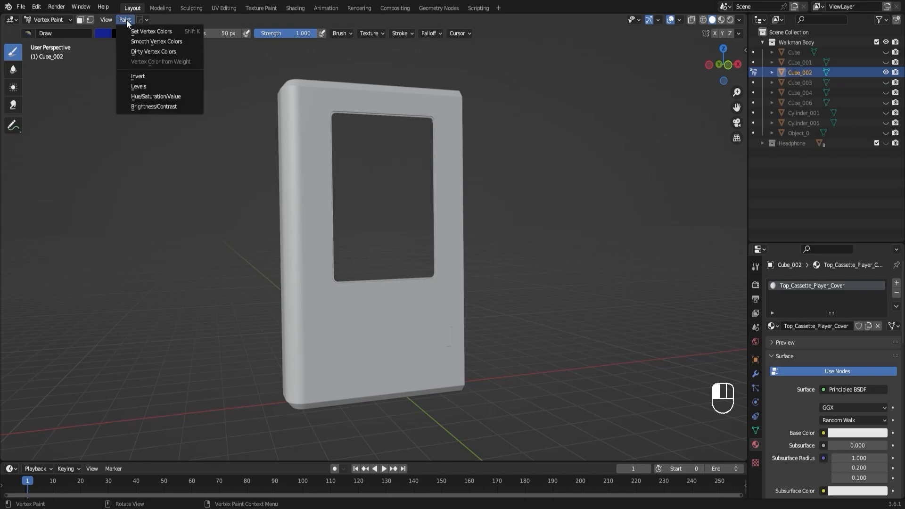
{"action": "left_click", "coordinate": [160, 34]}
{"action": "mouse_move", "coordinate": [463, 229]}
{"action": "middle_mouse_down"}
{"action": "mouse_move", "coordinate": [387, 224]}
{"action": "mouse_move", "coordinate": [476, 222]}
{"action": "mouse_move", "coordinate": [466, 226]}
{"action": "middle_mouse_up"}
{"action": "left_click", "coordinate": [104, 33]}
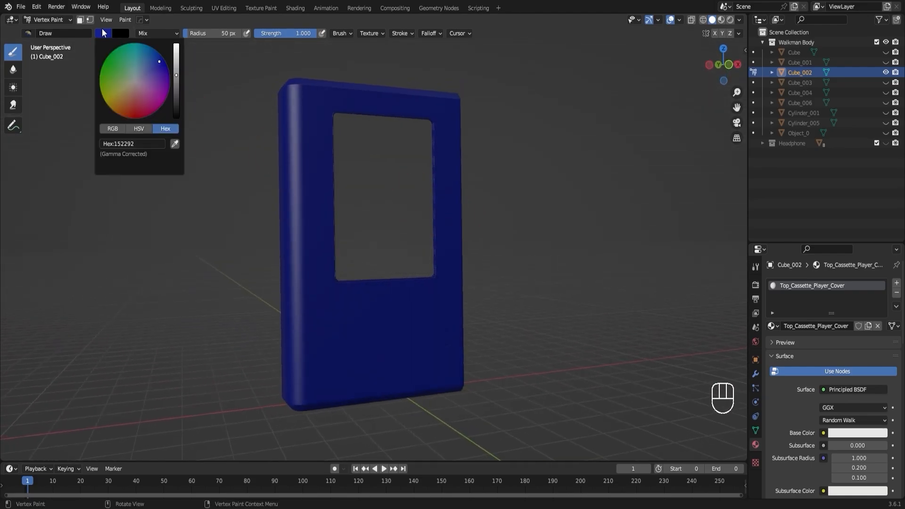
{"action": "key", "text": "Return"}
{"action": "key", "text": "ctrl+c"}
- Return to Object Mode, show Cube_004 and select this Walkman base
{"action": "left_click", "coordinate": [63, 22]}
{"action": "left_click", "coordinate": [58, 21]}
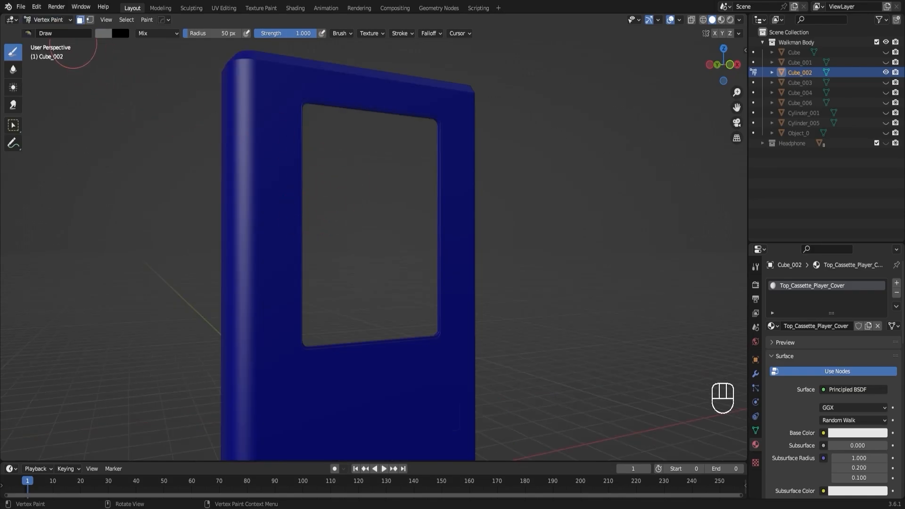
{"action": "left_click", "coordinate": [56, 19]}
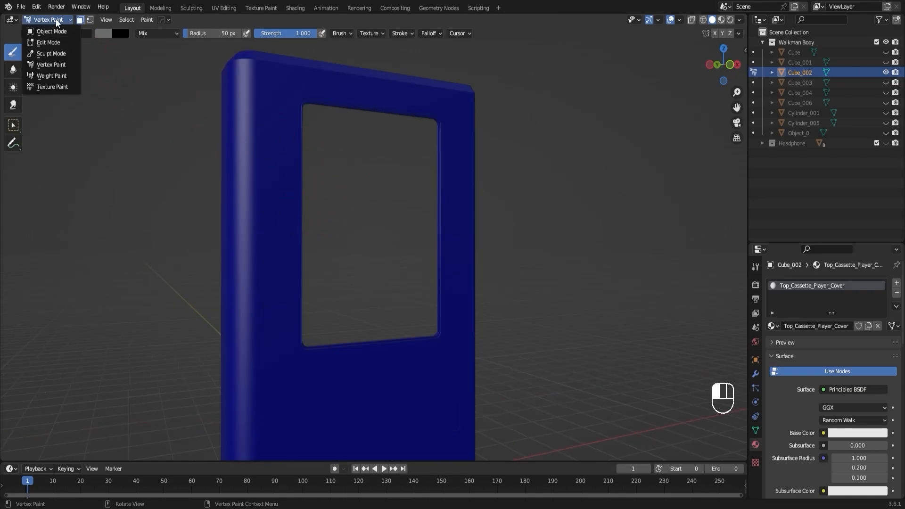
{"action": "left_click", "coordinate": [58, 32]}
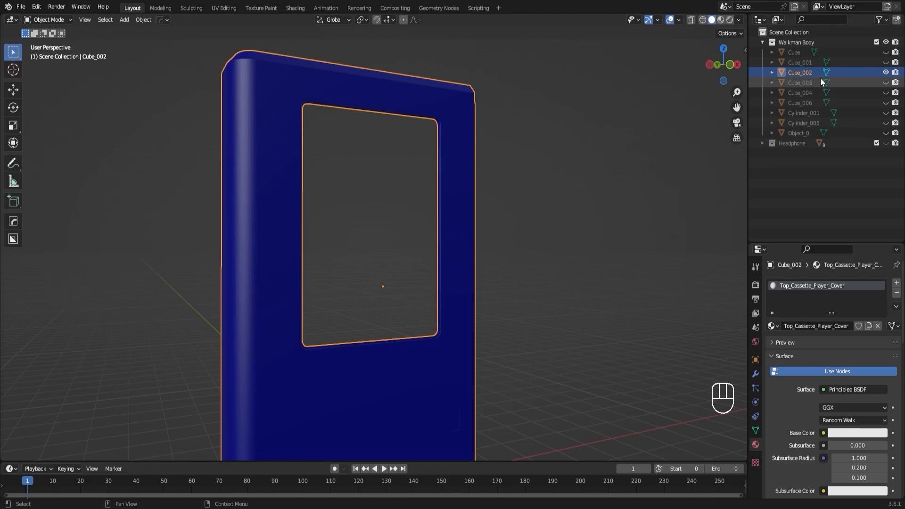
{"action": "left_click", "coordinate": [885, 93]}
{"action": "middle_click_drag", "start_coordinate": [499, 173], "coordinate": [430, 202]}
{"action": "left_click", "coordinate": [431, 204]}
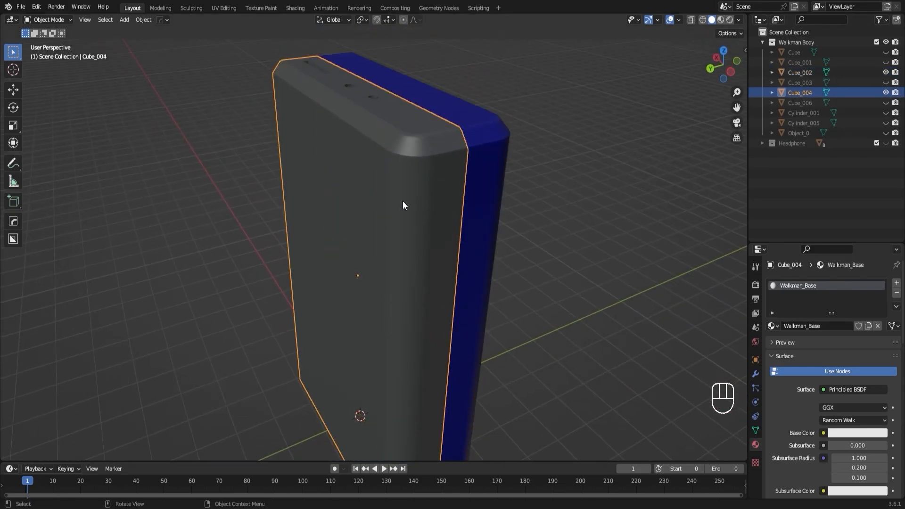
- In Vertex Paint mode, paste the copied blue hex value as brush colour and fill the Walkman base's vertex colours with it
{"action": "left_click", "coordinate": [55, 20]}
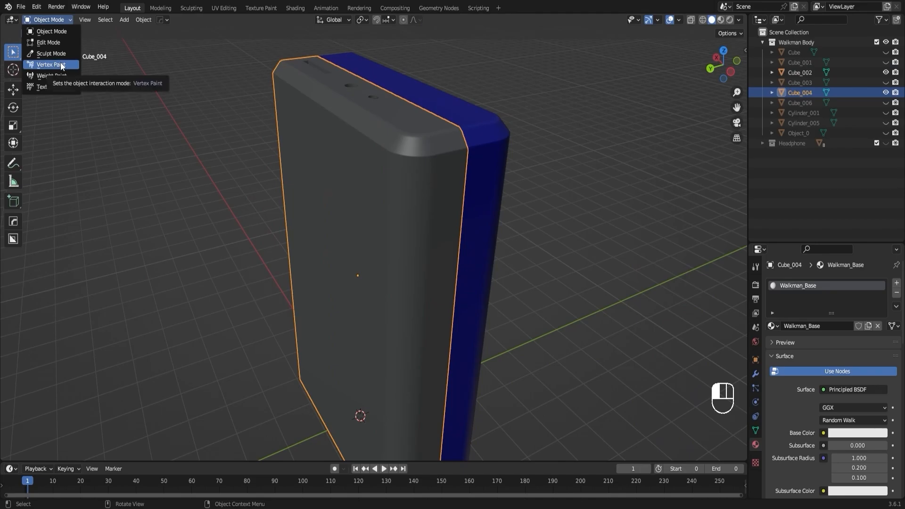
{"action": "left_click", "coordinate": [60, 65]}
{"action": "left_click", "coordinate": [103, 33]}
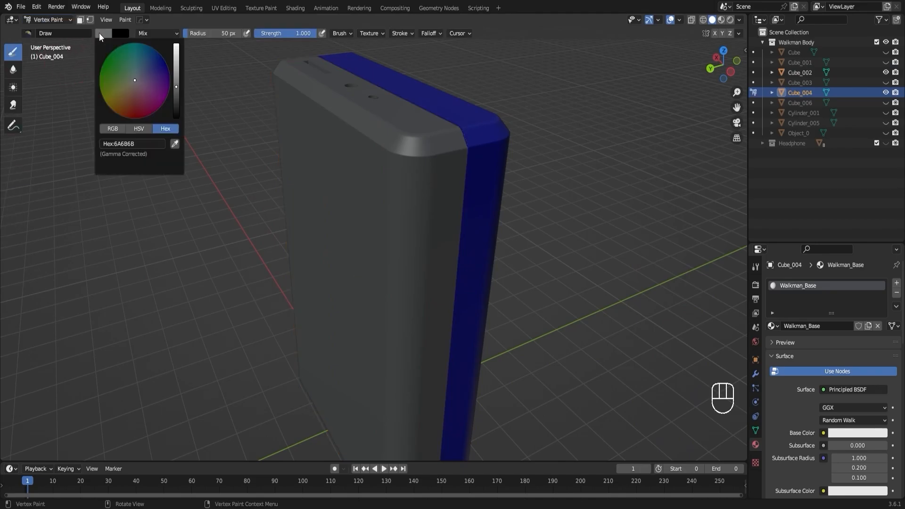
{"action": "key", "text": "ctrl+v"}
{"action": "key", "text": "Return"}
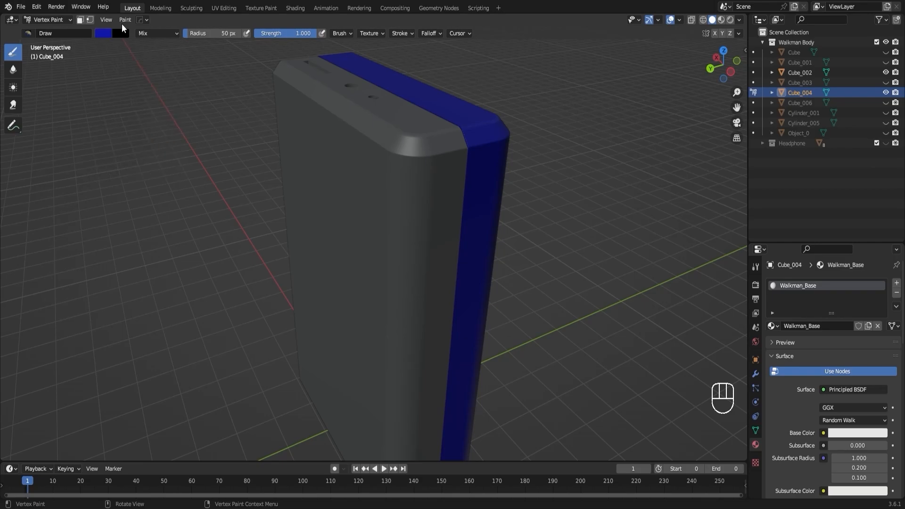
{"action": "left_click", "coordinate": [125, 19]}
{"action": "left_click", "coordinate": [156, 30]}
{"action": "middle_click_drag", "start_coordinate": [166, 45], "coordinate": [386, 56]}
- Hide Cube_004 and make the Cube_002 cover the selected object in Object Mode
{"action": "left_click", "coordinate": [886, 92]}
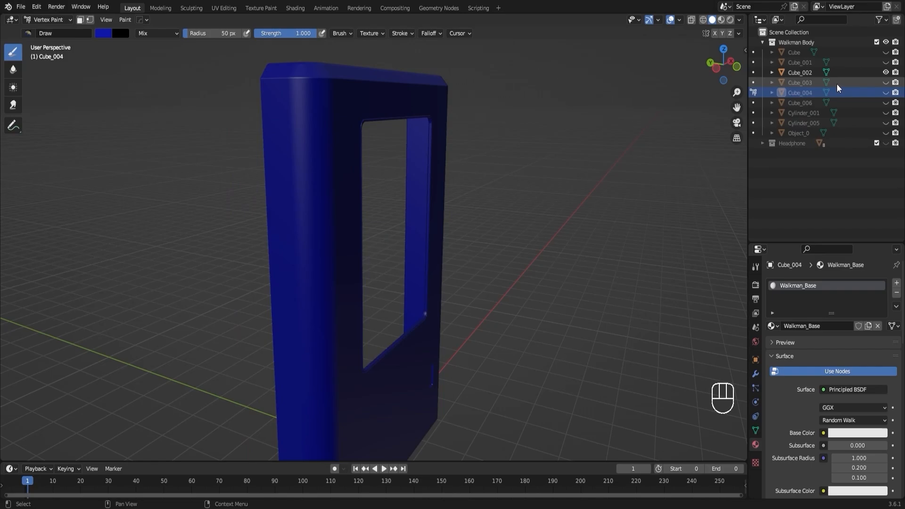
{"action": "left_click", "coordinate": [798, 72]}
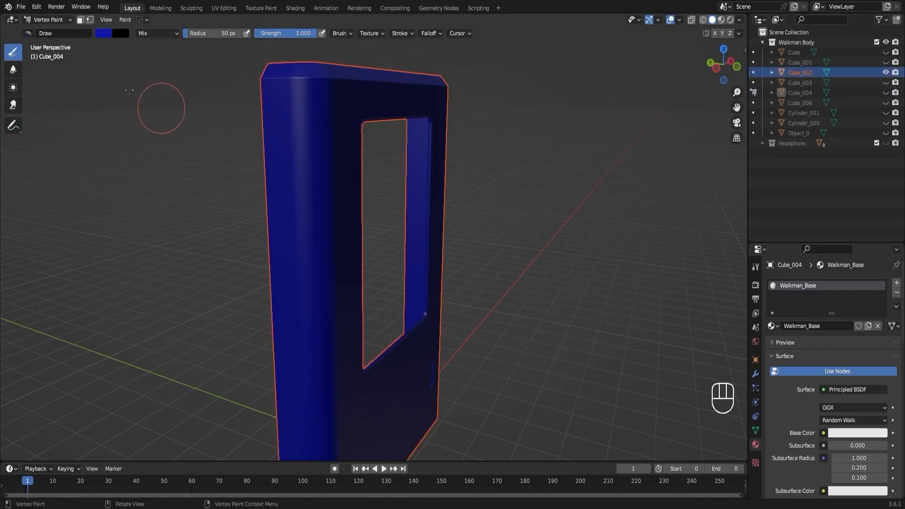
{"action": "left_click", "coordinate": [48, 19]}
{"action": "left_click", "coordinate": [50, 32]}
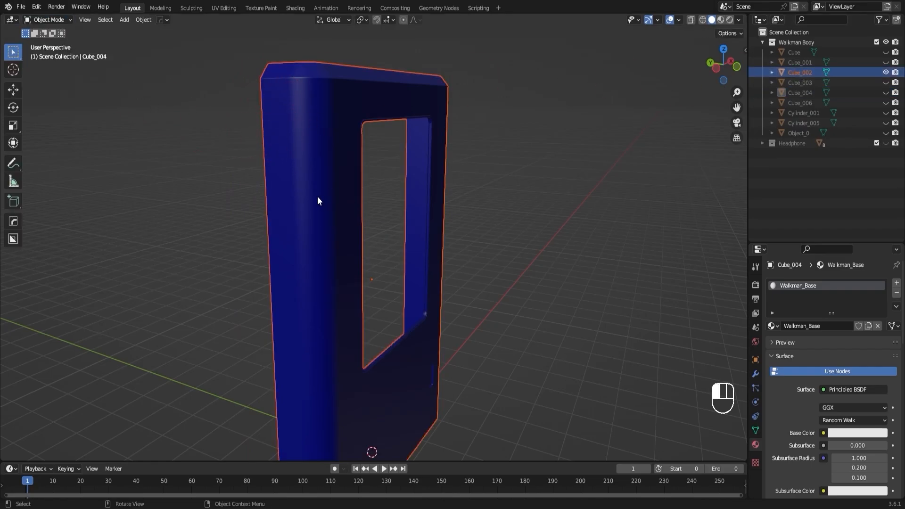
- In Edit Mode, clear the selection and select the linked faces of the small rectangular indicator below the cover's window
{"action": "left_click", "coordinate": [47, 19]}
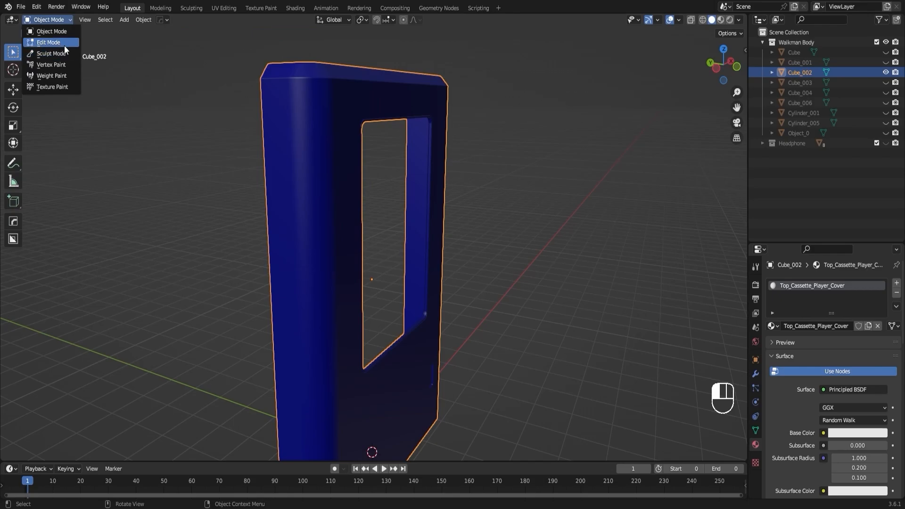
{"action": "left_click", "coordinate": [61, 41]}
{"action": "middle_click_drag", "start_coordinate": [377, 198], "coordinate": [442, 210]}
{"action": "left_click", "coordinate": [530, 271]}
{"action": "middle_click_drag", "start_coordinate": [514, 319], "coordinate": [478, 257], "text": "shift"}
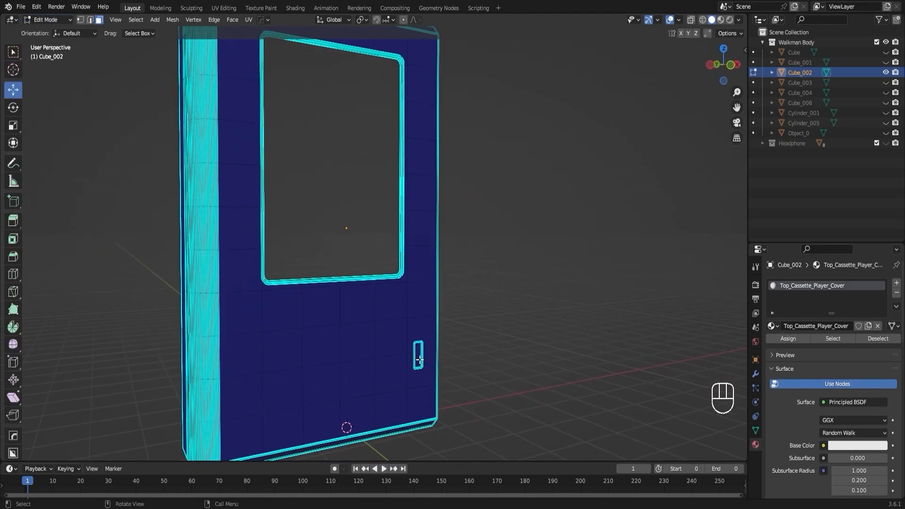
{"action": "key", "text": "l"}
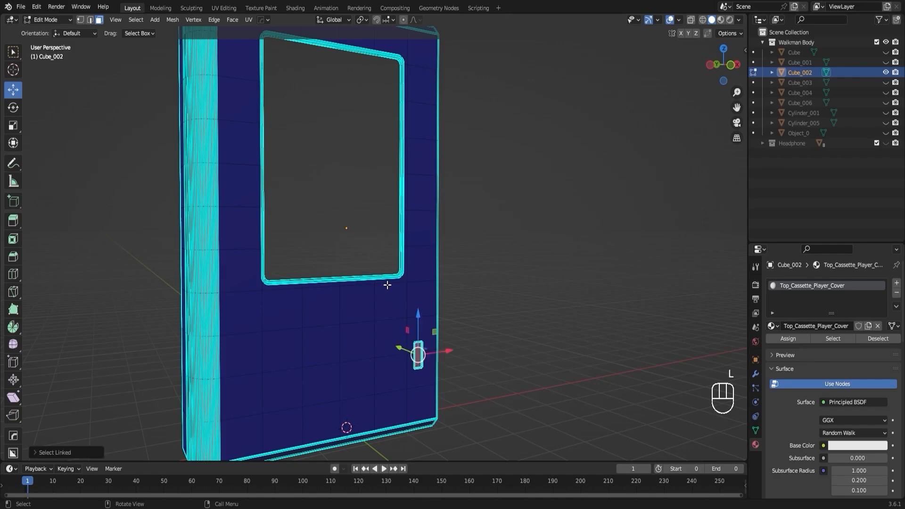
{"action": "scroll", "coordinate": [505, 319], "scroll_direction": "up", "scroll_amount": 2}
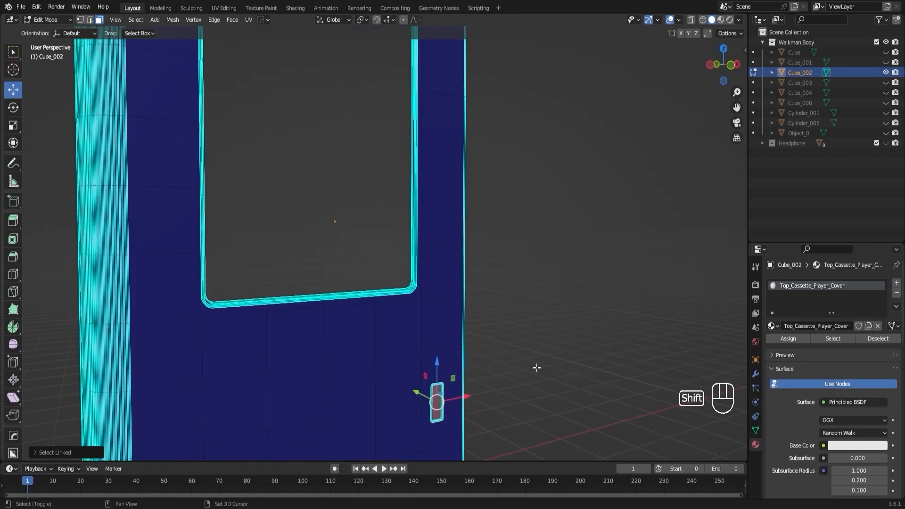
{"action": "middle_click_drag", "start_coordinate": [537, 367], "coordinate": [492, 273], "text": "shift"}
{"action": "scroll", "coordinate": [495, 330], "scroll_direction": "up", "scroll_amount": 3}
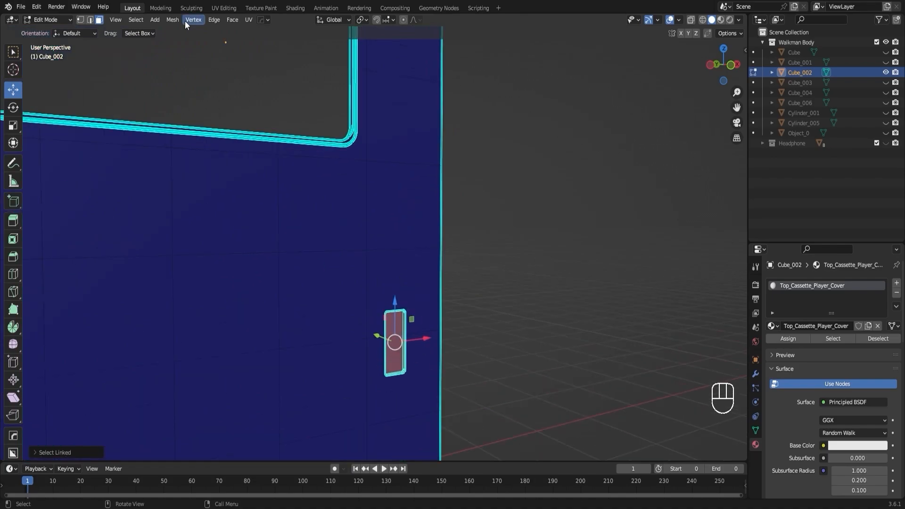
- Set the vertex paint brush colour to black and fill the masked faces of the small rectangular indicator
{"action": "left_click", "coordinate": [58, 20]}
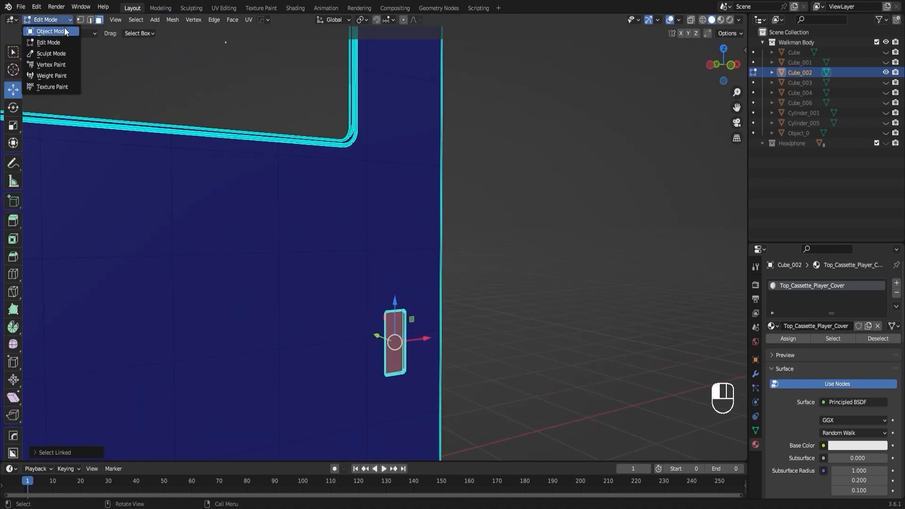
{"action": "left_click", "coordinate": [64, 64]}
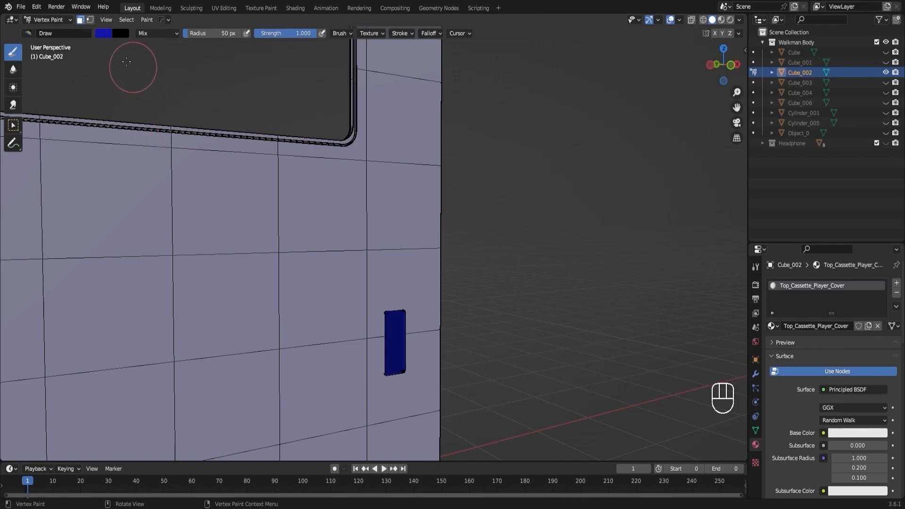
{"action": "left_click", "coordinate": [101, 36]}
{"action": "left_click_drag", "start_coordinate": [175, 104], "coordinate": [177, 118]}
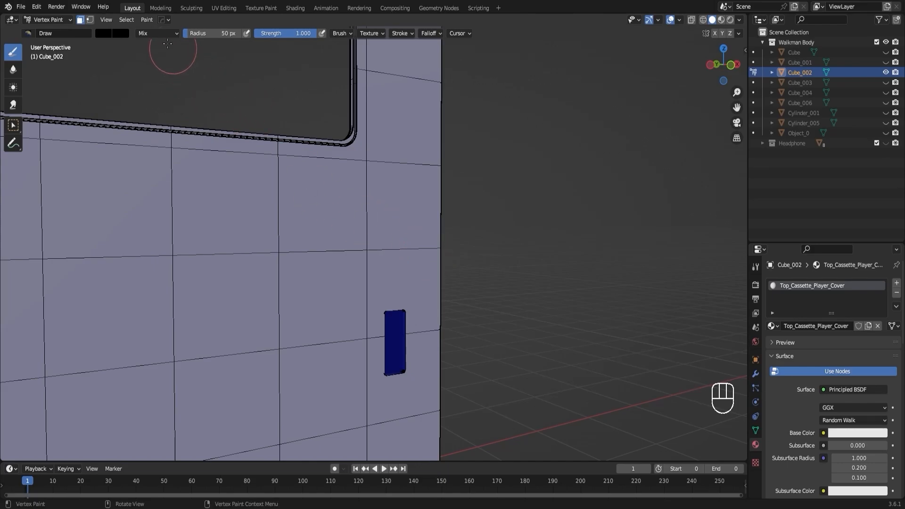
{"action": "left_click", "coordinate": [147, 20]}
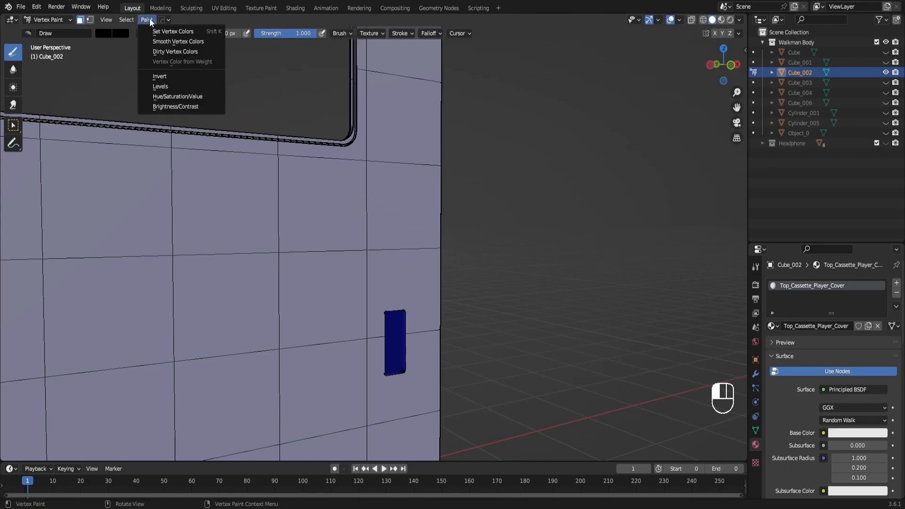
{"action": "left_click", "coordinate": [193, 31]}
{"action": "scroll", "coordinate": [461, 185], "scroll_direction": "down", "scroll_amount": 4}
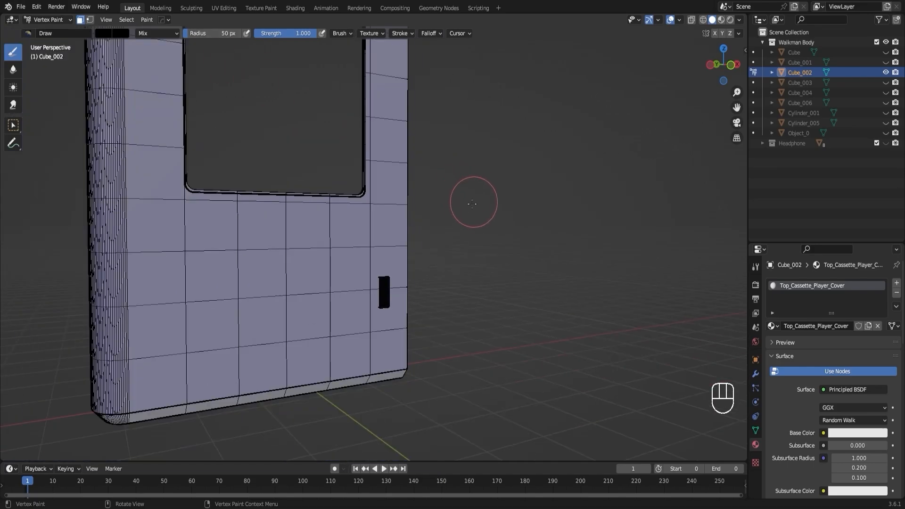
- In Edit Mode, select the linked faces of the thin frame around the cover's window
{"action": "middle_click_drag", "start_coordinate": [424, 233], "coordinate": [486, 248]}
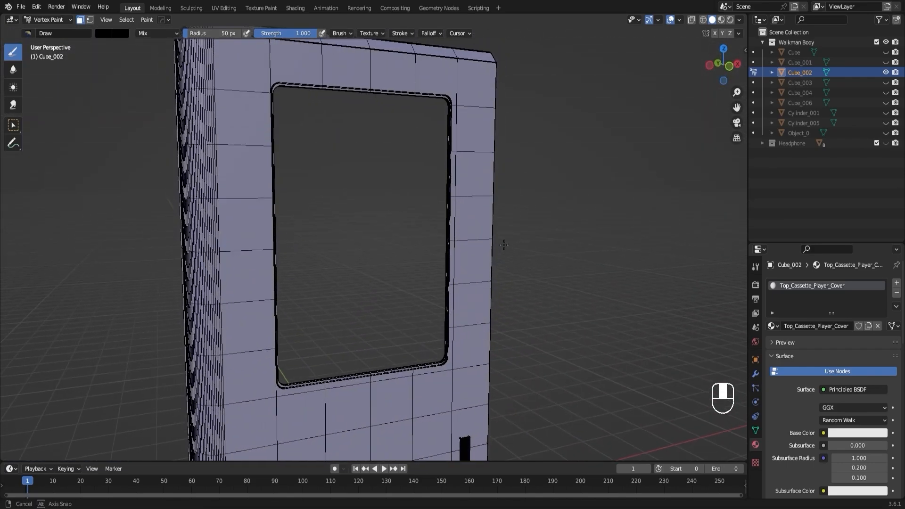
{"action": "left_click", "coordinate": [47, 19]}
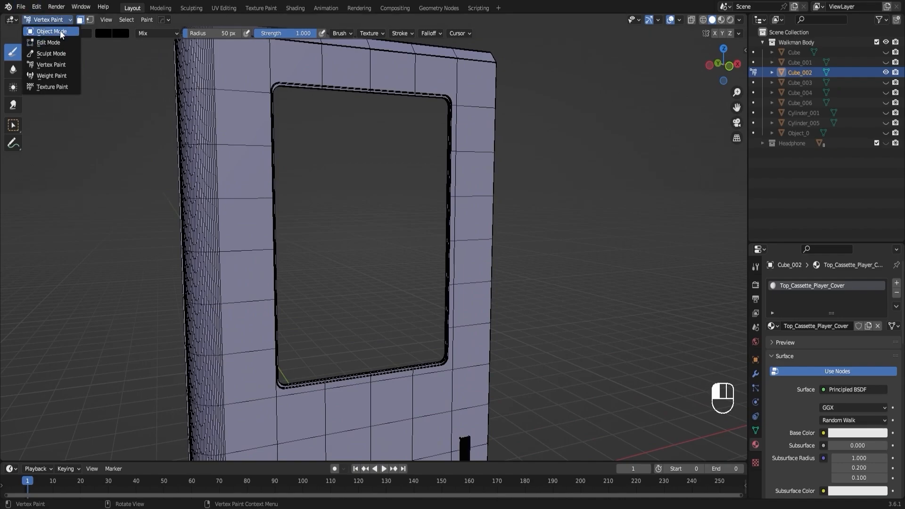
{"action": "left_click", "coordinate": [49, 42]}
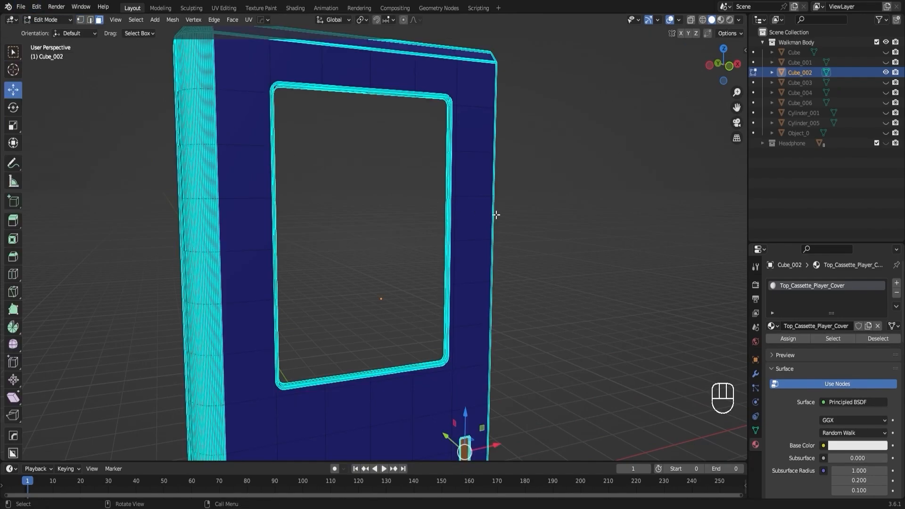
{"action": "scroll", "coordinate": [468, 409], "scroll_direction": "up", "scroll_amount": 3}
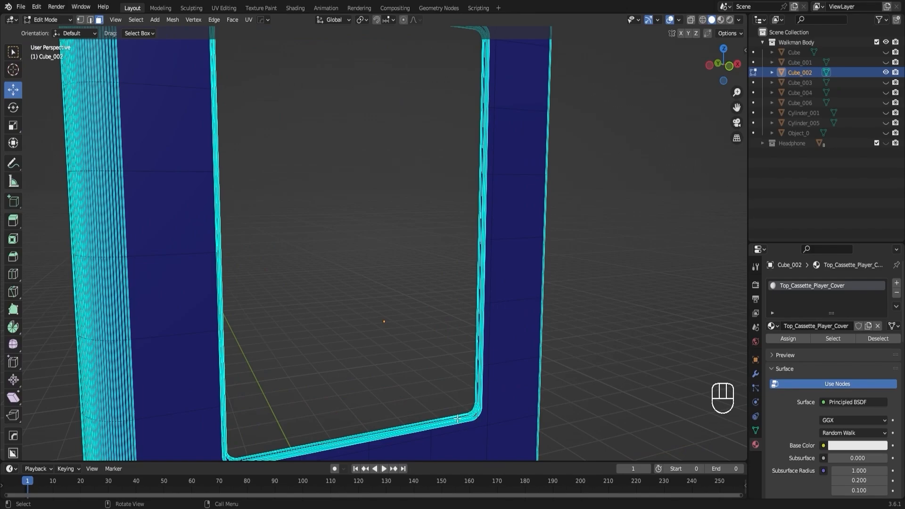
{"action": "key", "text": "l"}
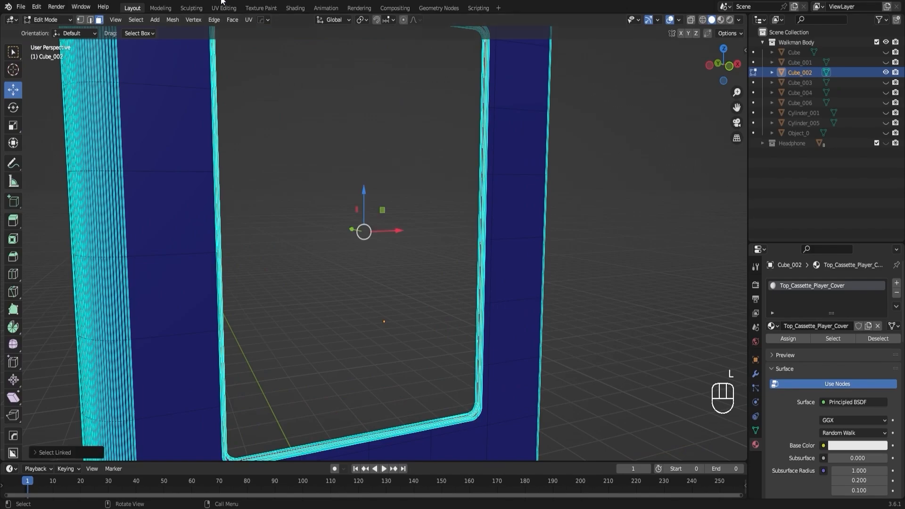
- In Vertex Paint mode, set the brush colour to grey 979797 and fill the window frame's masked faces with it
{"action": "left_click", "coordinate": [47, 19]}
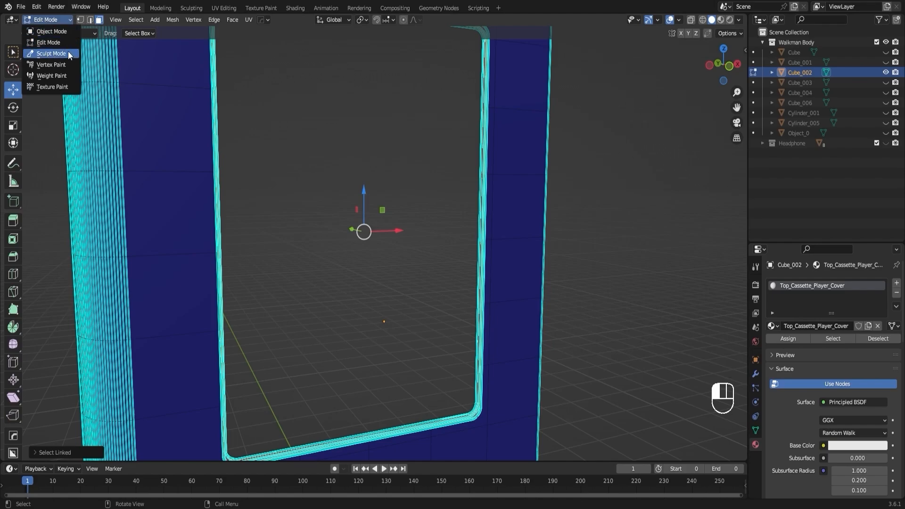
{"action": "left_click", "coordinate": [51, 65]}
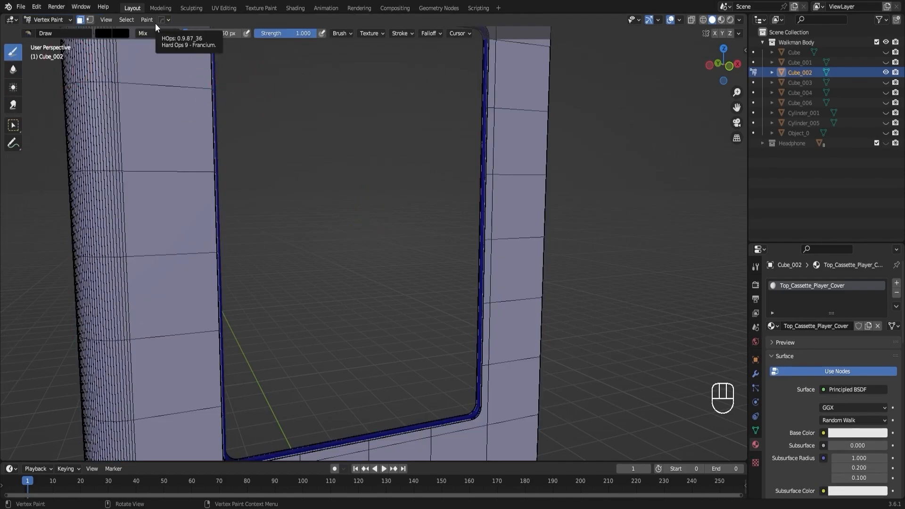
{"action": "left_click", "coordinate": [103, 32]}
{"action": "left_click", "coordinate": [100, 36]}
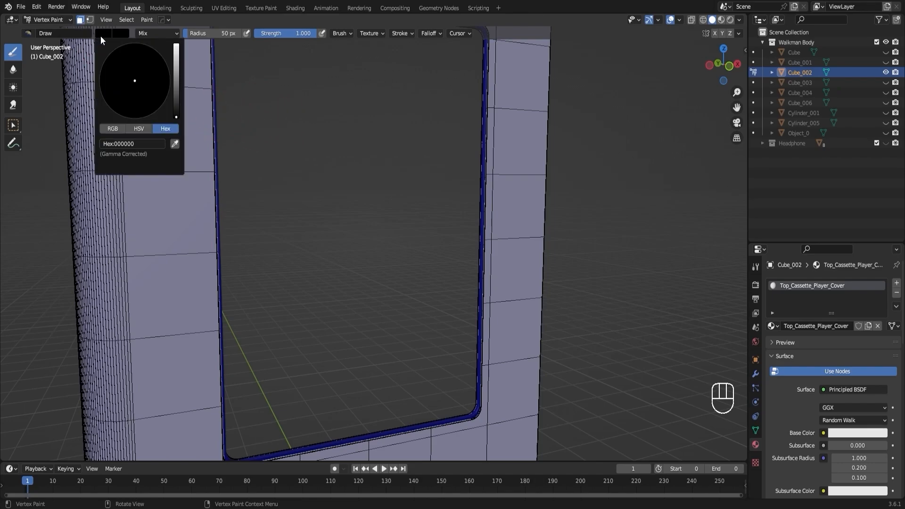
{"action": "left_click", "coordinate": [176, 73]}
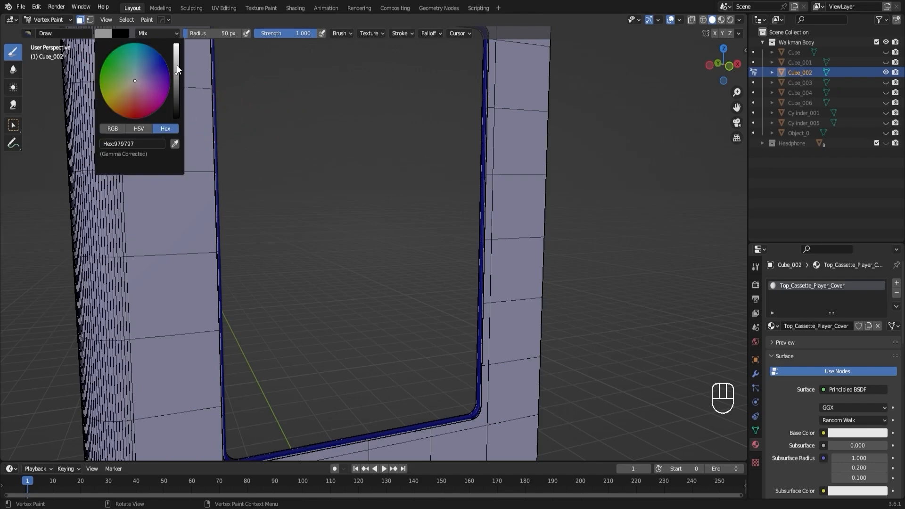
{"action": "left_click", "coordinate": [148, 20]}
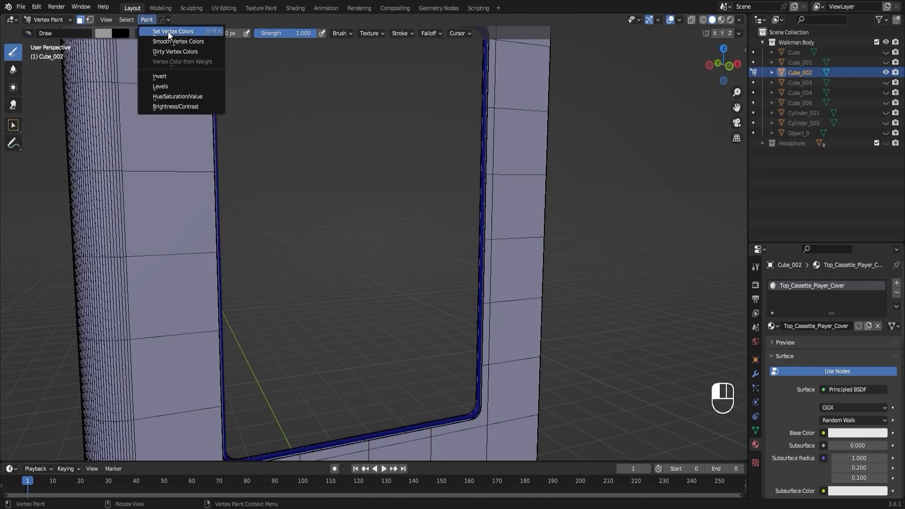
{"action": "left_click", "coordinate": [198, 33]}
- Return to Object Mode, then hide the Cube_002 cover and show Cube_003
{"action": "left_click", "coordinate": [50, 19]}
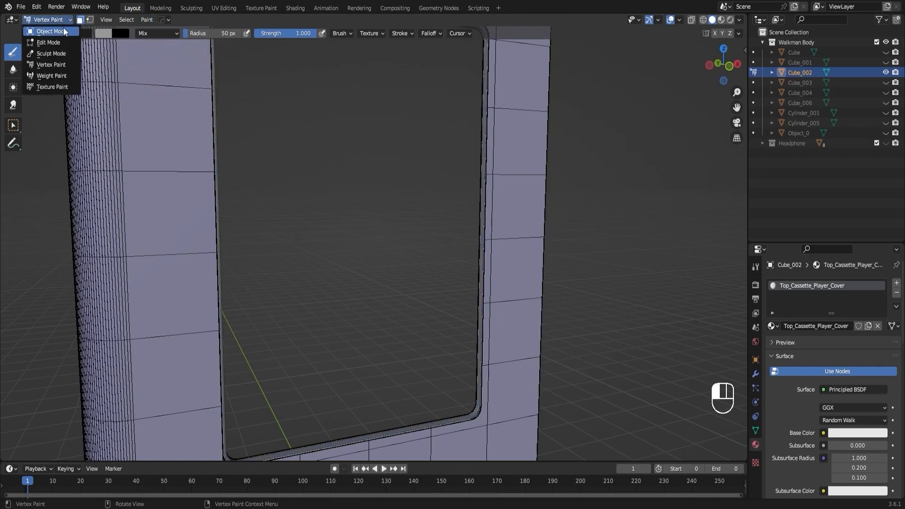
{"action": "left_click", "coordinate": [63, 30]}
{"action": "scroll", "coordinate": [556, 221], "scroll_direction": "down", "scroll_amount": 6}
{"action": "middle_click_drag", "start_coordinate": [561, 237], "coordinate": [558, 260]}
{"action": "scroll", "coordinate": [525, 272], "scroll_direction": "up", "scroll_amount": 5}
{"action": "scroll", "coordinate": [546, 266], "scroll_direction": "down", "scroll_amount": 3}
{"action": "scroll", "coordinate": [545, 269], "scroll_direction": "down", "scroll_amount": 4}
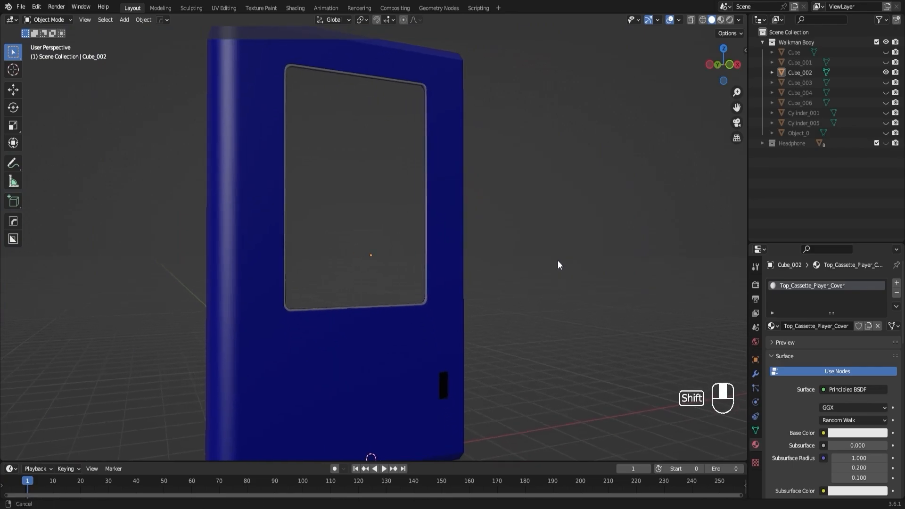
{"action": "left_click", "coordinate": [886, 72]}
{"action": "left_click", "coordinate": [885, 83]}
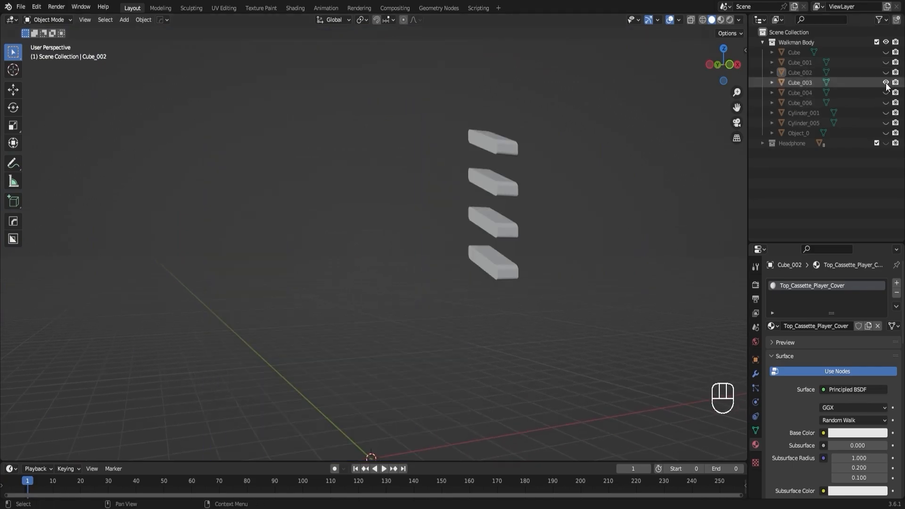
- Hide Cube_003, show the Cube_004 base and select it with its holed end face in view
{"action": "middle_click_drag", "start_coordinate": [561, 169], "coordinate": [460, 178]}
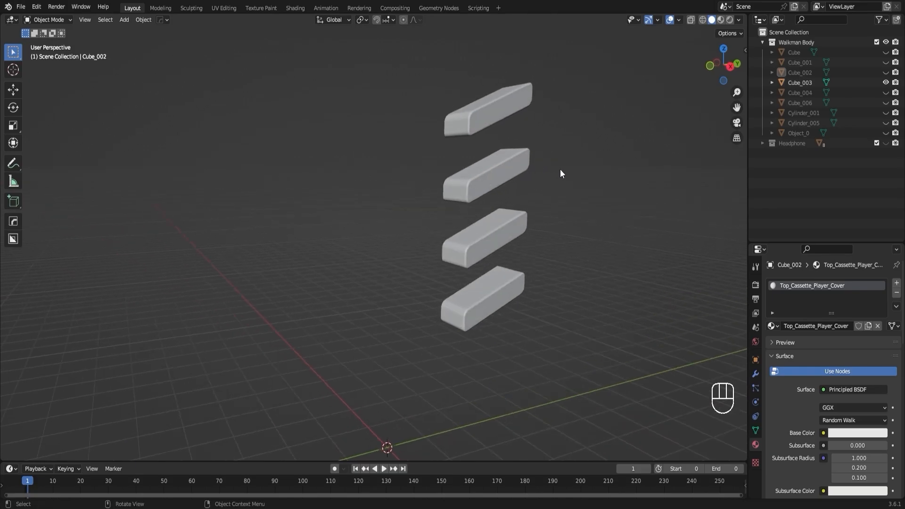
{"action": "left_click", "coordinate": [885, 82]}
{"action": "left_click", "coordinate": [885, 92]}
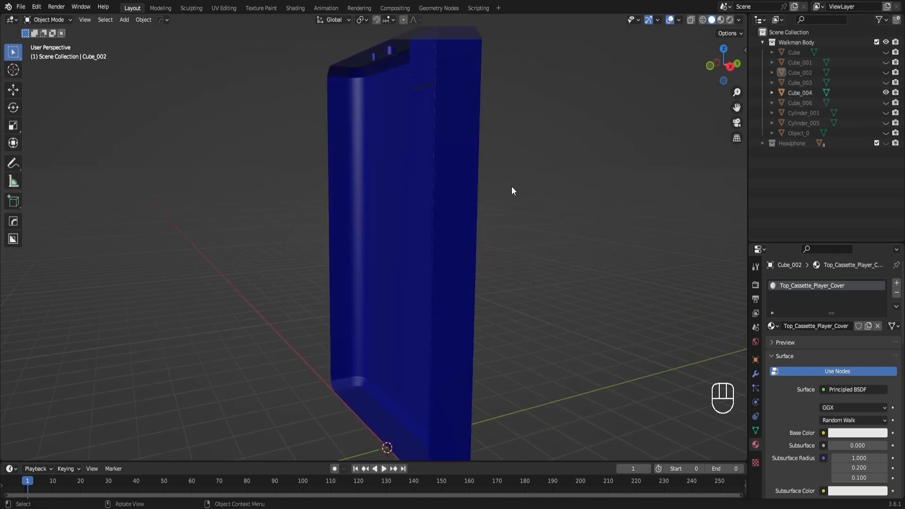
{"action": "middle_click_drag", "start_coordinate": [512, 190], "coordinate": [410, 255]}
{"action": "left_click", "coordinate": [426, 202]}
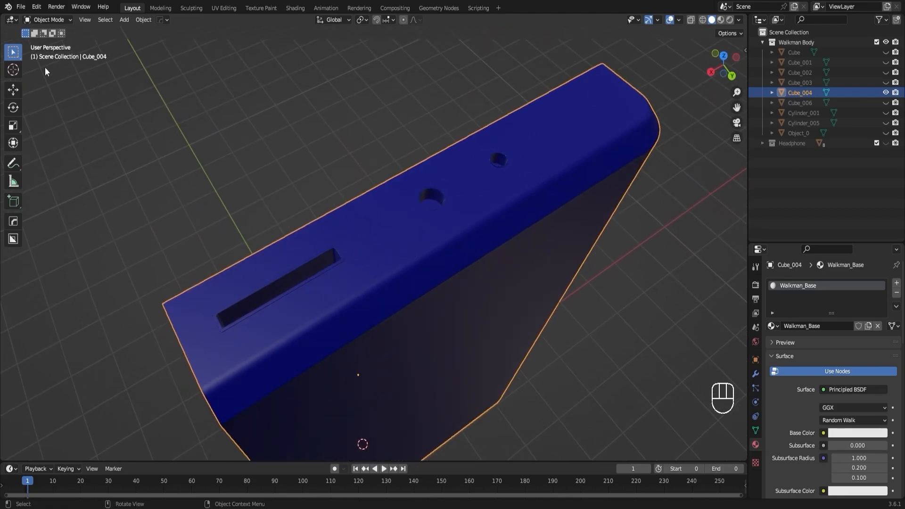
- In Edit Mode, clear the selection and select the linked floor face of the base's rectangular slot
{"action": "left_click", "coordinate": [47, 19]}
{"action": "left_click", "coordinate": [49, 40]}
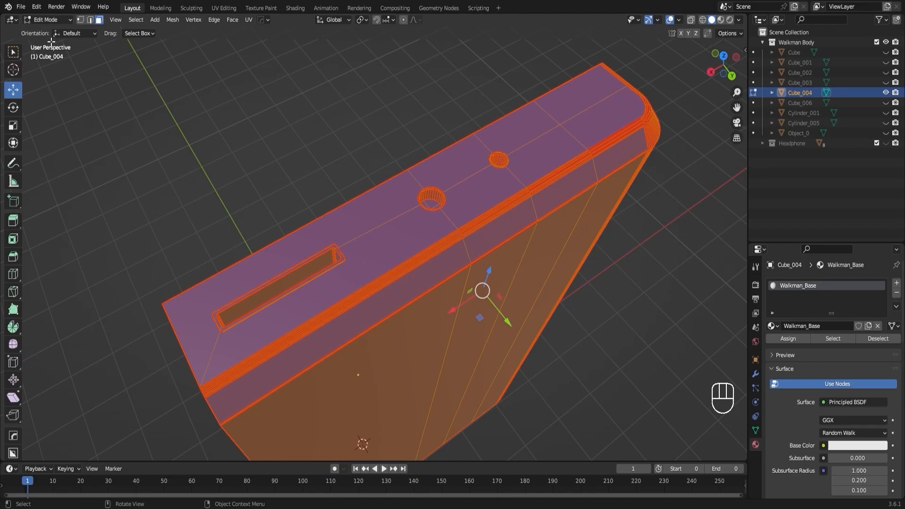
{"action": "left_click", "coordinate": [255, 188]}
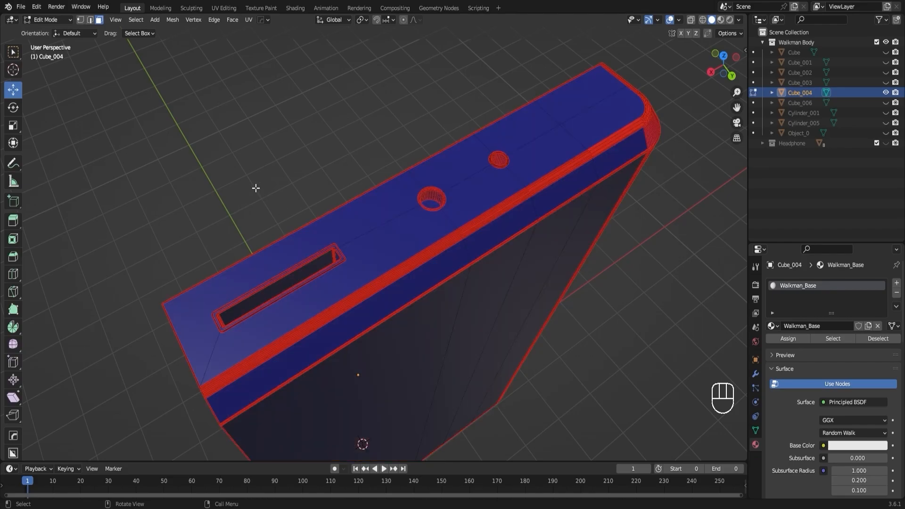
{"action": "key", "text": "l"}
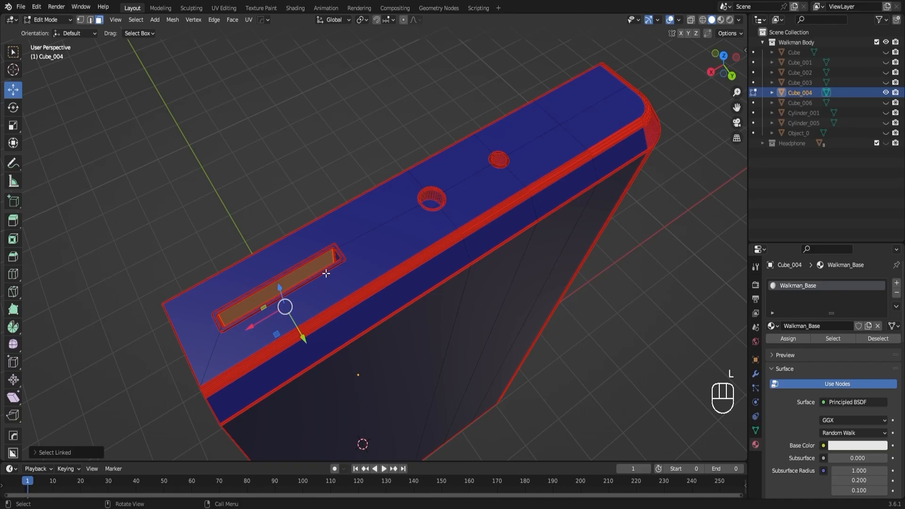
- Grow the selection from the slot's floor until it covers the slot's inner walls and bevelled rim
{"action": "key", "text": "ctrl"}
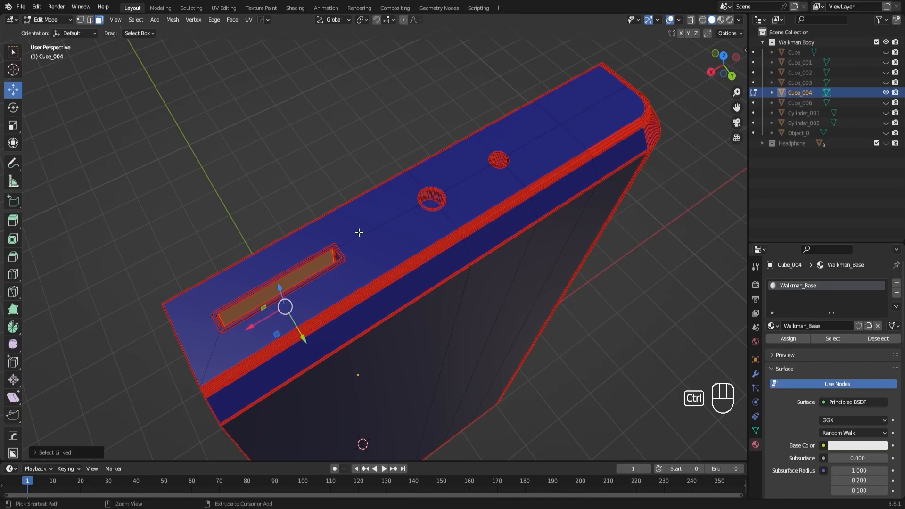
{"action": "key", "text": "ctrl+KP_Add"}
{"action": "key", "text": "ctrl+KP_Add"}
{"action": "key", "text": "ctrl+KP_Add"}
{"action": "key", "text": "ctrl+KP_Add"}
{"action": "key", "text": "ctrl+KP_Add"}
{"action": "key", "text": "ctrl+KP_Add"}
{"action": "key", "text": "ctrl+KP_Add"}
{"action": "key", "text": "ctrl+KP_Add"}
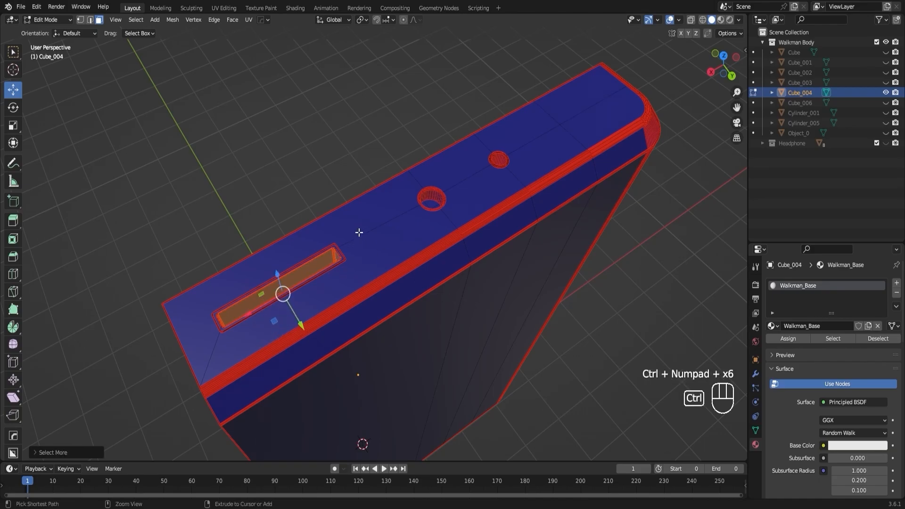
{"action": "key", "text": "ctrl+KP_Add"}
{"action": "key", "text": "ctrl+KP_Add"}
{"action": "key", "text": "ctrl+KP_Add"}
{"action": "key", "text": "ctrl+KP_Add"}
{"action": "key", "text": "ctrl+KP_Add"}
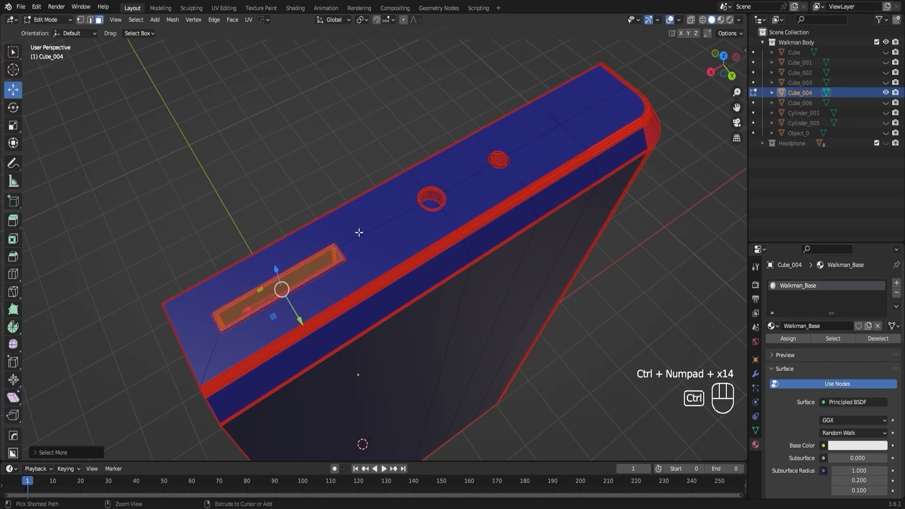
{"action": "key", "text": "ctrl+KP_Add"}
{"action": "key", "text": "ctrl+KP_Add"}
{"action": "key", "text": "ctrl+KP_Add"}
{"action": "key", "text": "ctrl+KP_Add"}
{"action": "key", "text": "ctrl+KP_Add"}
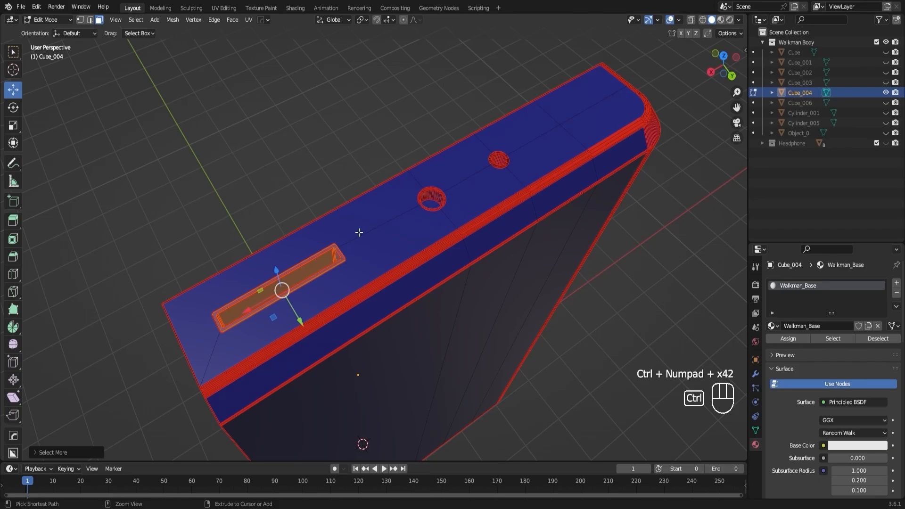
{"action": "middle_click_drag", "start_coordinate": [283, 287], "coordinate": [267, 153], "text": "ctrl"}
{"action": "scroll", "coordinate": [291, 160], "scroll_direction": "down", "scroll_amount": 10}
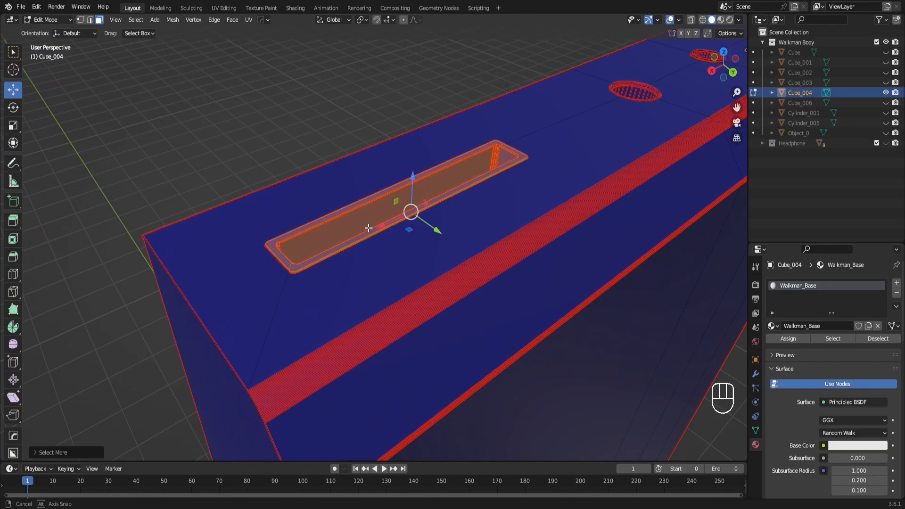
{"action": "left_click_drag", "start_coordinate": [413, 170], "coordinate": [471, 188]}
{"action": "key", "text": "ctrl+z"}
{"action": "middle_click_drag", "start_coordinate": [506, 184], "coordinate": [493, 198]}
{"action": "middle_click_drag", "start_coordinate": [603, 249], "coordinate": [481, 268], "text": "shift"}
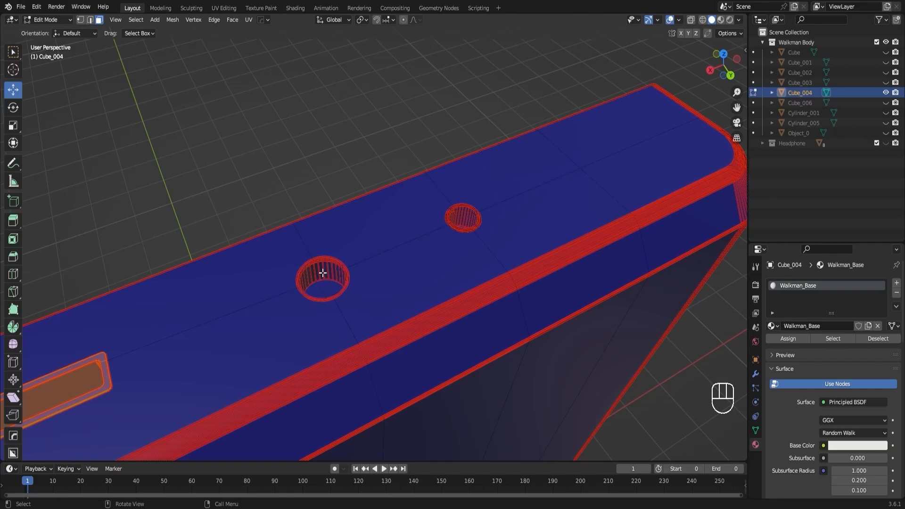
{"action": "key", "text": "l"}
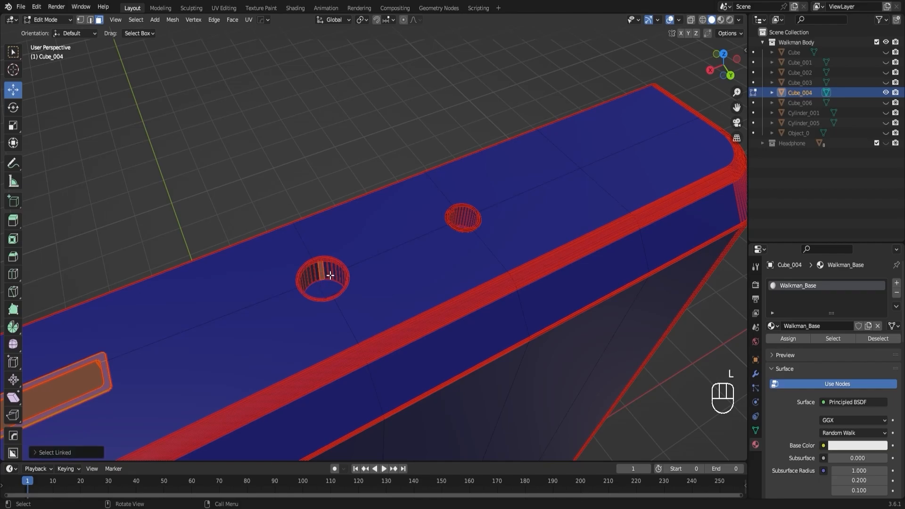
{"action": "key", "text": "l"}
{"action": "left_click", "coordinate": [321, 273]}
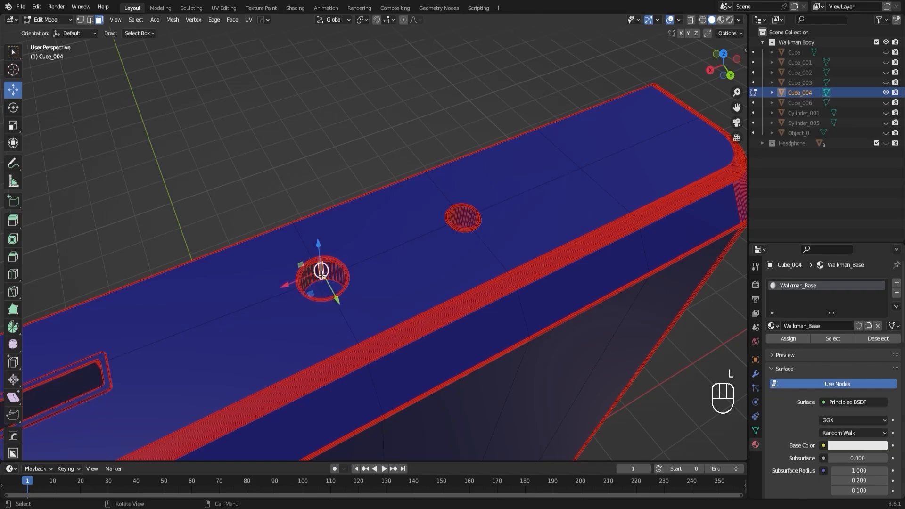
{"action": "key", "text": "ctrl+z"}
{"action": "key", "text": "ctrl+z"}
{"action": "key", "text": "ctrl+z"}
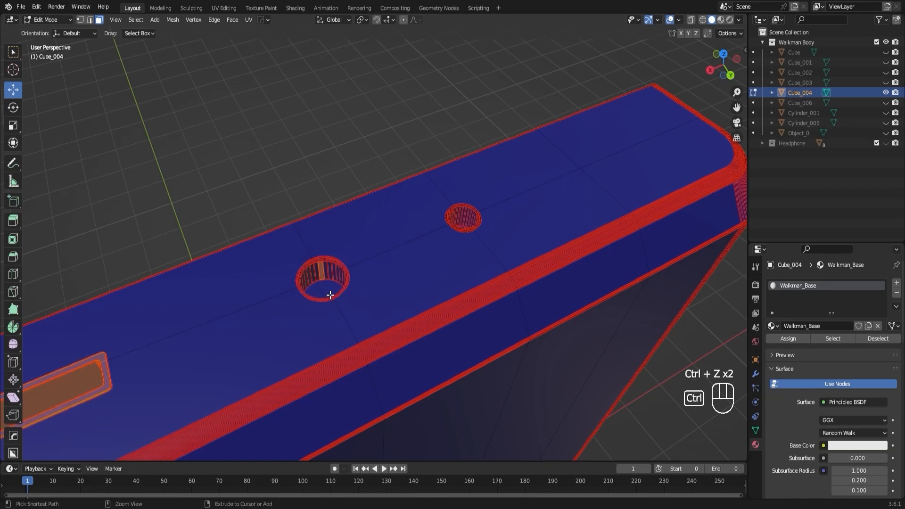
- Add the larger round hole's floor to the selection, then grow and shrink the selection to include its walls and rim
{"action": "key", "text": "l"}
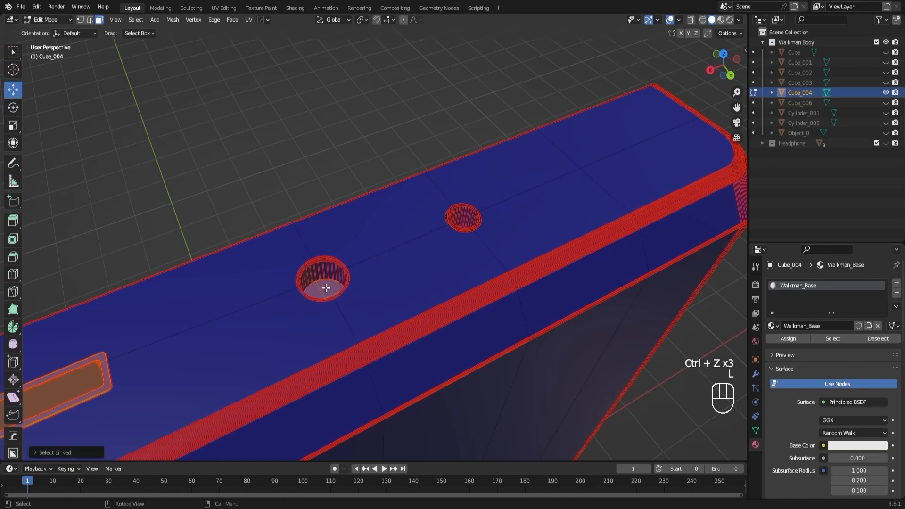
{"action": "key", "text": "ctrl+KP_Add"}
{"action": "key", "text": "ctrl+KP_Add"}
{"action": "key", "text": "ctrl+KP_Add"}
{"action": "key", "text": "ctrl+KP_Add"}
{"action": "key", "text": "ctrl+KP_Add"}
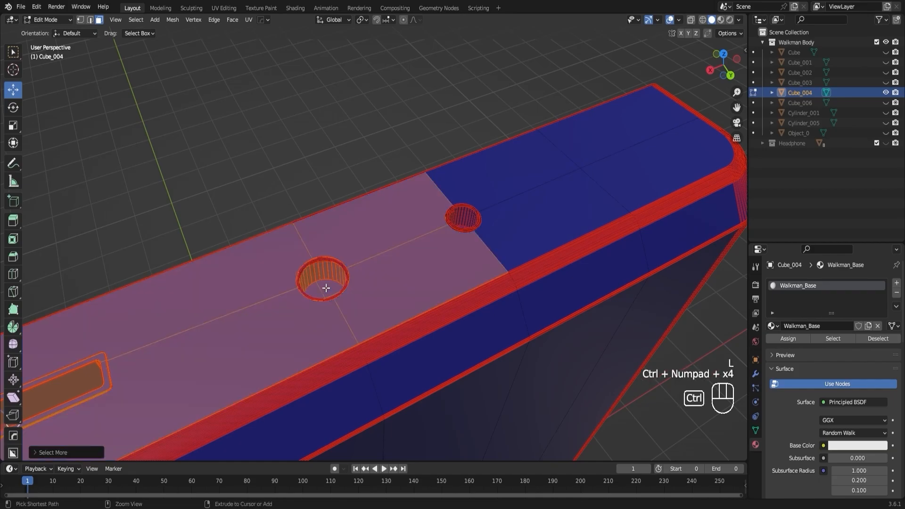
{"action": "key", "text": "ctrl+KP_Subtract"}
{"action": "key", "text": "ctrl+KP_Subtract"}
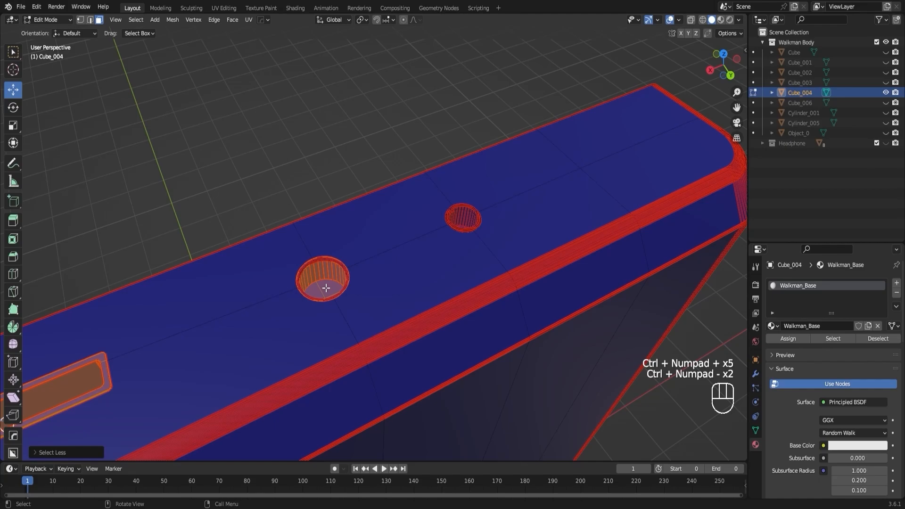
- Add the smaller round hole's linked floor face to the selection and grow it over the hole's walls and rim
{"action": "middle_click_drag", "start_coordinate": [442, 245], "coordinate": [460, 273]}
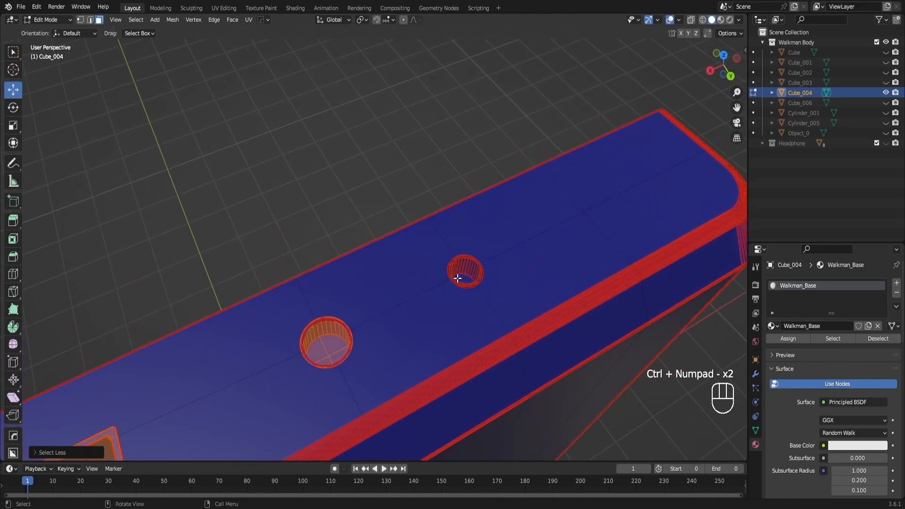
{"action": "key", "text": "l"}
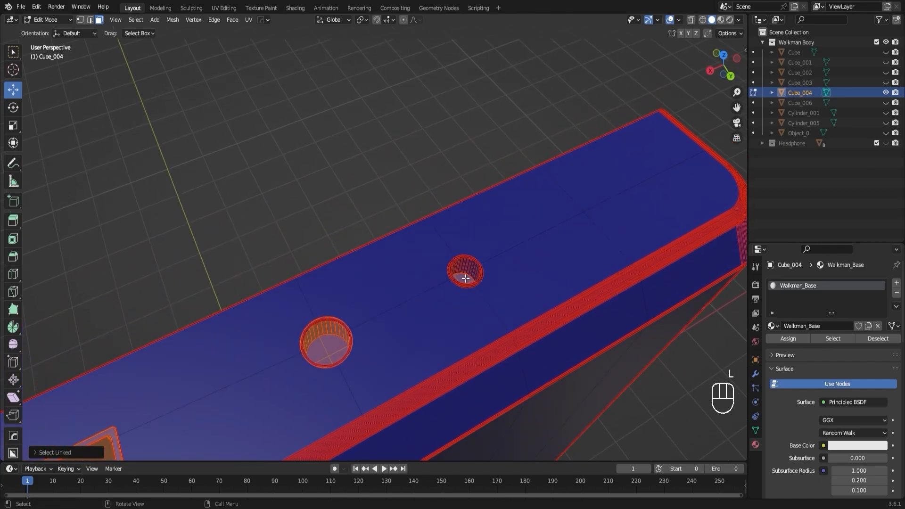
{"action": "key", "text": "ctrl+KP_Add"}
{"action": "key", "text": "ctrl+KP_Add"}
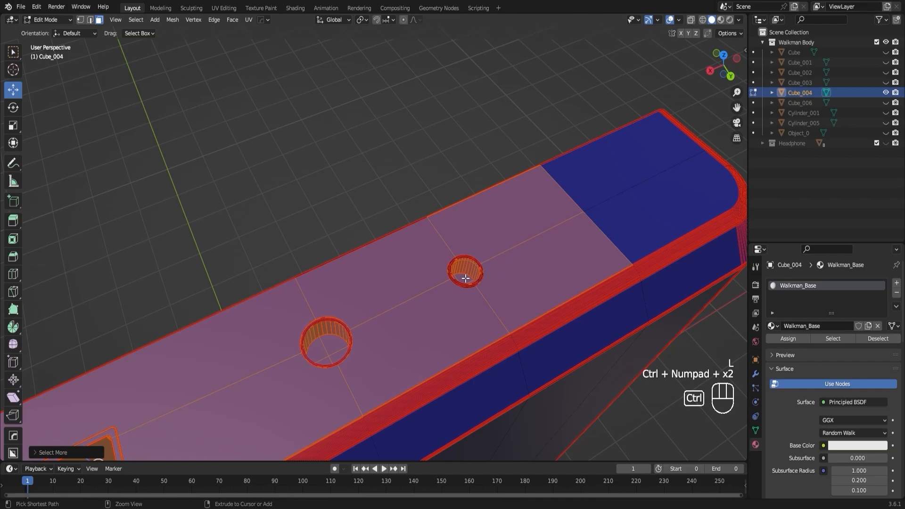
{"action": "key", "text": "ctrl+KP_Add"}
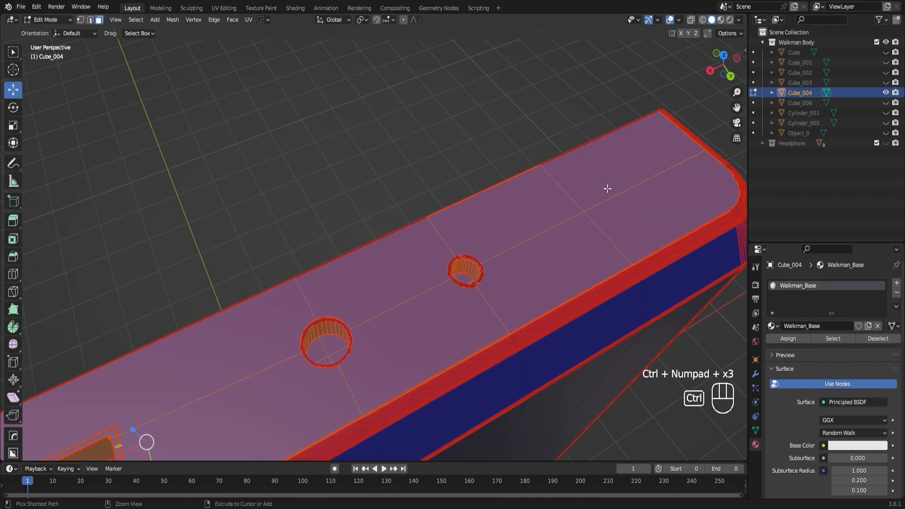
- Deselect the flat end-face areas around the slot and both round holes, keeping the recesses selected
{"action": "scroll", "coordinate": [587, 197], "scroll_direction": "down", "scroll_amount": 4}
{"action": "left_click_drag", "start_coordinate": [599, 116], "coordinate": [538, 276], "text": "ctrl"}
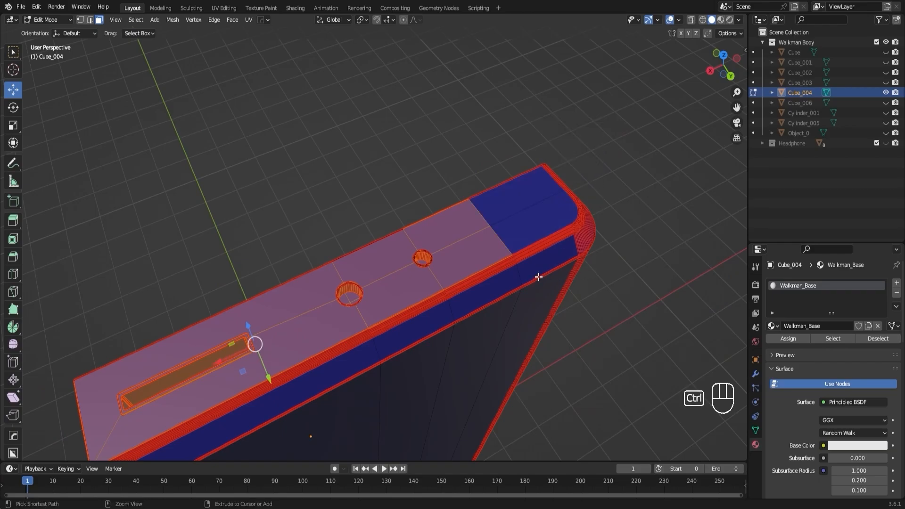
{"action": "left_click_drag", "start_coordinate": [485, 153], "coordinate": [378, 257], "text": "ctrl"}
{"action": "left_click_drag", "start_coordinate": [421, 342], "coordinate": [399, 300], "text": "ctrl"}
{"action": "left_click_drag", "start_coordinate": [270, 270], "coordinate": [308, 377], "text": "ctrl"}
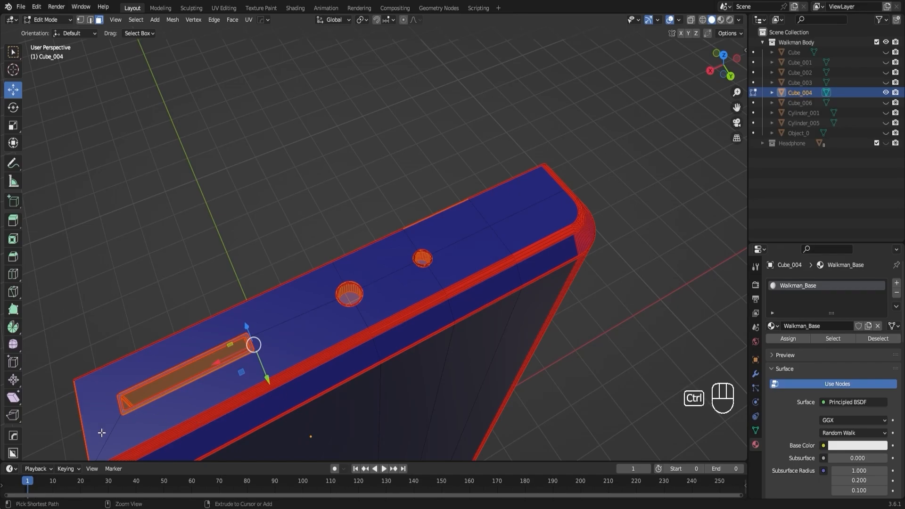
- With X-ray on in the back orthographic view, deselect the base's faces below the slot and holes, then turn X-ray off
{"action": "middle_click_drag", "start_coordinate": [102, 433], "coordinate": [216, 353]}
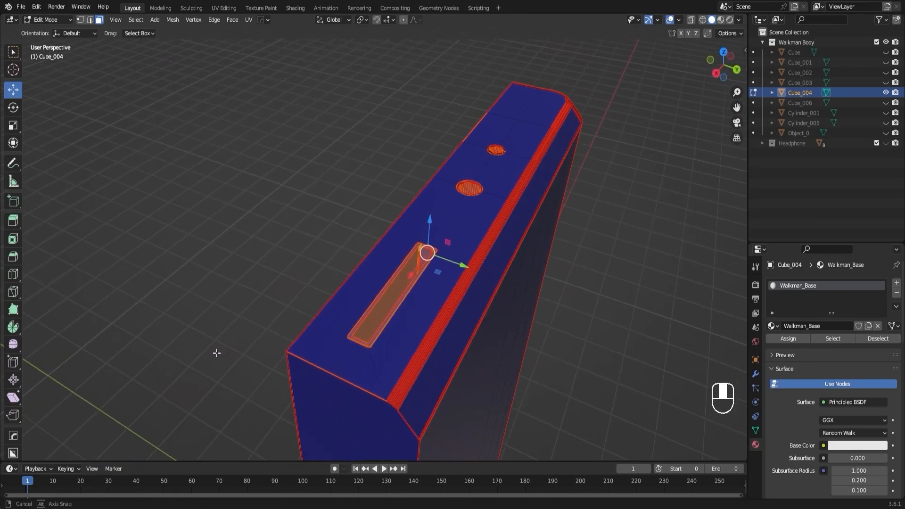
{"action": "left_click", "coordinate": [693, 21]}
{"action": "middle_click_drag", "start_coordinate": [615, 212], "coordinate": [539, 170]}
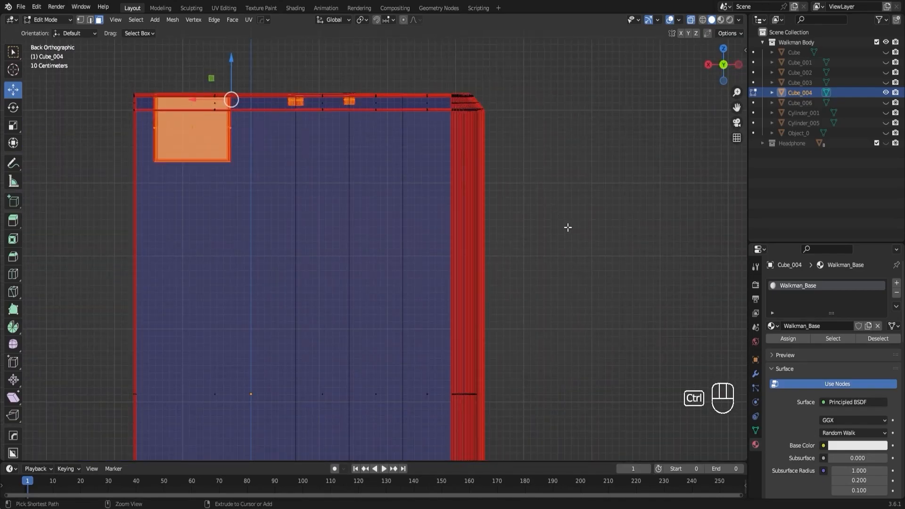
{"action": "left_click_drag", "start_coordinate": [568, 227], "coordinate": [77, 327], "text": "ctrl"}
{"action": "left_click", "coordinate": [693, 20]}
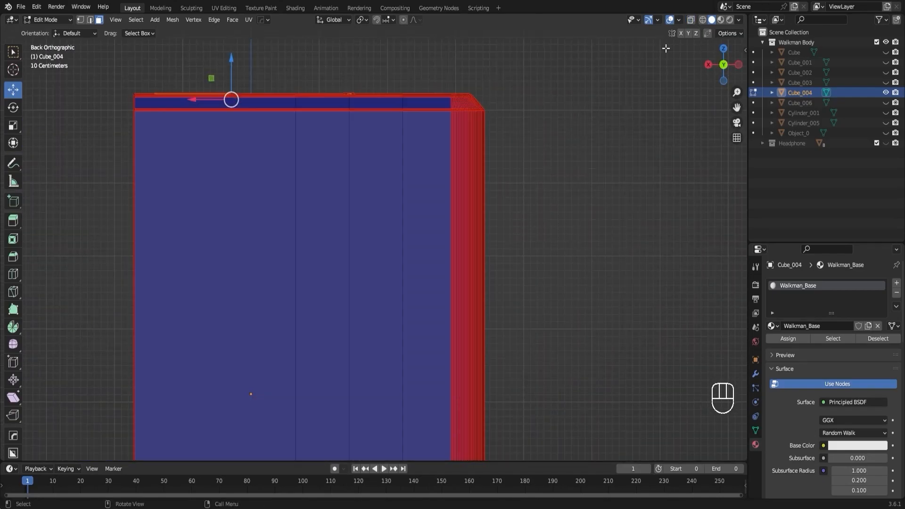
{"action": "middle_click_drag", "start_coordinate": [665, 48], "coordinate": [154, 135]}
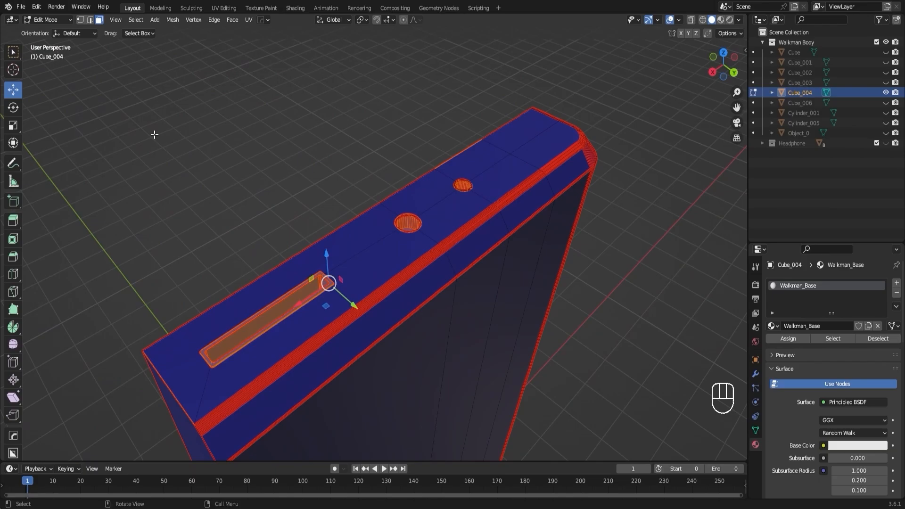
- In Vertex Paint mode with face masking, set the selected slot and hole faces to black (000000), then return to Object Mode
{"action": "left_click", "coordinate": [50, 20]}
{"action": "left_click", "coordinate": [58, 62]}
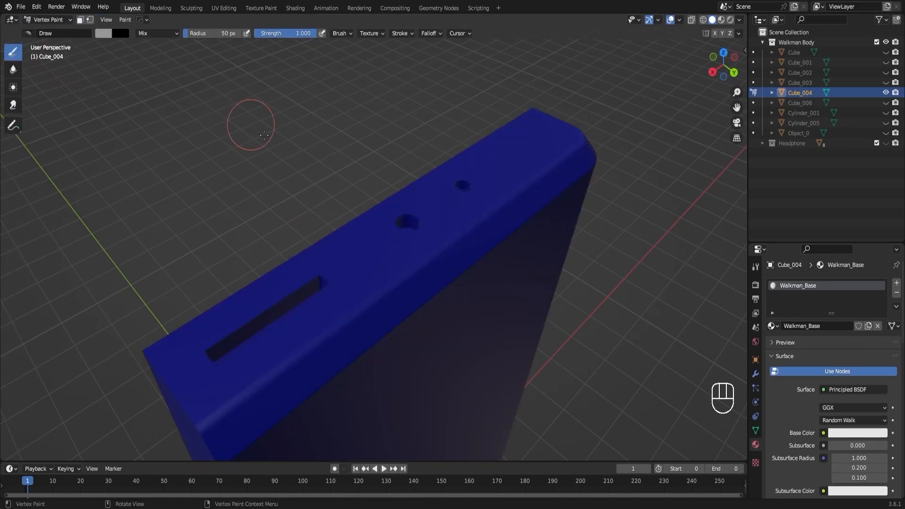
{"action": "left_click", "coordinate": [80, 20]}
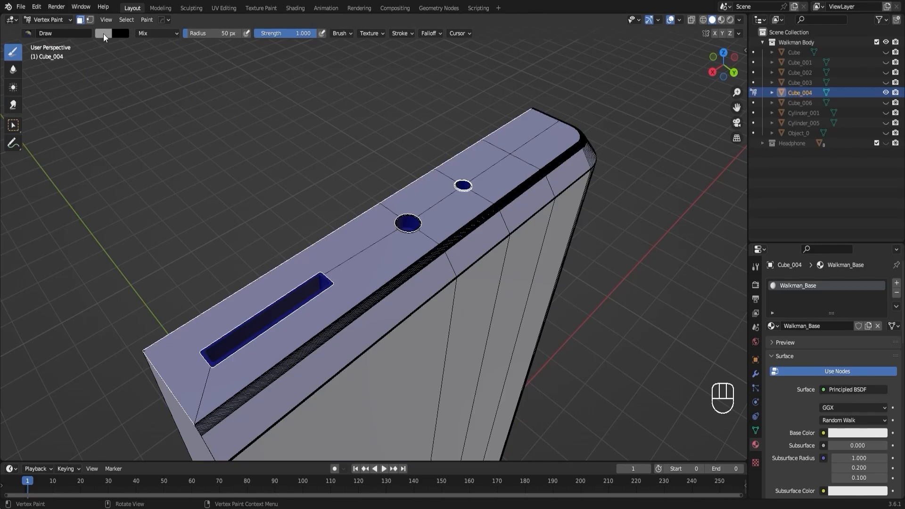
{"action": "left_click", "coordinate": [103, 33]}
{"action": "left_click", "coordinate": [176, 116]}
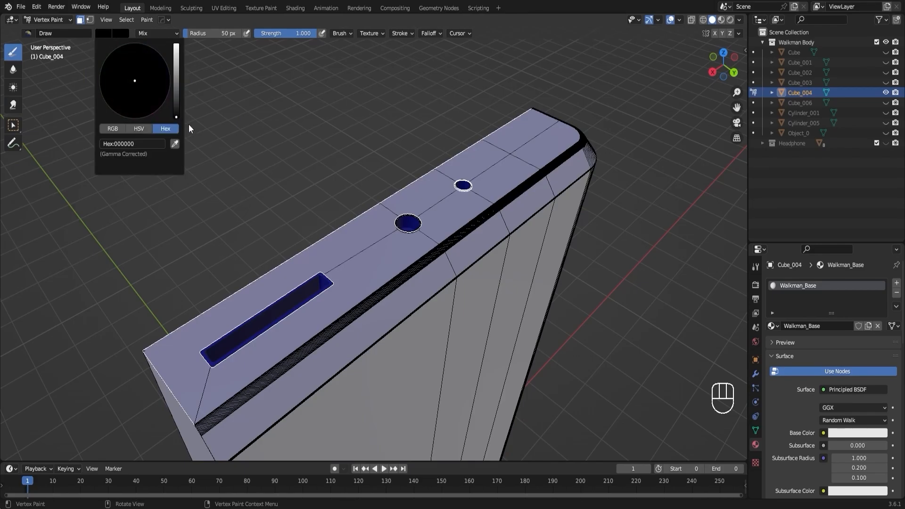
{"action": "left_click", "coordinate": [147, 20]}
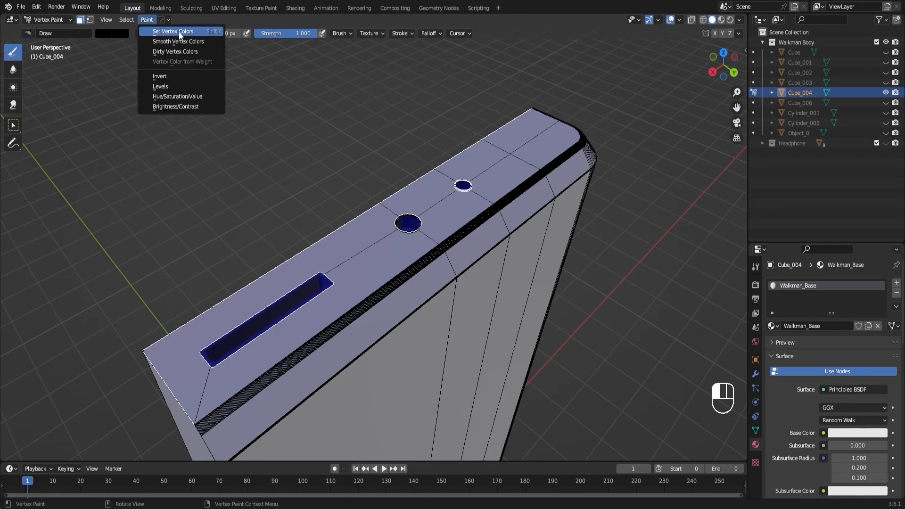
{"action": "left_click", "coordinate": [179, 31]}
{"action": "left_click", "coordinate": [64, 19]}
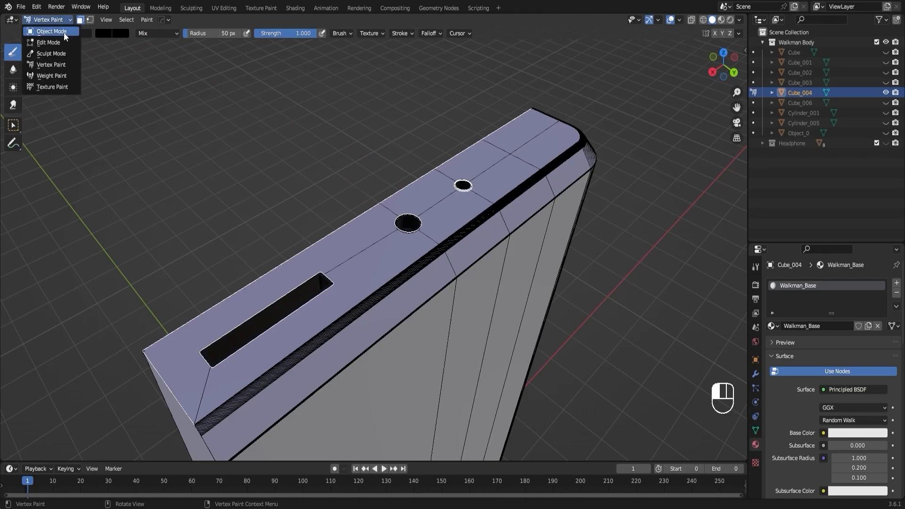
{"action": "left_click", "coordinate": [63, 32]}
- In Edit Mode, clear the selection and select the linked flat ring still coloured blue around the larger round hole's rim
{"action": "middle_click_drag", "start_coordinate": [341, 142], "coordinate": [369, 173]}
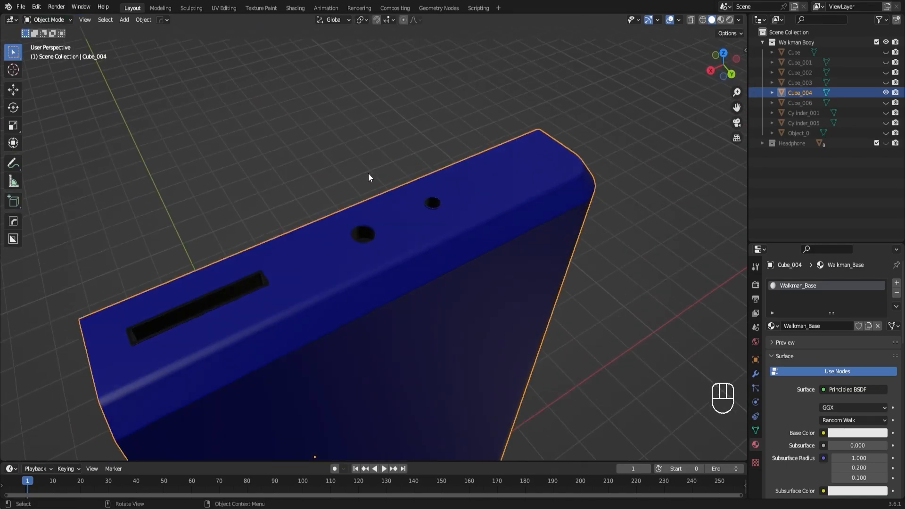
{"action": "scroll", "coordinate": [466, 196], "scroll_direction": "up", "scroll_amount": 8}
{"action": "middle_click_drag", "start_coordinate": [479, 187], "coordinate": [476, 191]}
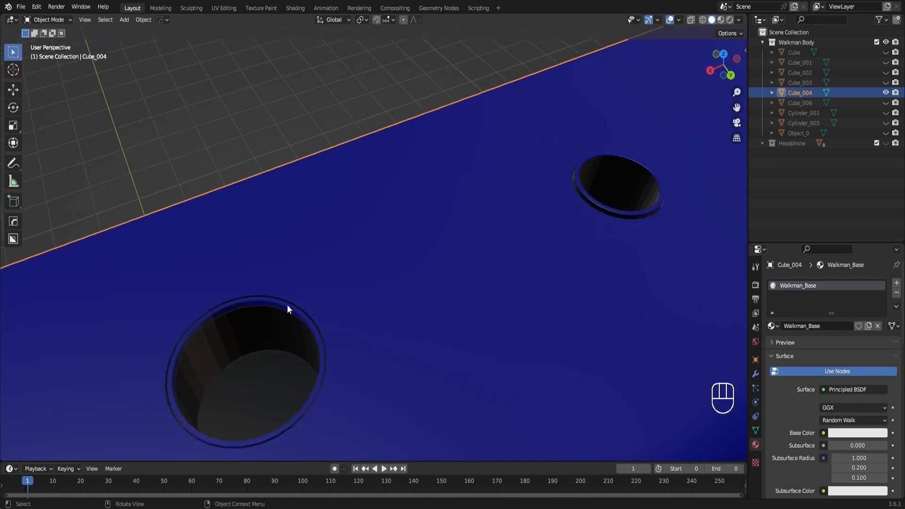
{"action": "middle_click_drag", "start_coordinate": [292, 310], "coordinate": [572, 237], "text": "shift"}
{"action": "scroll", "coordinate": [498, 217], "scroll_direction": "down", "scroll_amount": 2}
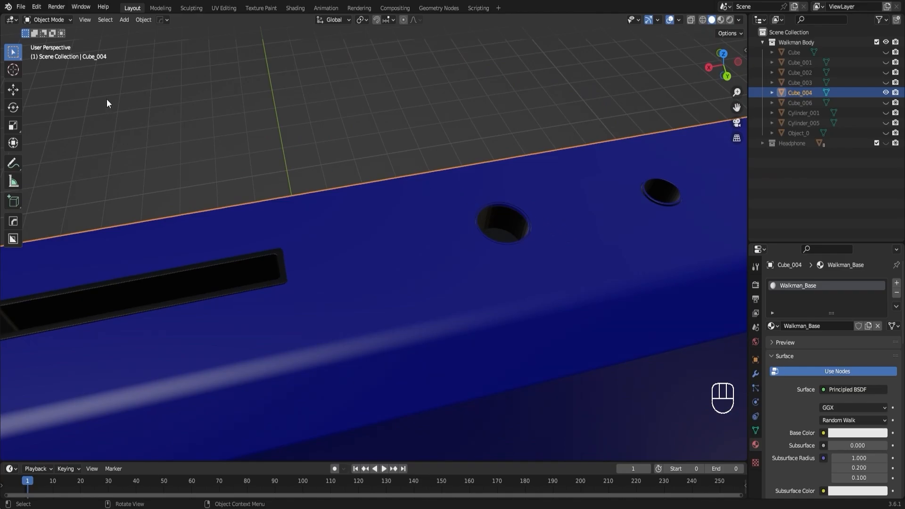
{"action": "left_click", "coordinate": [57, 22]}
{"action": "left_click", "coordinate": [63, 42]}
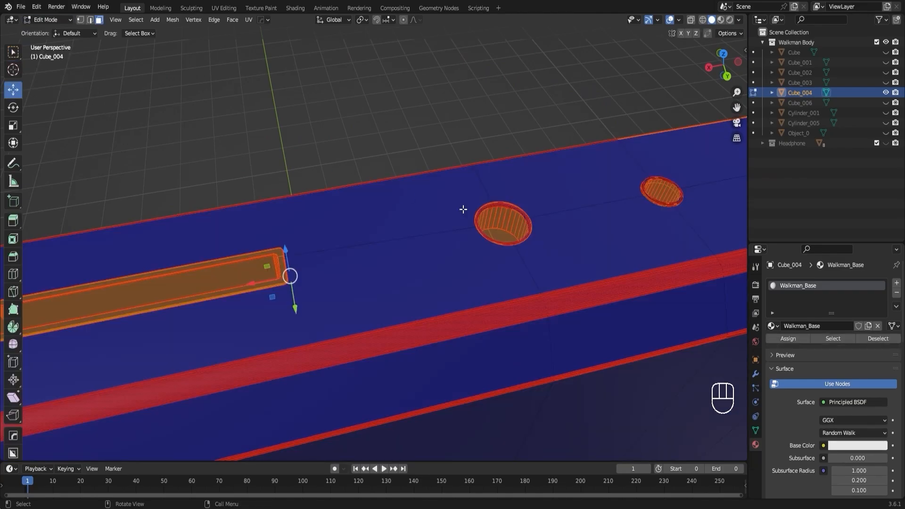
{"action": "scroll", "coordinate": [463, 209], "scroll_direction": "up", "scroll_amount": 3}
{"action": "middle_click_drag", "start_coordinate": [655, 241], "coordinate": [580, 262], "text": "shift"}
{"action": "scroll", "coordinate": [499, 257], "scroll_direction": "up", "scroll_amount": 2}
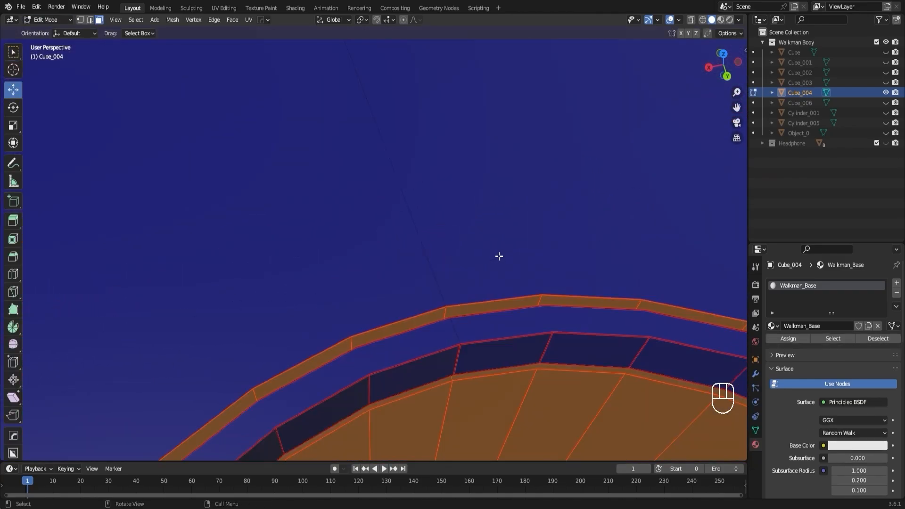
{"action": "scroll", "coordinate": [499, 257], "scroll_direction": "down", "scroll_amount": 1}
{"action": "left_click", "coordinate": [386, 114]}
{"action": "scroll", "coordinate": [421, 247], "scroll_direction": "up", "scroll_amount": 5}
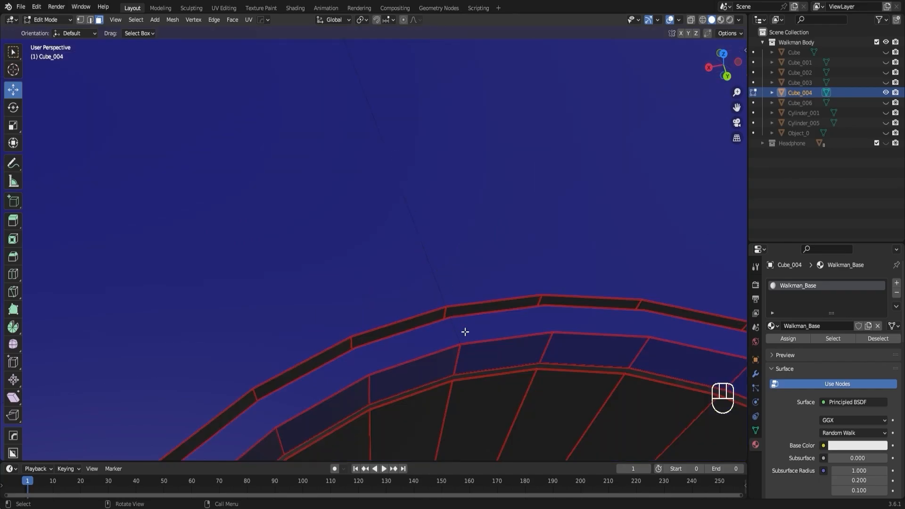
{"action": "key", "text": "l"}
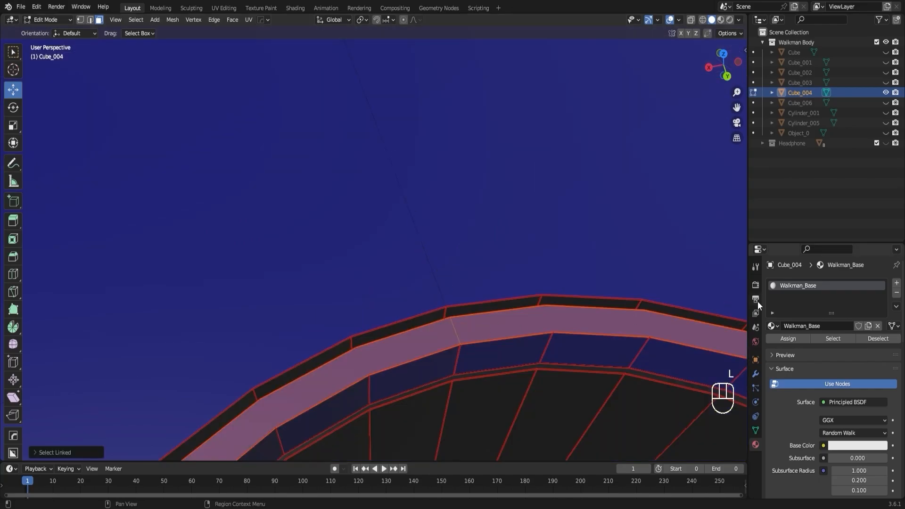
- Add the linked flat ring around the smaller round hole's rim to the selection
{"action": "scroll", "coordinate": [711, 317], "scroll_direction": "down", "scroll_amount": 5}
{"action": "scroll", "coordinate": [711, 263], "scroll_direction": "up", "scroll_amount": 5}
{"action": "middle_click_drag", "start_coordinate": [711, 262], "coordinate": [549, 305], "text": "shift"}
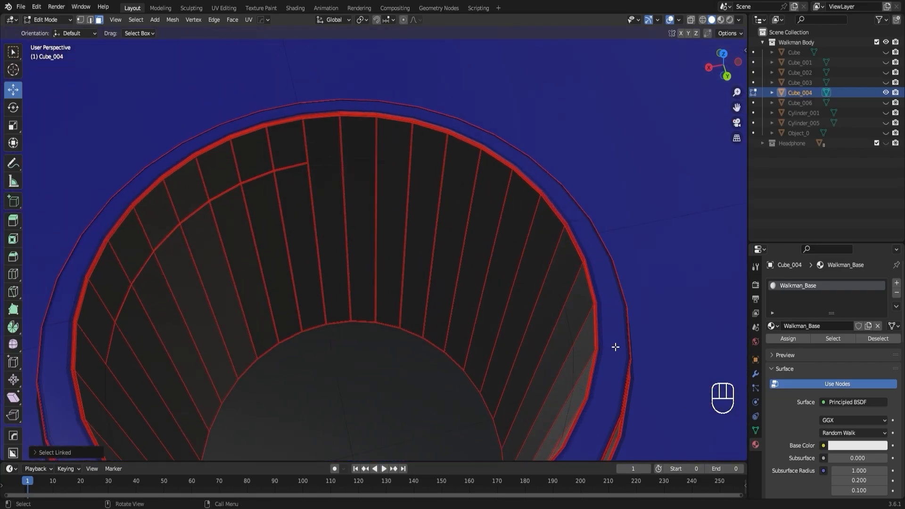
{"action": "key", "text": "l"}
{"action": "scroll", "coordinate": [618, 343], "scroll_direction": "down", "scroll_amount": 7}
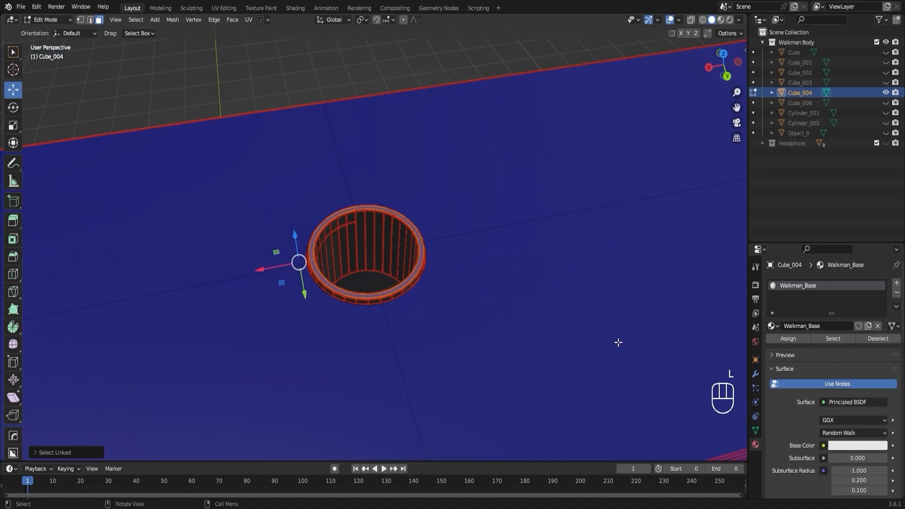
- Grow the selection eight times from the hole rings to cover the smaller hole's inner walls and floor
{"action": "scroll", "coordinate": [618, 342], "scroll_direction": "down", "scroll_amount": 4}
{"action": "scroll", "coordinate": [414, 298], "scroll_direction": "up", "scroll_amount": 4}
{"action": "scroll", "coordinate": [415, 298], "scroll_direction": "up", "scroll_amount": 6}
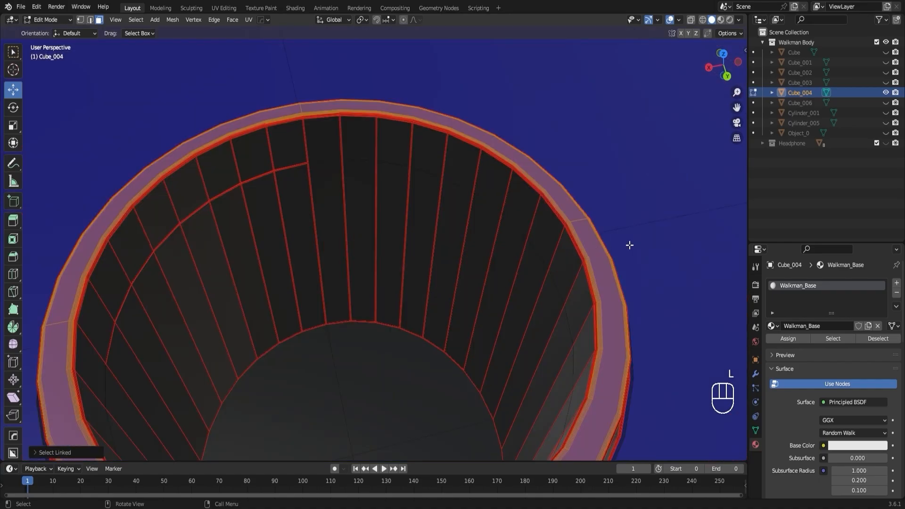
{"action": "key", "text": "ctrl+KP_Add"}
{"action": "key", "text": "ctrl+KP_Add"}
{"action": "key", "text": "ctrl+KP_Add"}
{"action": "key", "text": "ctrl+KP_Add"}
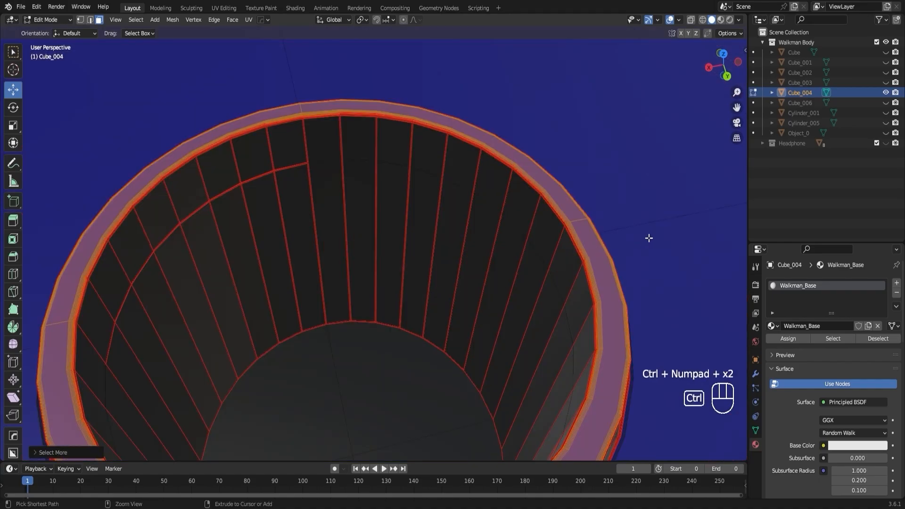
{"action": "key", "text": "ctrl+KP_Add"}
{"action": "key", "text": "ctrl+KP_Add"}
{"action": "key", "text": "ctrl+KP_Add"}
{"action": "key", "text": "ctrl+KP_Add"}
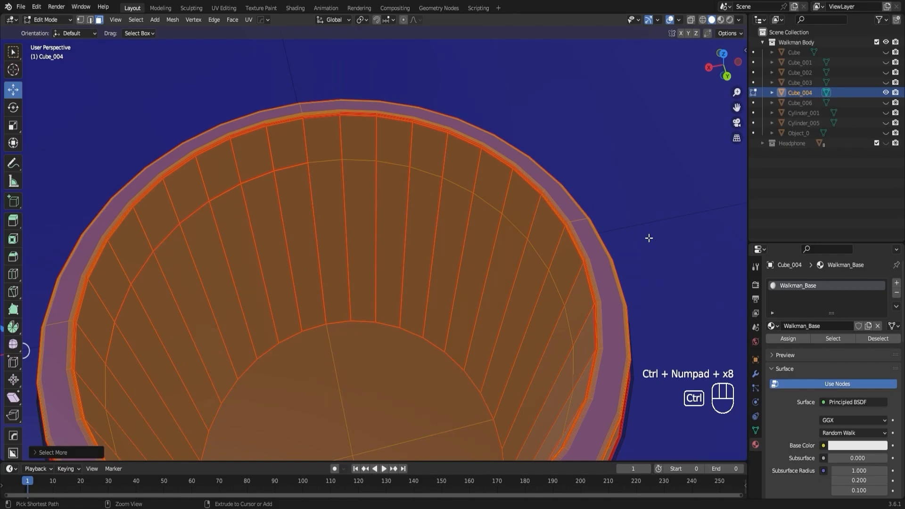
{"action": "scroll", "coordinate": [641, 235], "scroll_direction": "down", "scroll_amount": 8}
{"action": "middle_click_drag", "start_coordinate": [440, 241], "coordinate": [415, 246]}
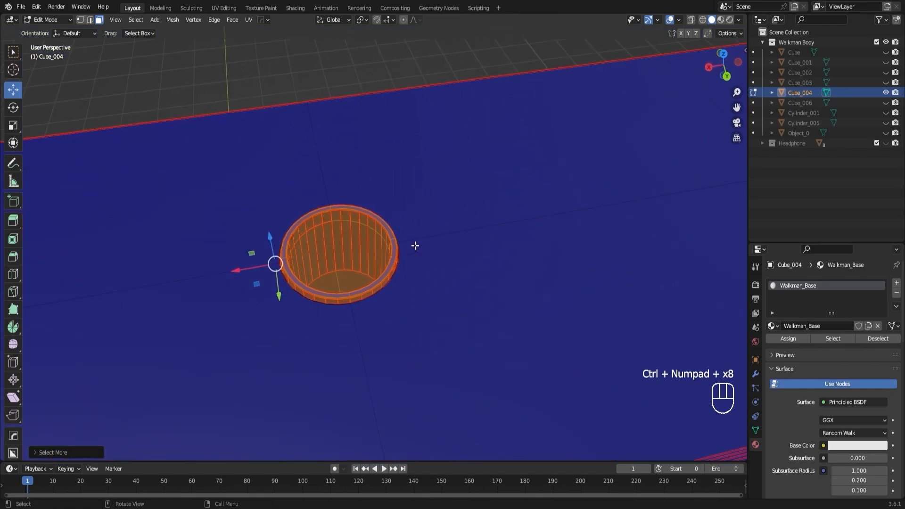
{"action": "scroll", "coordinate": [427, 245], "scroll_direction": "down", "scroll_amount": 2}
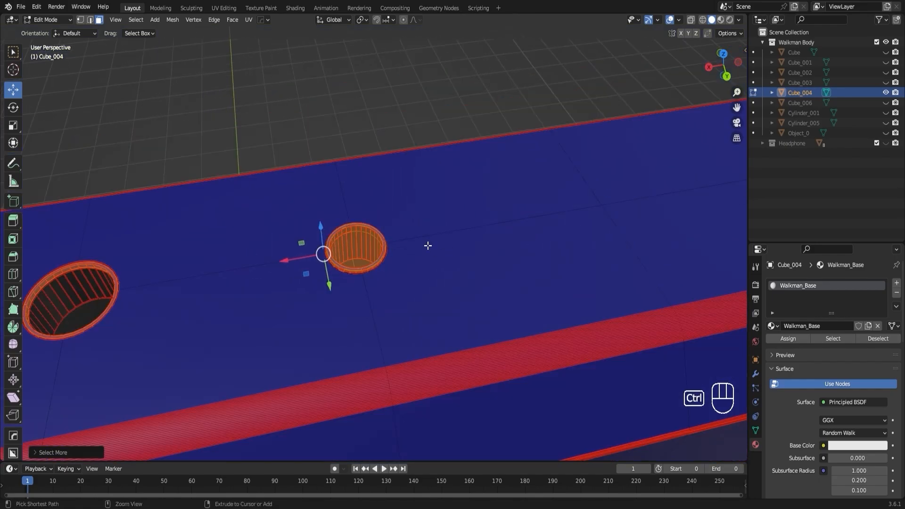
- Grow the selection around the hole rims thirteen more times, then shrink it by two
{"action": "key", "text": "ctrl+KP_Add"}
{"action": "key", "text": "ctrl+KP_Add"}
{"action": "key", "text": "ctrl+KP_Add"}
{"action": "key", "text": "ctrl+KP_Add"}
{"action": "key", "text": "ctrl+KP_Add"}
{"action": "key", "text": "ctrl+KP_Add"}
{"action": "key", "text": "ctrl+KP_Add"}
{"action": "key", "text": "ctrl+KP_Add"}
{"action": "key", "text": "ctrl+KP_Add"}
{"action": "key", "text": "ctrl+KP_Add"}
{"action": "key", "text": "ctrl+KP_Add"}
{"action": "key", "text": "ctrl+KP_Add"}
{"action": "key", "text": "ctrl+KP_Add"}
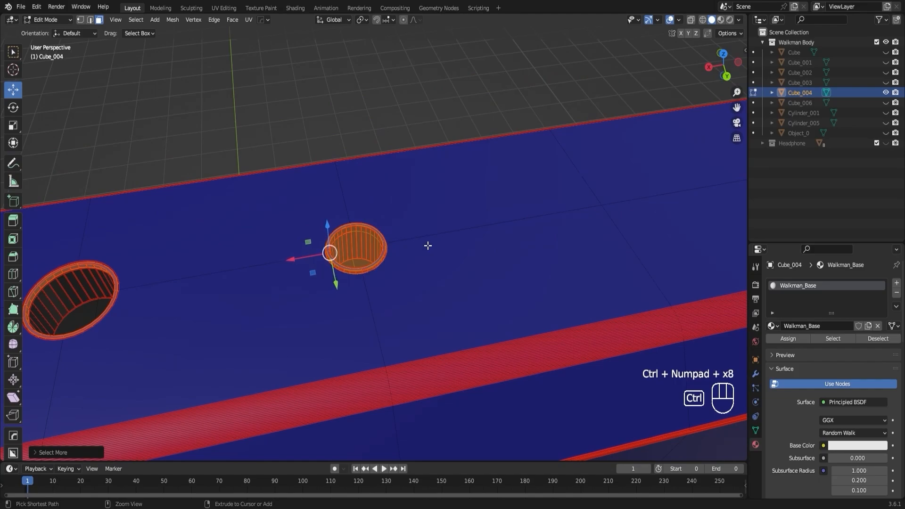
{"action": "key", "text": "ctrl+KP_Subtract"}
{"action": "key", "text": "ctrl+KP_Subtract"}
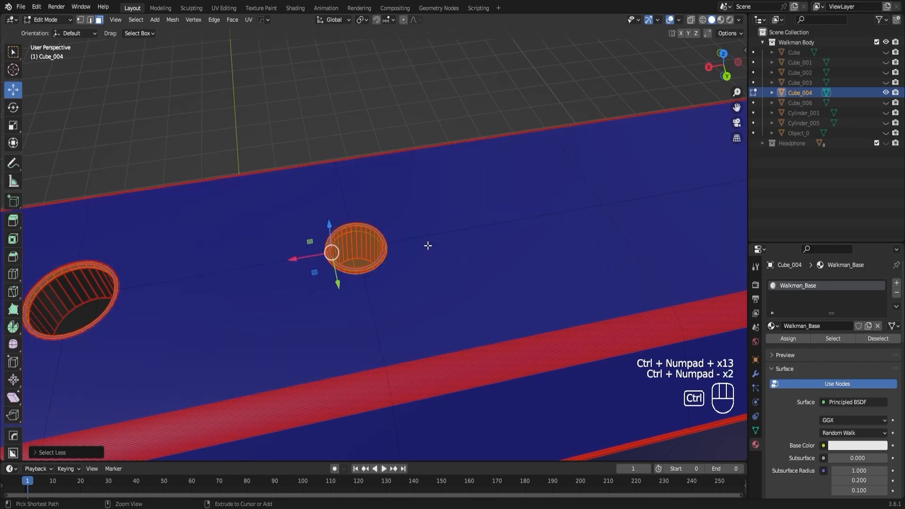
- In Vertex Paint mode, set the selected rim faces of both round holes to black
{"action": "middle_click_drag", "start_coordinate": [426, 245], "coordinate": [329, 232], "text": "shift"}
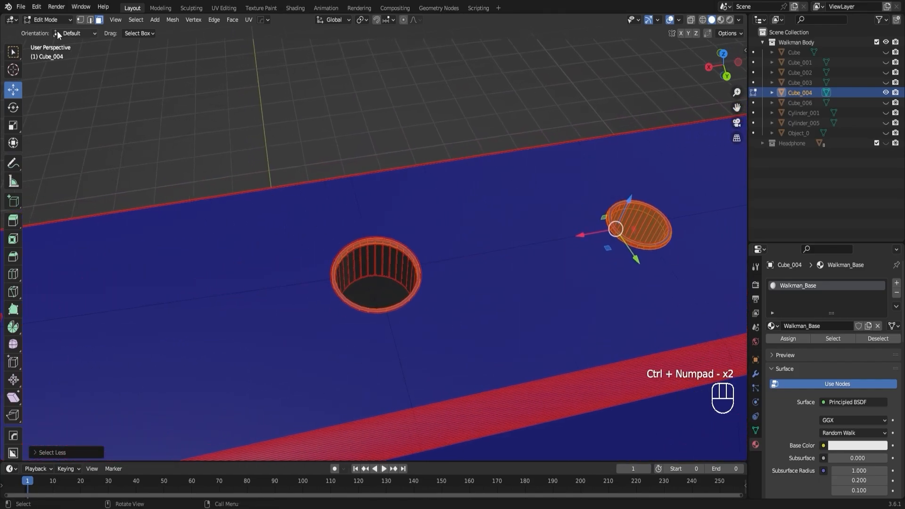
{"action": "left_click", "coordinate": [49, 19]}
{"action": "left_click", "coordinate": [47, 63]}
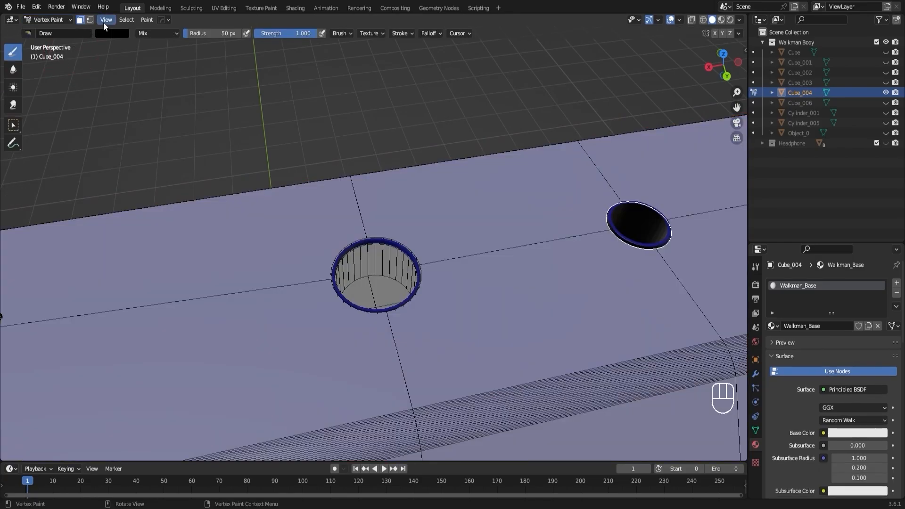
{"action": "left_click", "coordinate": [142, 20]}
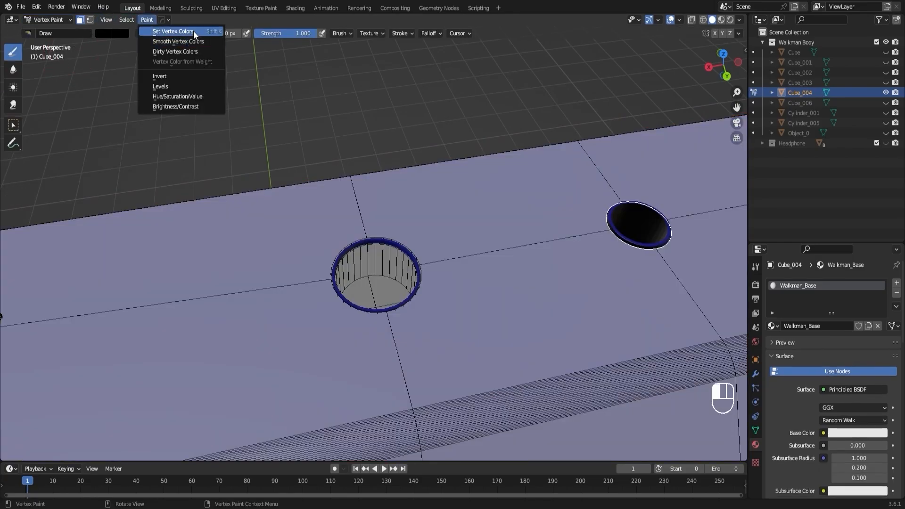
{"action": "left_click", "coordinate": [194, 30]}
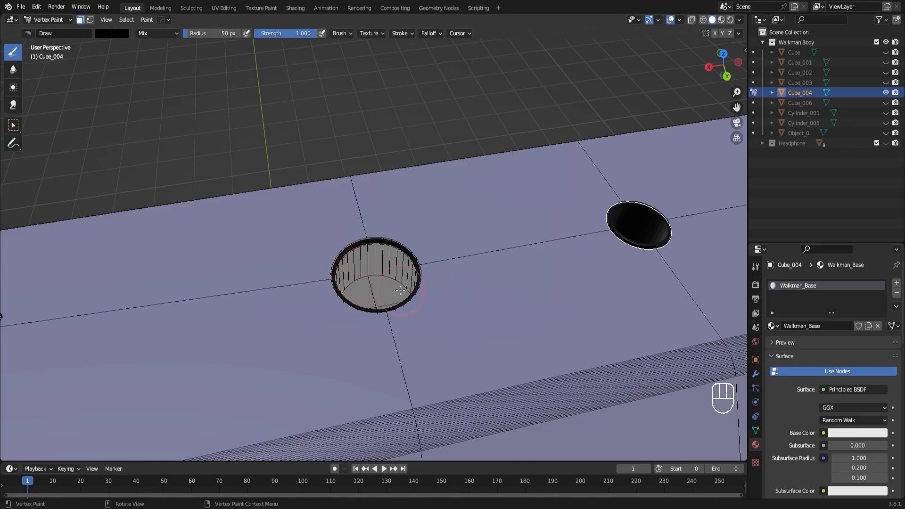
- Return Cube_004 to Object Mode and check the finished slot and holes along with the body's overall colouring
{"action": "left_click", "coordinate": [47, 19]}
{"action": "left_click", "coordinate": [59, 30]}
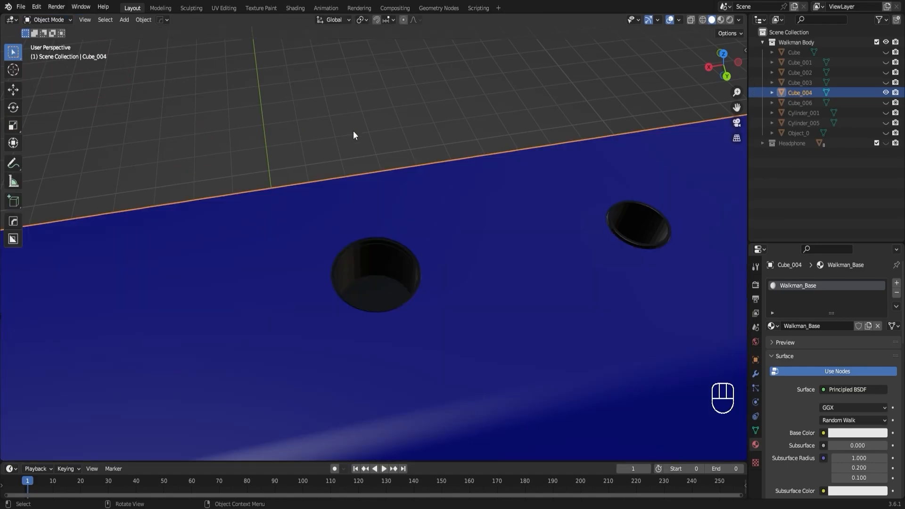
{"action": "scroll", "coordinate": [377, 130], "scroll_direction": "down", "scroll_amount": 6}
{"action": "middle_click_drag", "start_coordinate": [377, 129], "coordinate": [537, 249]}
{"action": "middle_click_drag", "start_coordinate": [484, 254], "coordinate": [368, 250]}
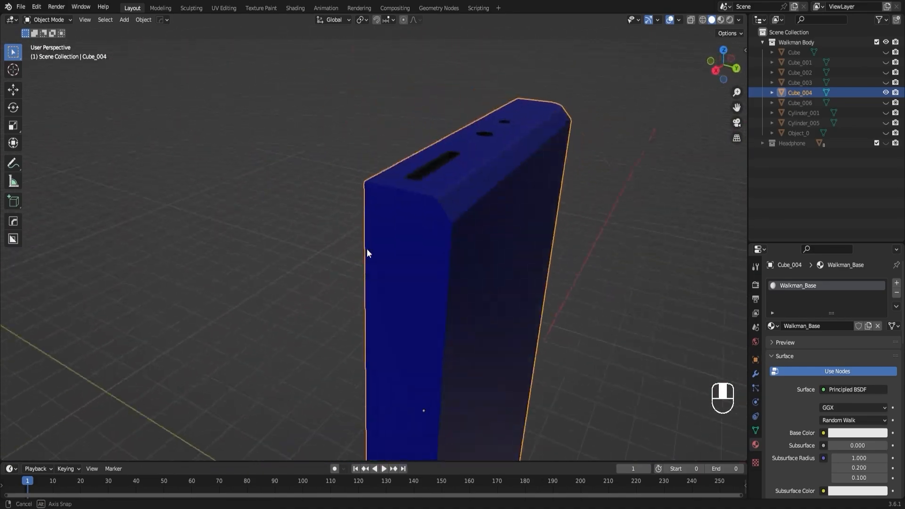
- Hide Cube_004 and view Cube_006, Cylinder_001, Cylinder_005, Object_0 and Cube_001 one at a time to check for parts needing colour
{"action": "left_click", "coordinate": [886, 93]}
{"action": "left_click", "coordinate": [885, 102]}
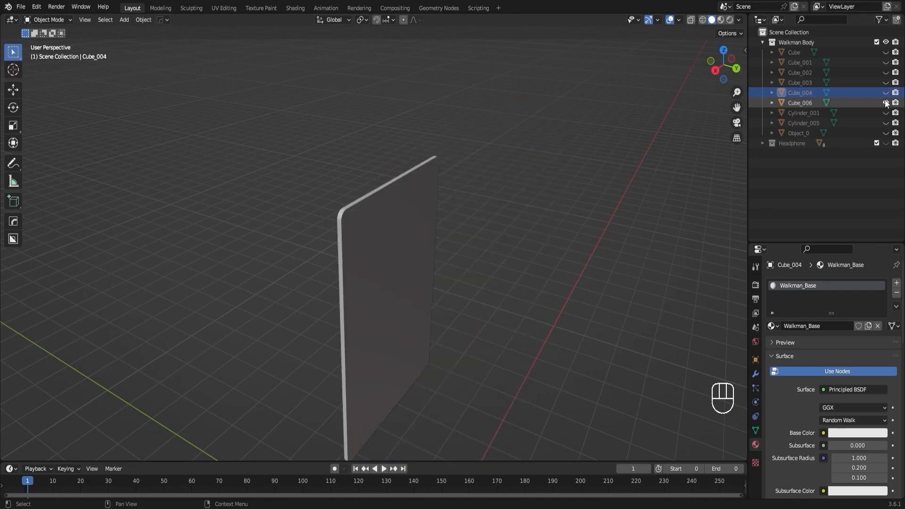
{"action": "middle_click_drag", "start_coordinate": [487, 214], "coordinate": [503, 196]}
{"action": "left_click", "coordinate": [886, 102]}
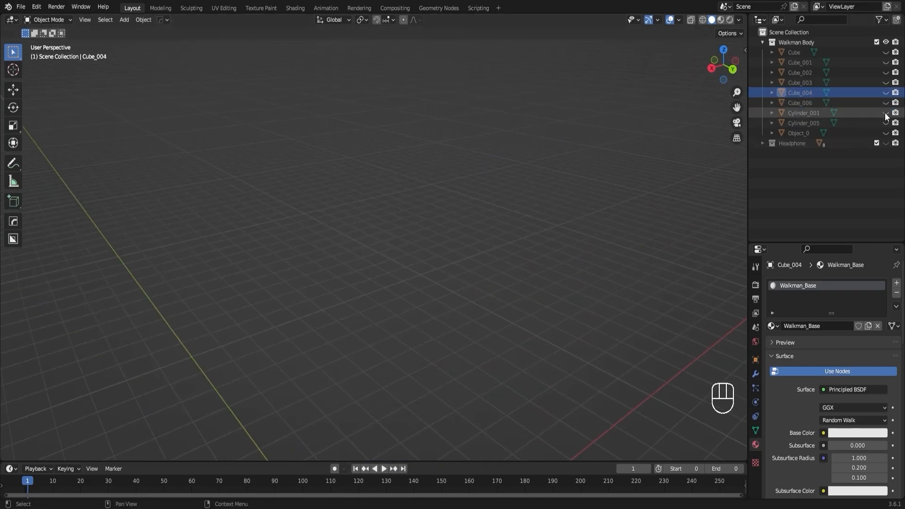
{"action": "left_click", "coordinate": [886, 113]}
{"action": "left_click", "coordinate": [886, 113]}
{"action": "left_click", "coordinate": [886, 123]}
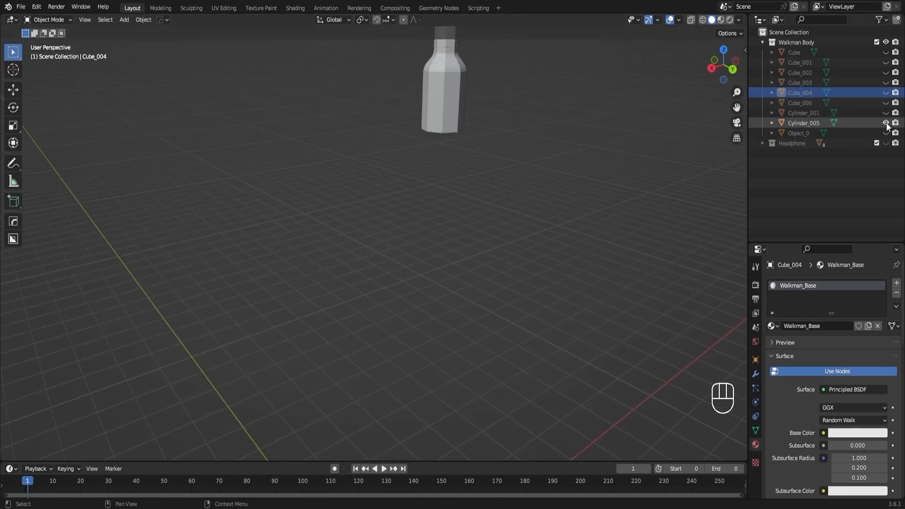
{"action": "left_click", "coordinate": [886, 123]}
{"action": "left_click", "coordinate": [885, 133]}
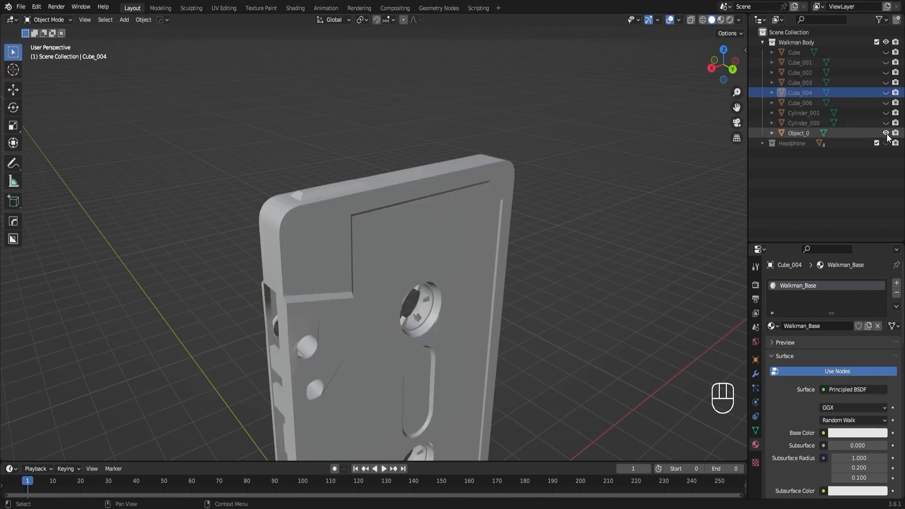
{"action": "left_click", "coordinate": [885, 133]}
{"action": "left_click", "coordinate": [885, 62]}
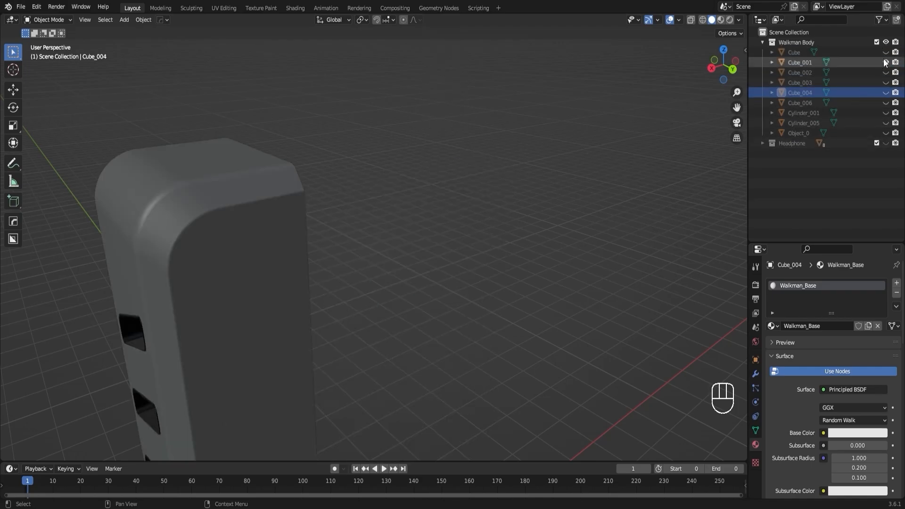
- Make every object in the Walkman Body collection visible, then hide and collapse the whole collection
{"action": "left_click_drag", "start_coordinate": [885, 52], "coordinate": [886, 135]}
{"action": "left_click", "coordinate": [885, 42]}
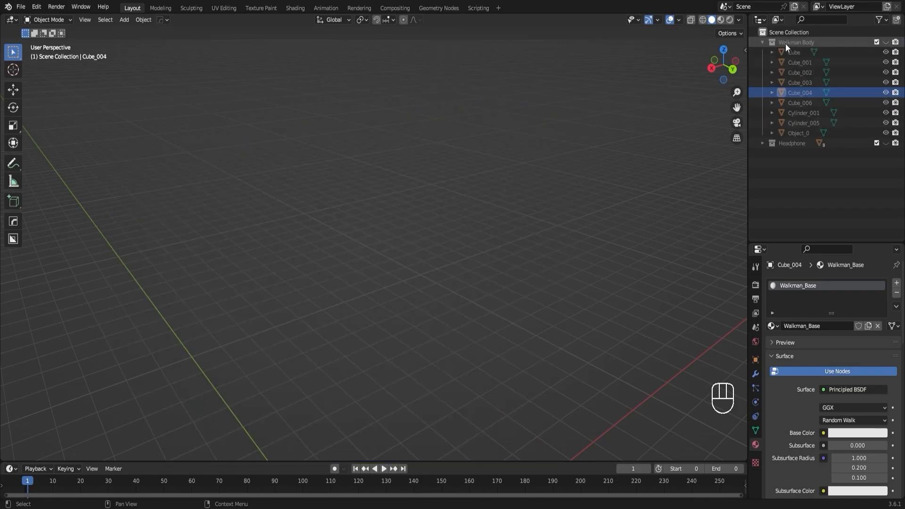
{"action": "left_click", "coordinate": [762, 42]}
- Expand the Headphone collection and show it in the viewport
{"action": "left_click", "coordinate": [763, 52]}
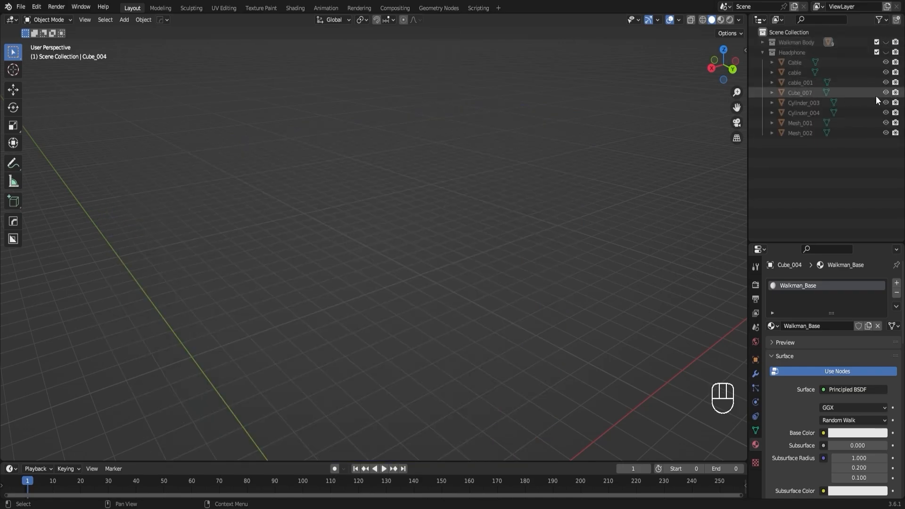
{"action": "left_click", "coordinate": [885, 53]}
{"action": "scroll", "coordinate": [634, 188], "scroll_direction": "down", "scroll_amount": 5}
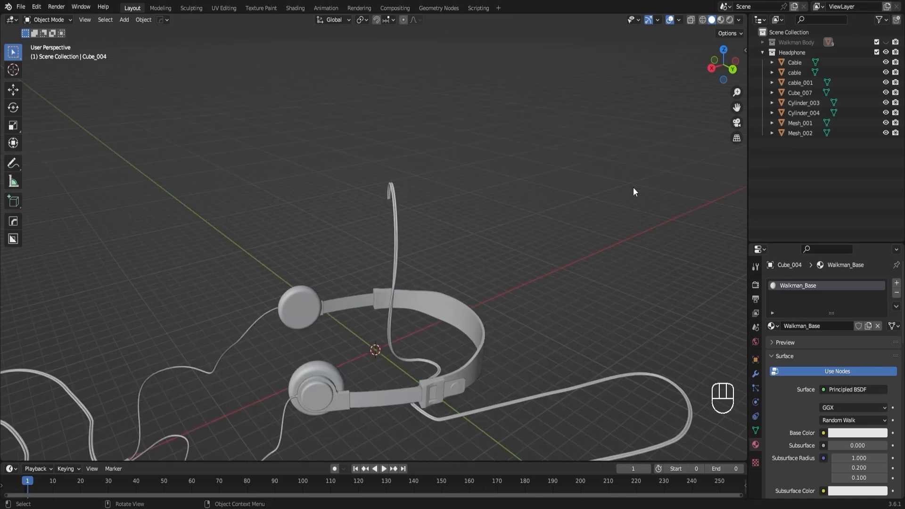
{"action": "middle_click_drag", "start_coordinate": [665, 148], "coordinate": [688, 179]}
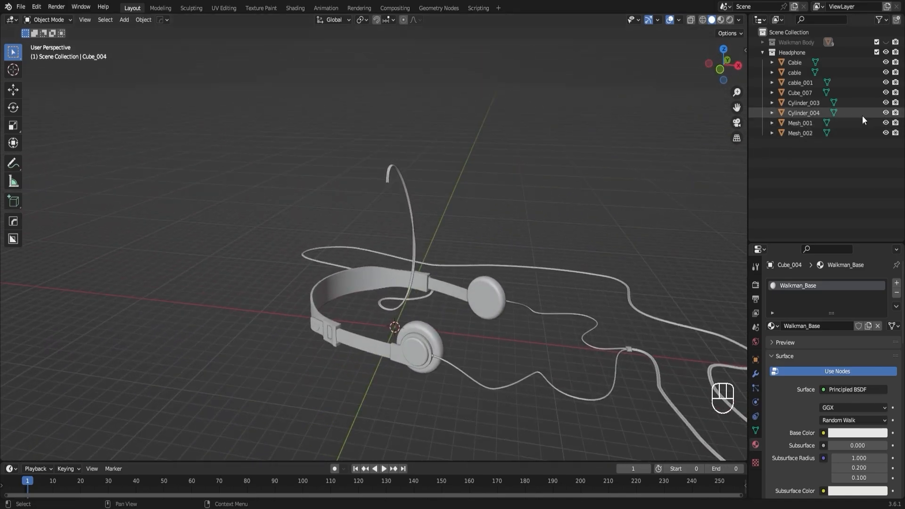
- Hide all the Headphone objects and preview them individually, from Cable through Cylinder_004
{"action": "left_click_drag", "start_coordinate": [886, 133], "coordinate": [884, 66]}
{"action": "left_click", "coordinate": [885, 63]}
{"action": "left_click", "coordinate": [885, 63]}
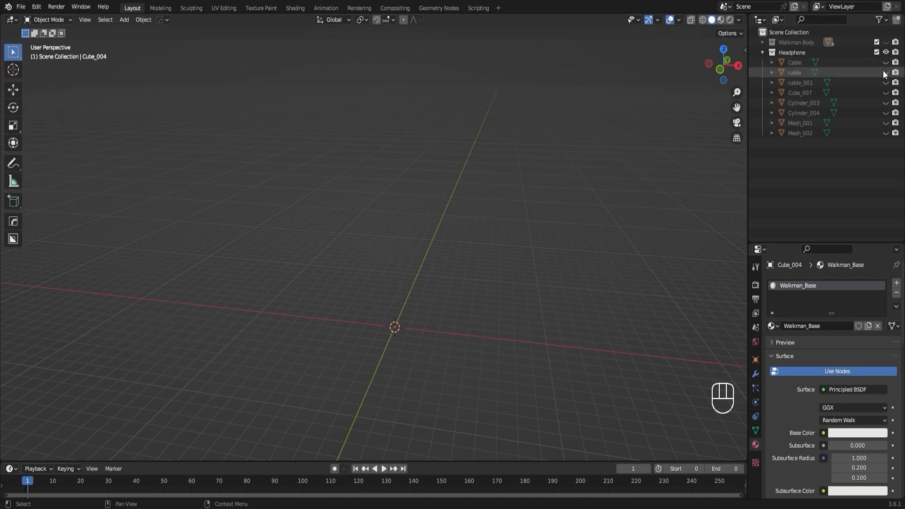
{"action": "left_click", "coordinate": [883, 72]}
{"action": "left_click", "coordinate": [884, 71]}
{"action": "left_click", "coordinate": [885, 82]}
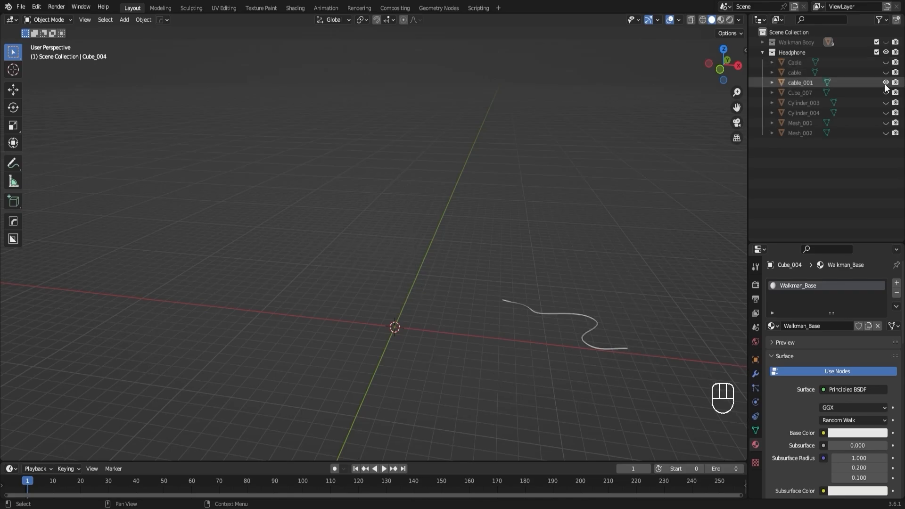
{"action": "left_click", "coordinate": [885, 83]}
{"action": "left_click", "coordinate": [885, 93]}
{"action": "left_click", "coordinate": [886, 92]}
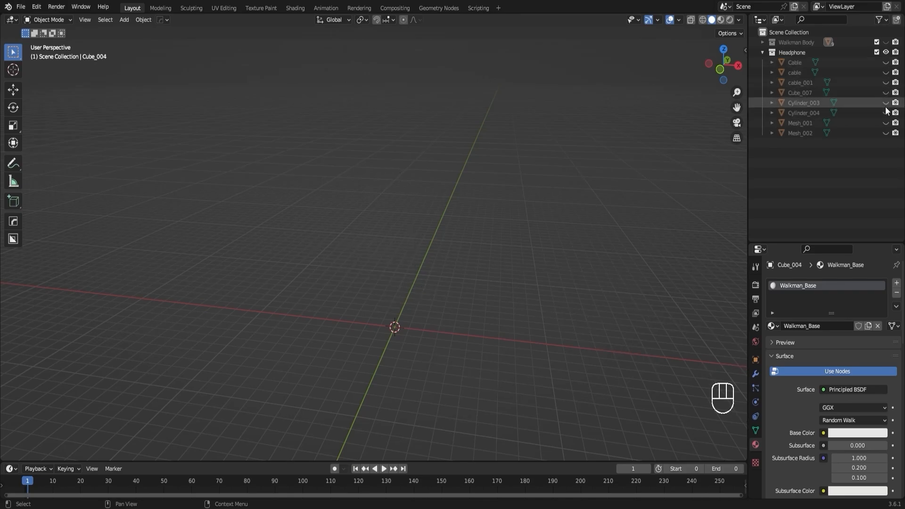
{"action": "left_click", "coordinate": [885, 103]}
{"action": "left_click", "coordinate": [885, 103]}
{"action": "left_click", "coordinate": [885, 113]}
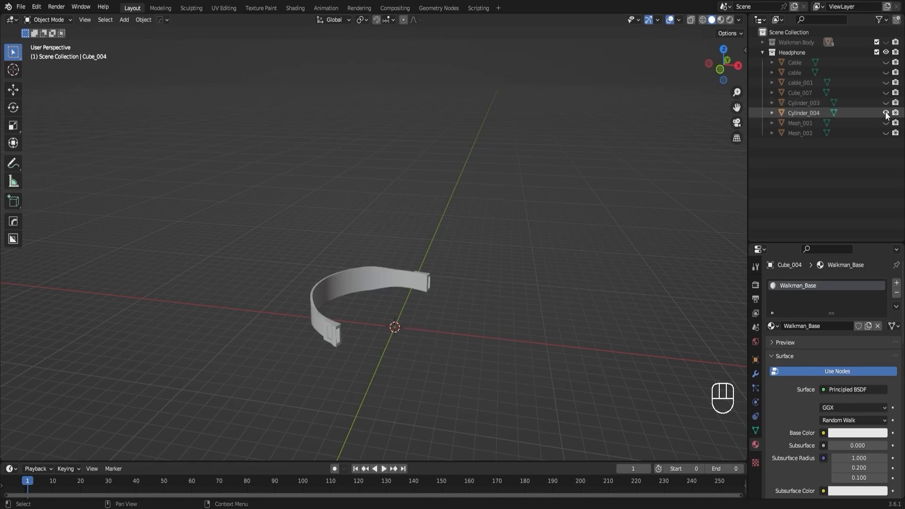
{"action": "left_click", "coordinate": [885, 112]}
- Show only Mesh_001, the pair of headband supports, select it and frame it in the view
{"action": "left_click", "coordinate": [886, 122]}
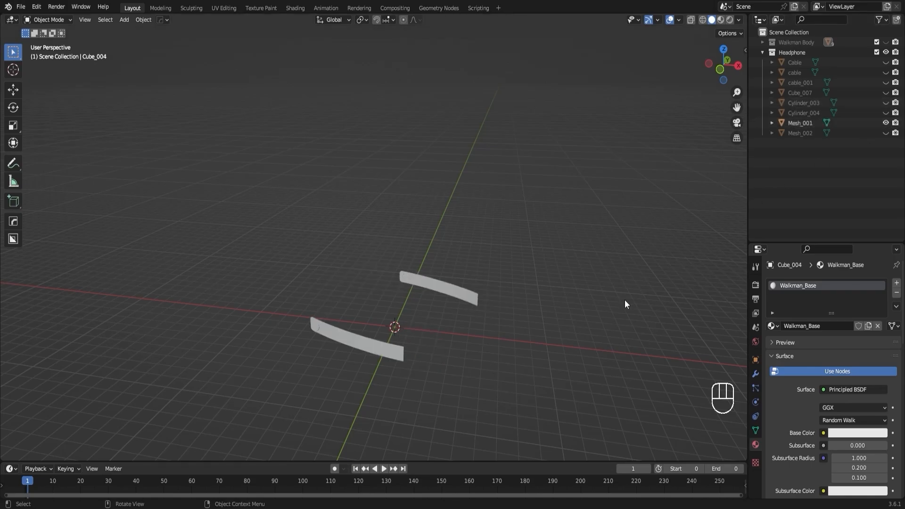
{"action": "left_click", "coordinate": [386, 354]}
{"action": "key", "text": "KP_Decimal"}
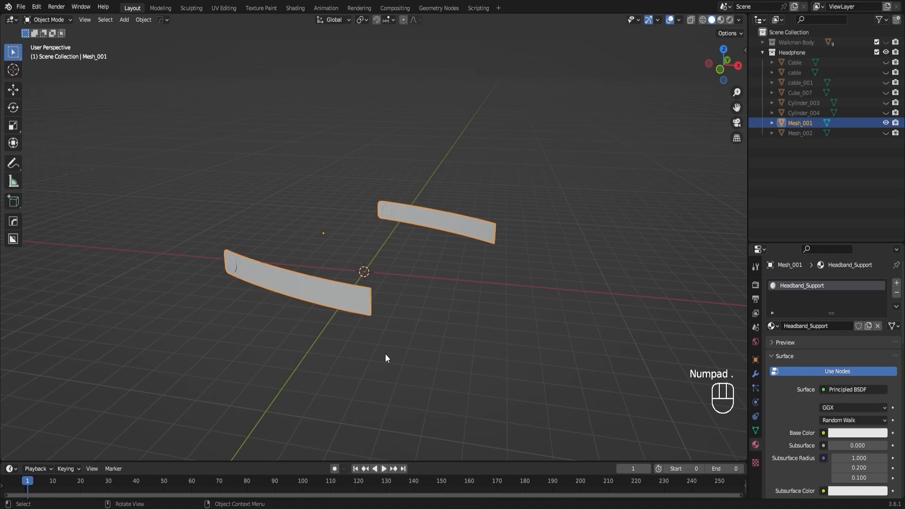
{"action": "middle_click_drag", "start_coordinate": [273, 289], "coordinate": [477, 296]}
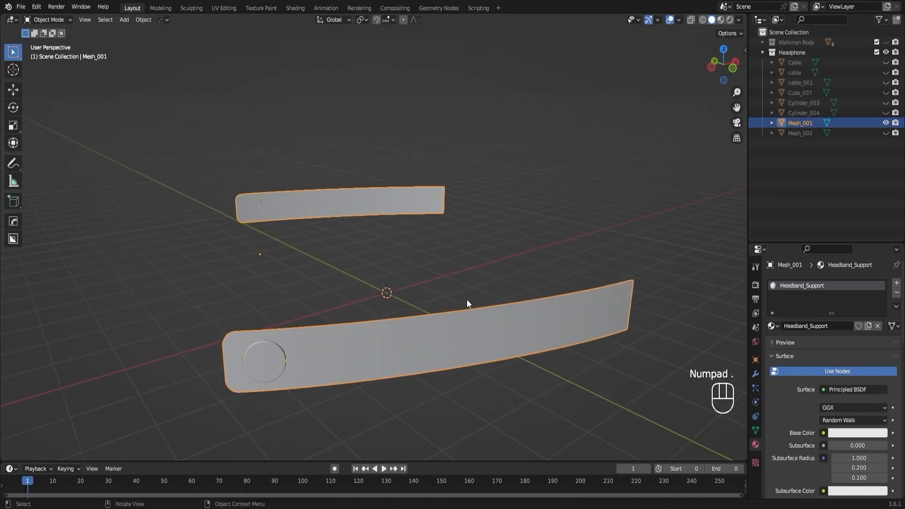
- In Vertex Paint mode, set the brush colour to light purple and fill all of Mesh_001 with it
{"action": "left_click", "coordinate": [58, 19]}
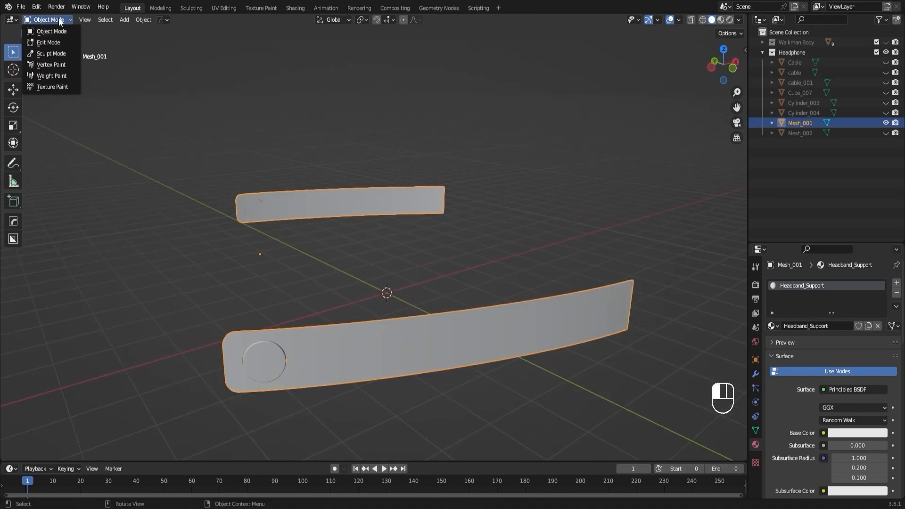
{"action": "left_click", "coordinate": [56, 41]}
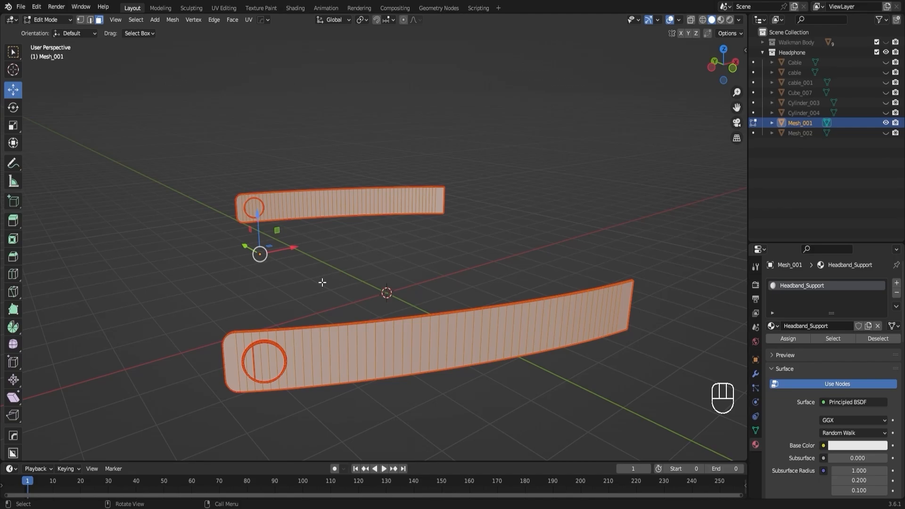
{"action": "left_click", "coordinate": [59, 20]}
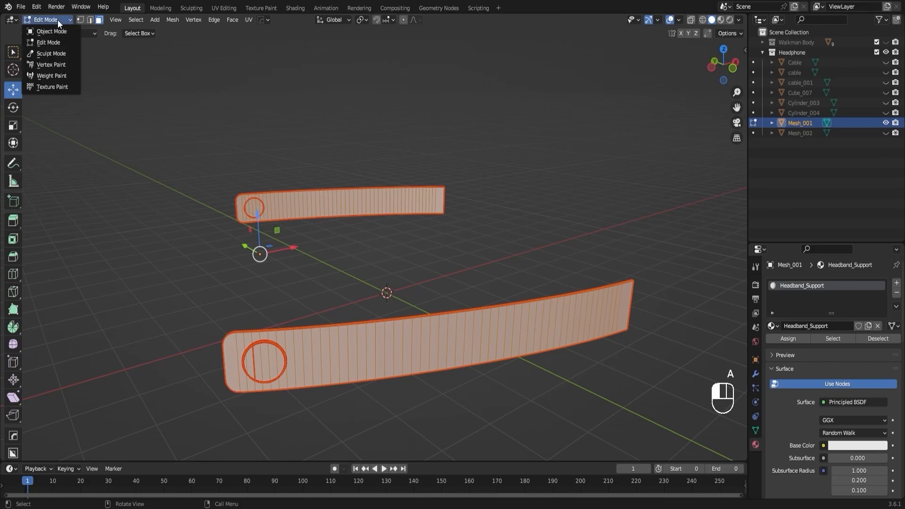
{"action": "left_click", "coordinate": [66, 64]}
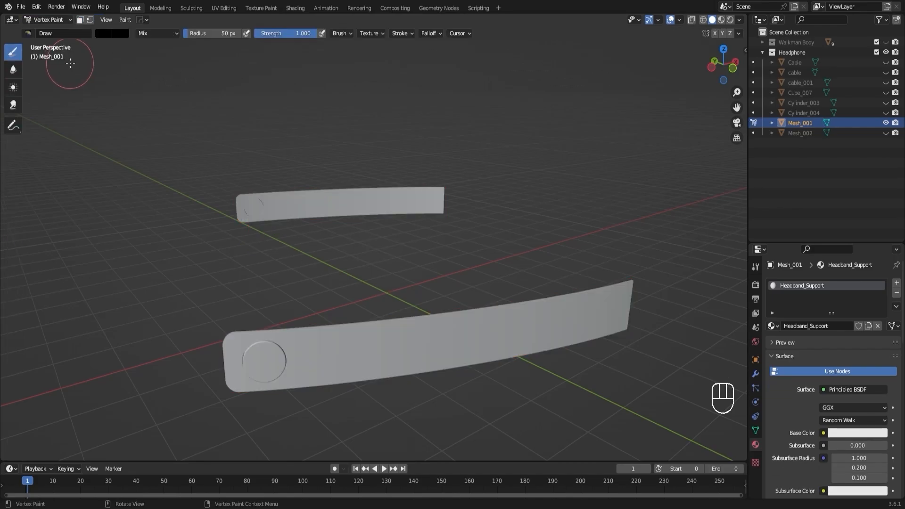
{"action": "left_click", "coordinate": [102, 33]}
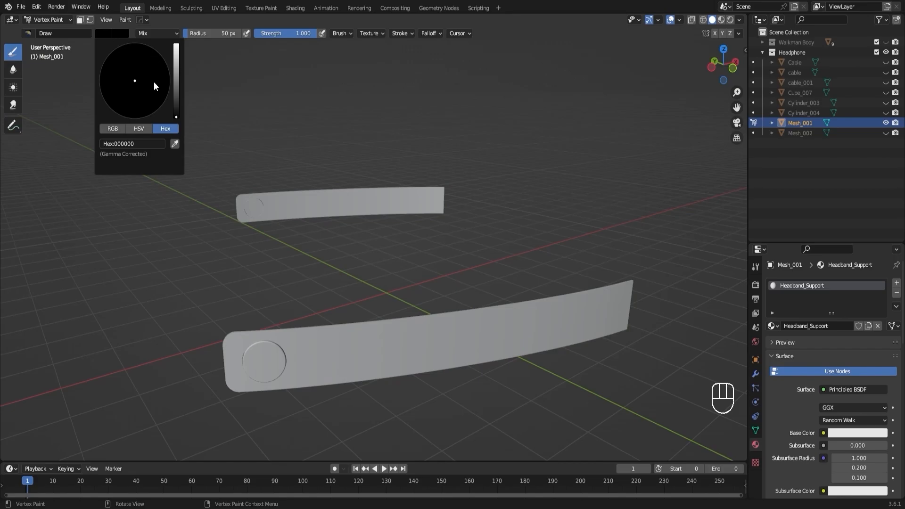
{"action": "mouse_move", "coordinate": [177, 90]}
{"action": "left_mouse_down"}
{"action": "mouse_move", "coordinate": [177, 77]}
{"action": "mouse_move", "coordinate": [142, 78]}
{"action": "mouse_move", "coordinate": [177, 62]}
{"action": "left_mouse_up"}
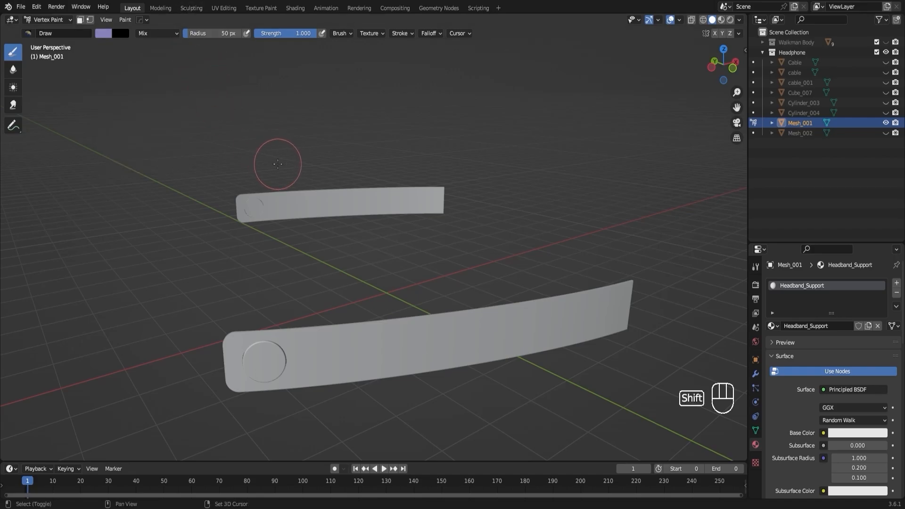
{"action": "key", "text": "shift+k"}
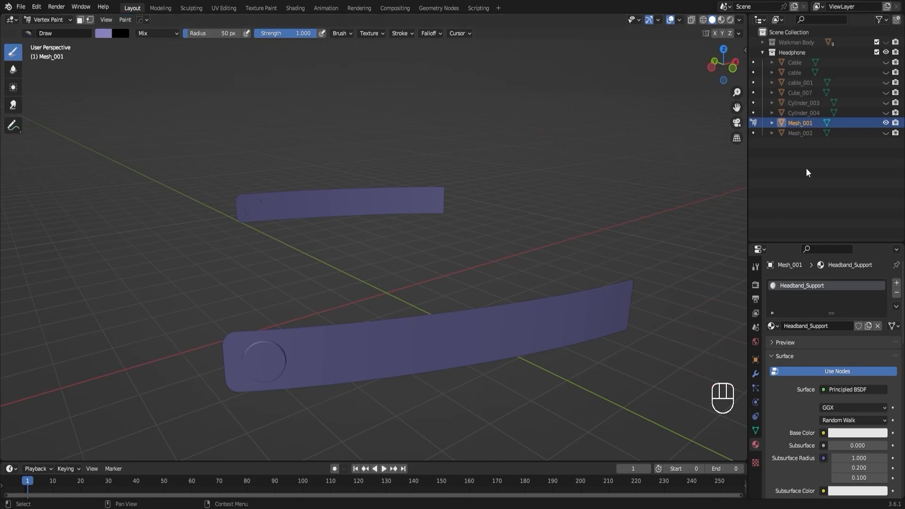
- Enable face selection masking for painting on Mesh_001, then enter Edit Mode with no faces selected
{"action": "left_click", "coordinate": [59, 19]}
{"action": "left_click", "coordinate": [80, 20]}
{"action": "left_click", "coordinate": [55, 21]}
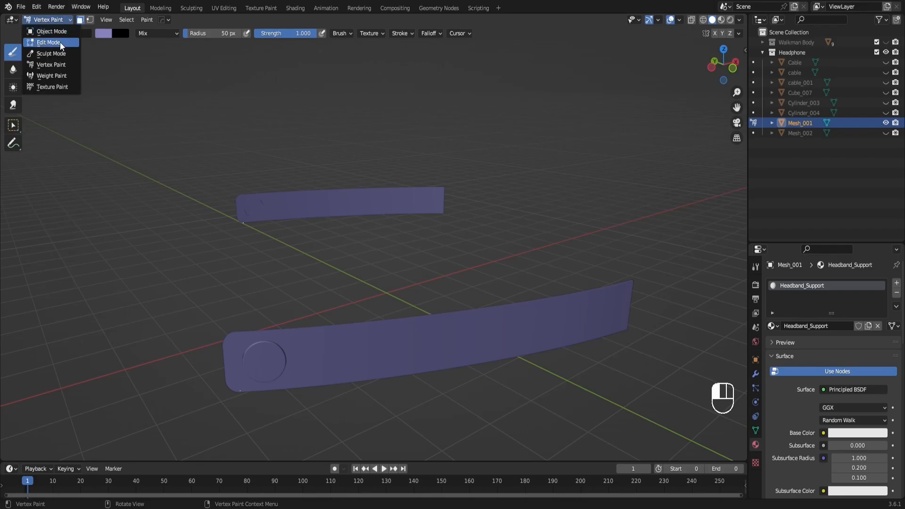
{"action": "left_click", "coordinate": [61, 42]}
{"action": "left_click", "coordinate": [292, 299]}
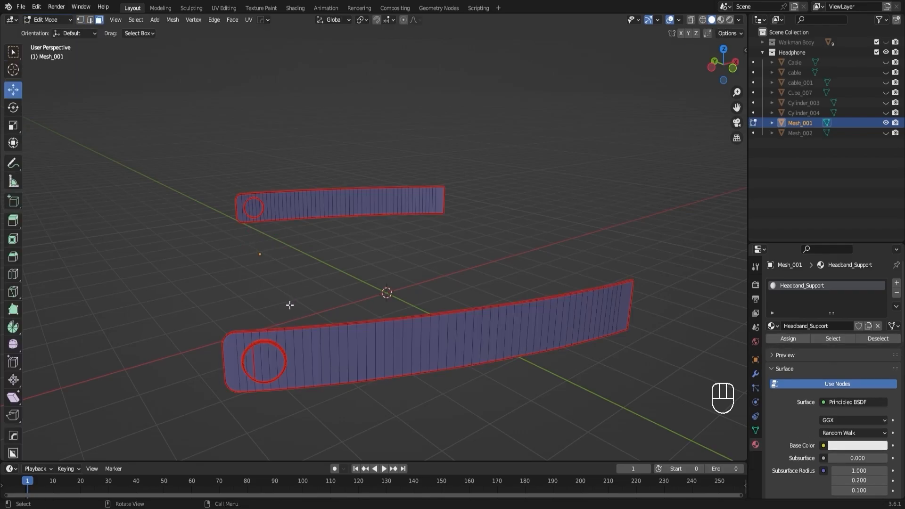
- Select the linked circular faces of the round discs at the ends of both headband supports
{"action": "key", "text": "l"}
{"action": "key", "text": "l"}
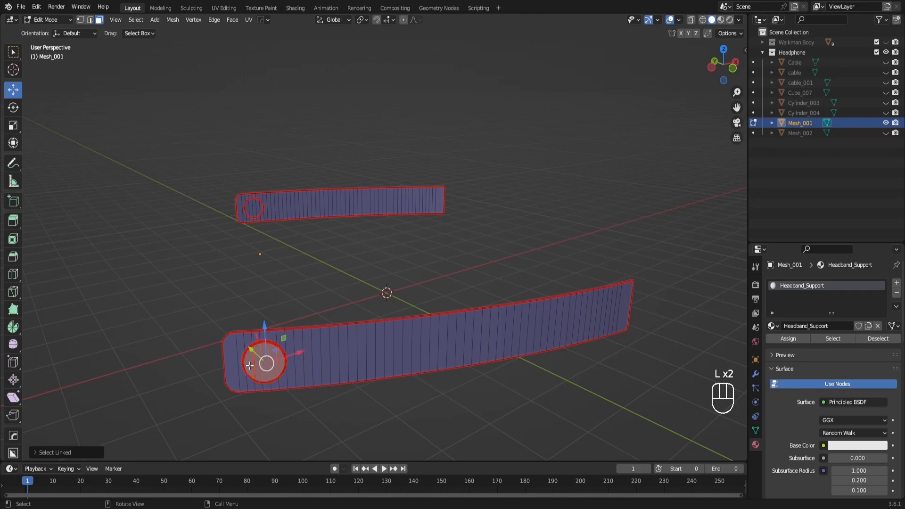
{"action": "middle_click_drag", "start_coordinate": [250, 365], "coordinate": [348, 302]}
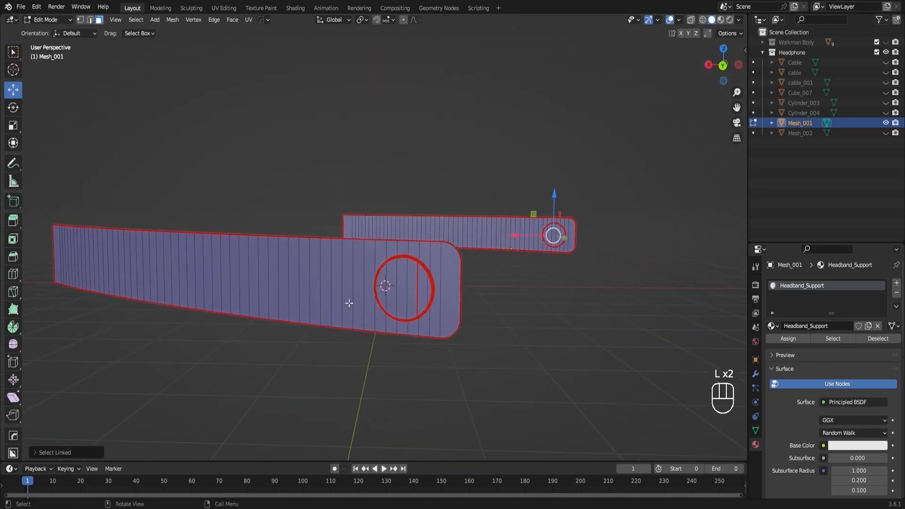
{"action": "key", "text": "l"}
{"action": "key", "text": "l"}
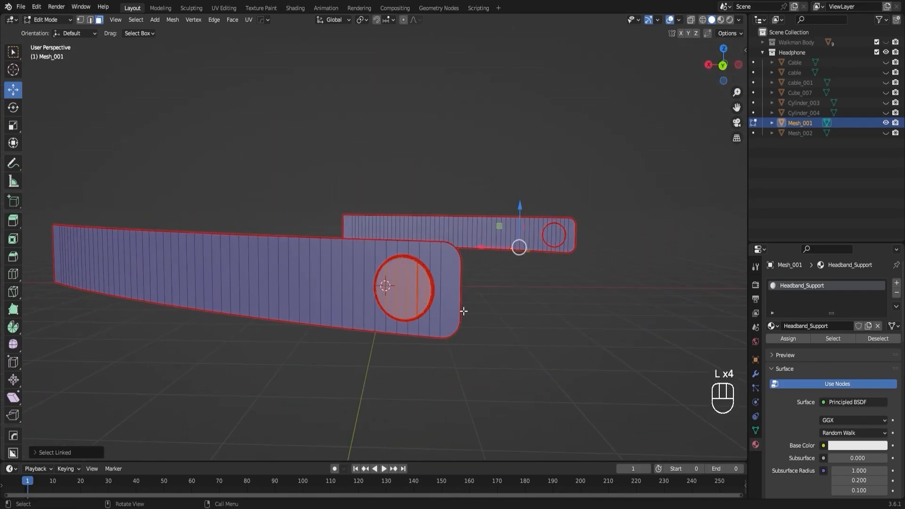
{"action": "scroll", "coordinate": [463, 311], "scroll_direction": "up", "scroll_amount": 4}
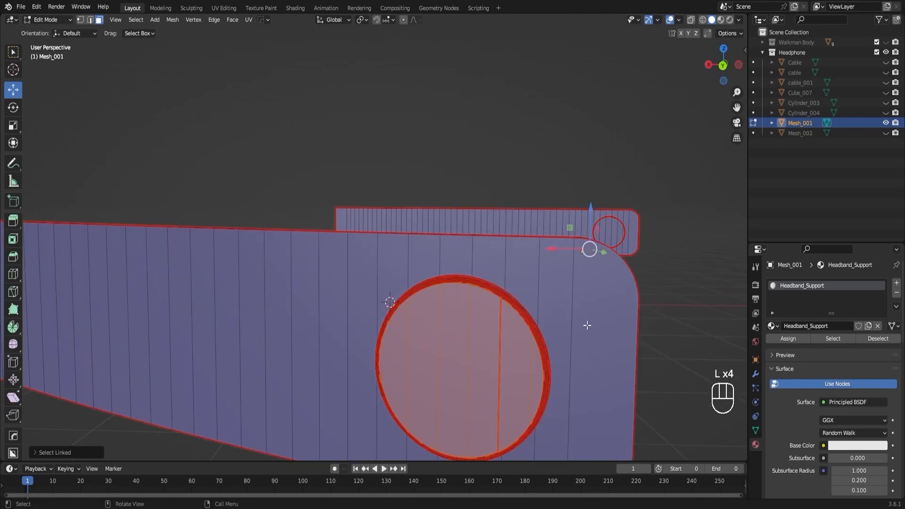
{"action": "scroll", "coordinate": [586, 325], "scroll_direction": "down", "scroll_amount": 3}
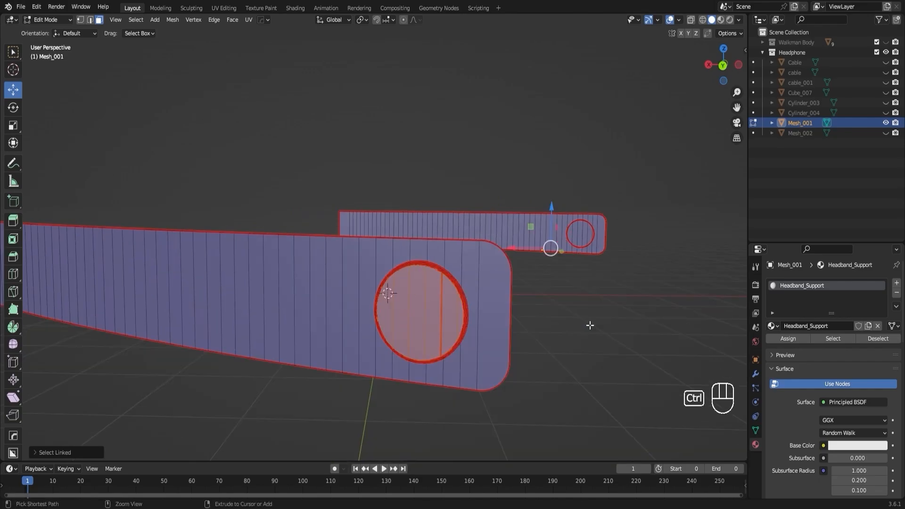
- Grow the selection repeatedly until it covers the rims and both sides of the two round discs
{"action": "key", "text": "ctrl+KP_Add"}
{"action": "key", "text": "ctrl+KP_Add"}
{"action": "key", "text": "ctrl+KP_Add"}
{"action": "key", "text": "ctrl+KP_Add"}
{"action": "key", "text": "ctrl+KP_Add"}
{"action": "key", "text": "ctrl+KP_Add"}
{"action": "key", "text": "ctrl+KP_Add"}
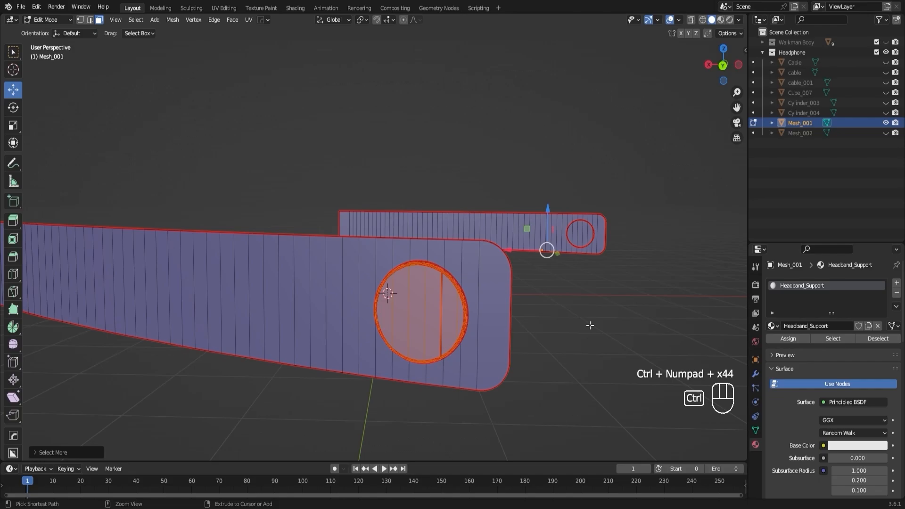
{"action": "key", "text": "ctrl+KP_Add"}
{"action": "key", "text": "ctrl+KP_Add"}
{"action": "key", "text": "ctrl+KP_Add"}
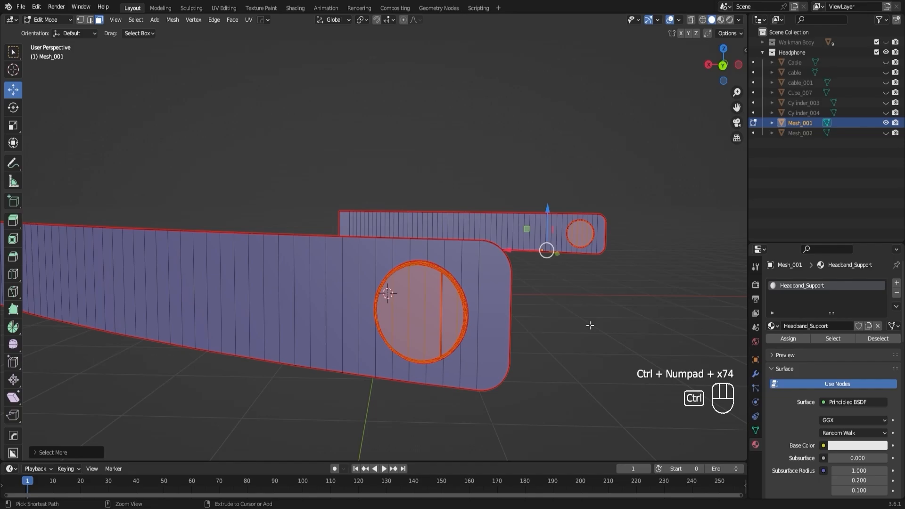
- Move the selected discs upward along the Z axis to check the selection, and undo the move
{"action": "middle_click_drag", "start_coordinate": [593, 317], "coordinate": [499, 283]}
{"action": "key", "text": "g"}
{"action": "key", "text": "z"}
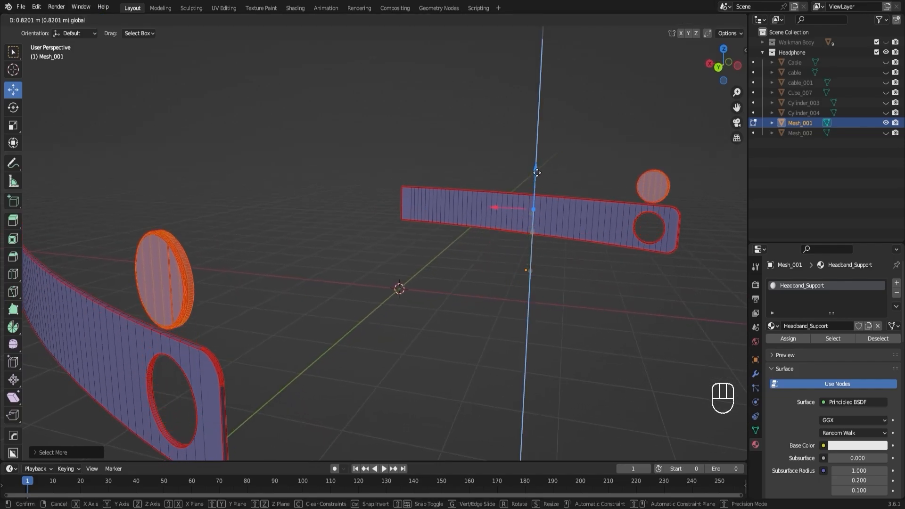
{"action": "left_click", "coordinate": [503, 284]}
{"action": "key", "text": "ctrl+z"}
- Return to Vertex Paint mode, set the brush colour to green 85BD49 and fill the selected discs of Mesh_001 with it
{"action": "middle_click_drag", "start_coordinate": [479, 277], "coordinate": [591, 290]}
{"action": "left_click", "coordinate": [58, 20]}
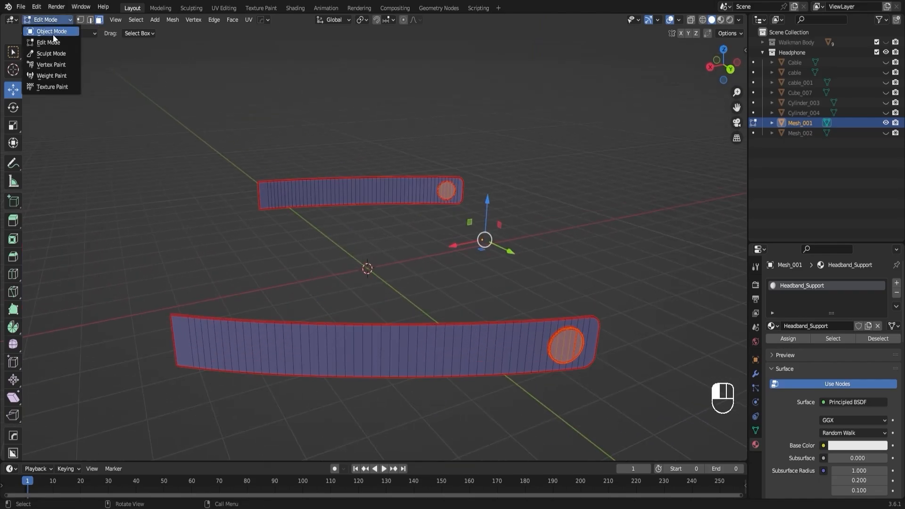
{"action": "left_click", "coordinate": [63, 65]}
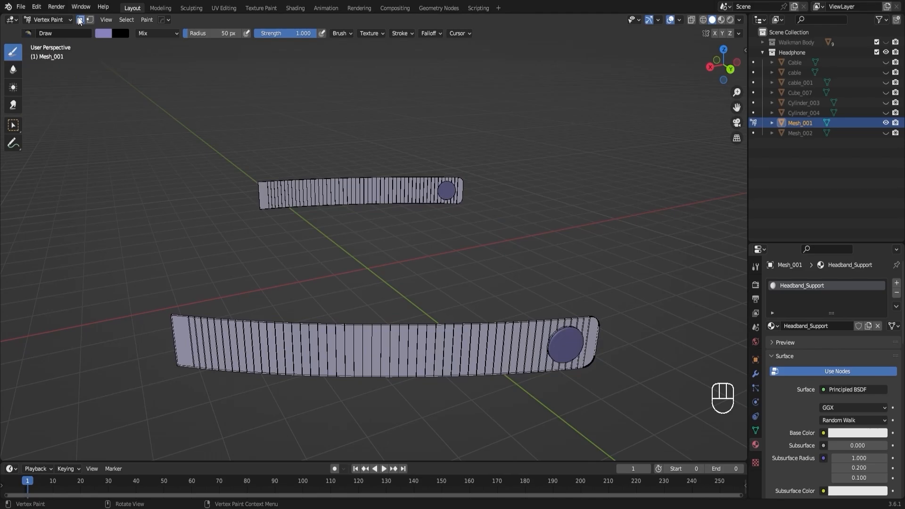
{"action": "left_click", "coordinate": [101, 33]}
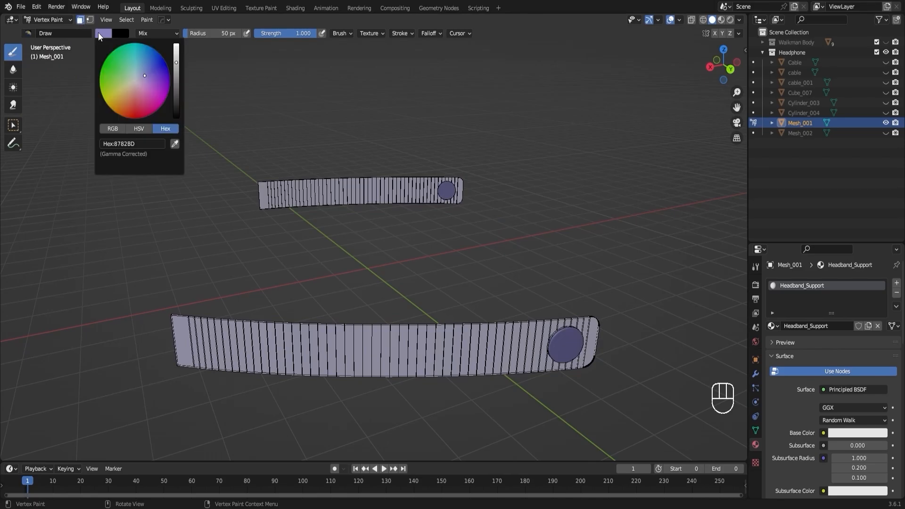
{"action": "left_click", "coordinate": [114, 81]}
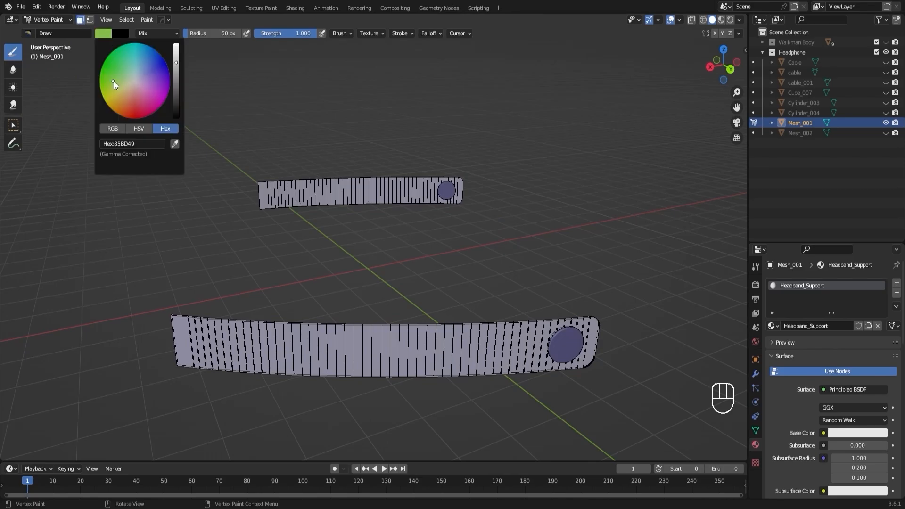
{"action": "left_click", "coordinate": [147, 19]}
{"action": "left_click", "coordinate": [163, 31]}
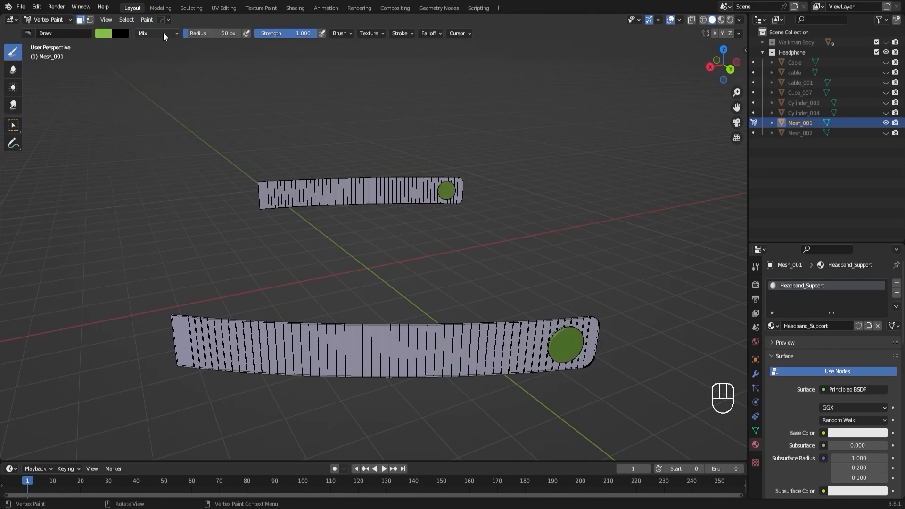
- Return to Object Mode, deselect Mesh_001, hide it and show Mesh_002
{"action": "left_click", "coordinate": [60, 19]}
{"action": "left_click", "coordinate": [56, 32]}
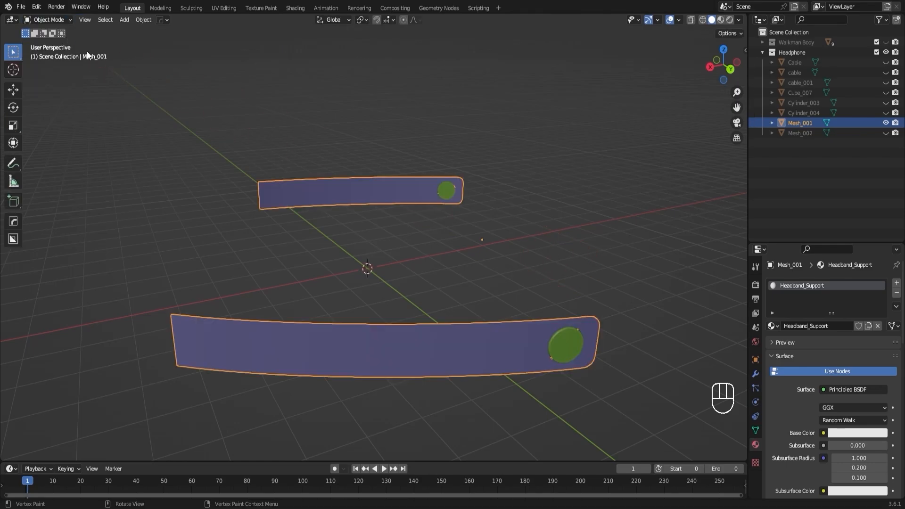
{"action": "left_click", "coordinate": [608, 307]}
{"action": "middle_click_drag", "start_coordinate": [430, 332], "coordinate": [612, 330]}
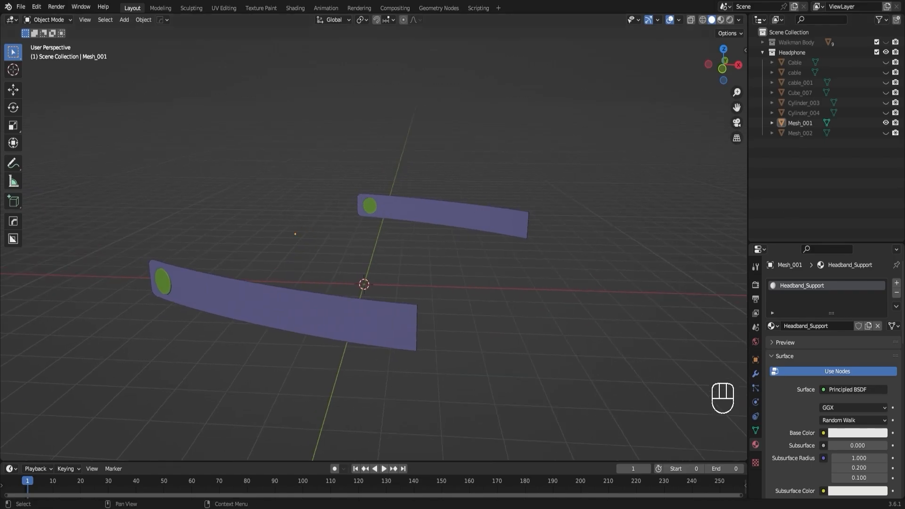
{"action": "left_click", "coordinate": [886, 123]}
{"action": "left_click", "coordinate": [885, 133]}
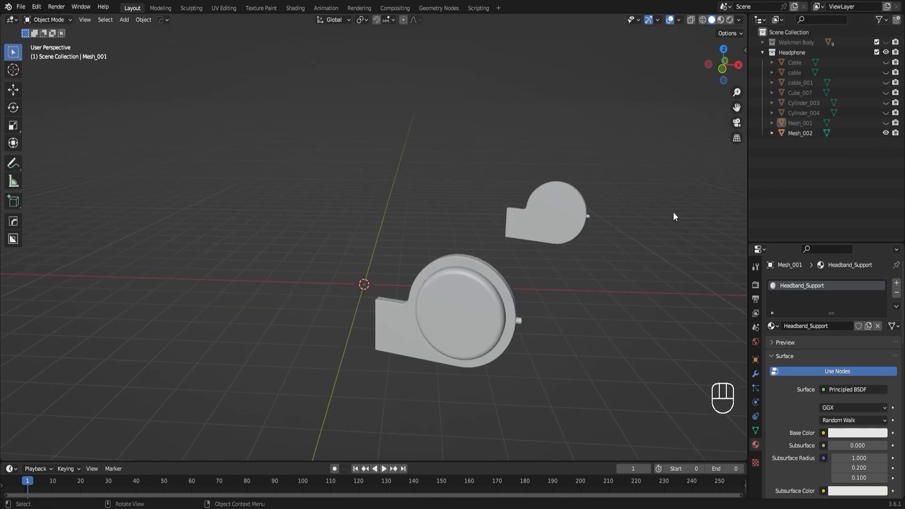
- Select the headphone housings, Mesh_002, and enter Edit Mode with all of their faces selected
{"action": "middle_click_drag", "start_coordinate": [673, 211], "coordinate": [619, 230]}
{"action": "scroll", "coordinate": [506, 311], "scroll_direction": "up", "scroll_amount": 2}
{"action": "middle_click_drag", "start_coordinate": [506, 309], "coordinate": [479, 343]}
{"action": "left_click", "coordinate": [474, 319]}
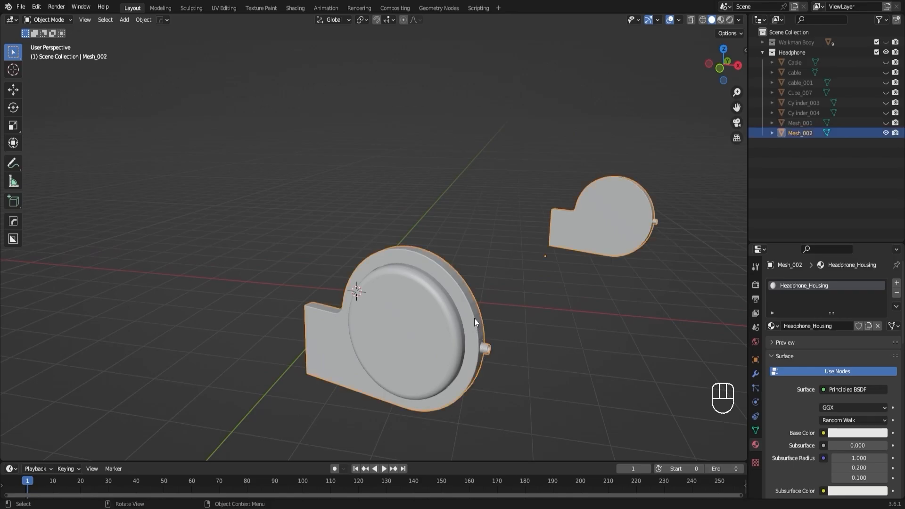
{"action": "middle_click_drag", "start_coordinate": [543, 319], "coordinate": [526, 313]}
{"action": "middle_click_drag", "start_coordinate": [463, 302], "coordinate": [492, 315]}
{"action": "middle_click_drag", "start_coordinate": [565, 311], "coordinate": [500, 283], "text": "shift"}
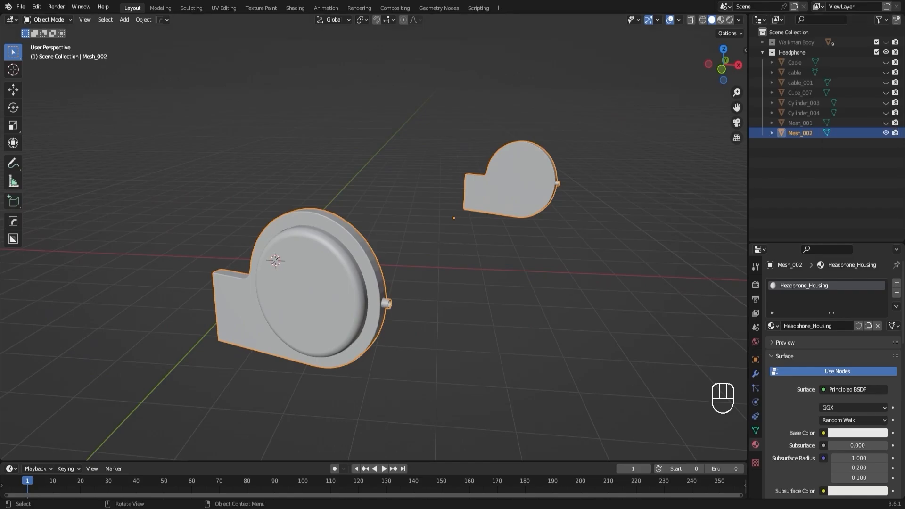
{"action": "left_click", "coordinate": [47, 20]}
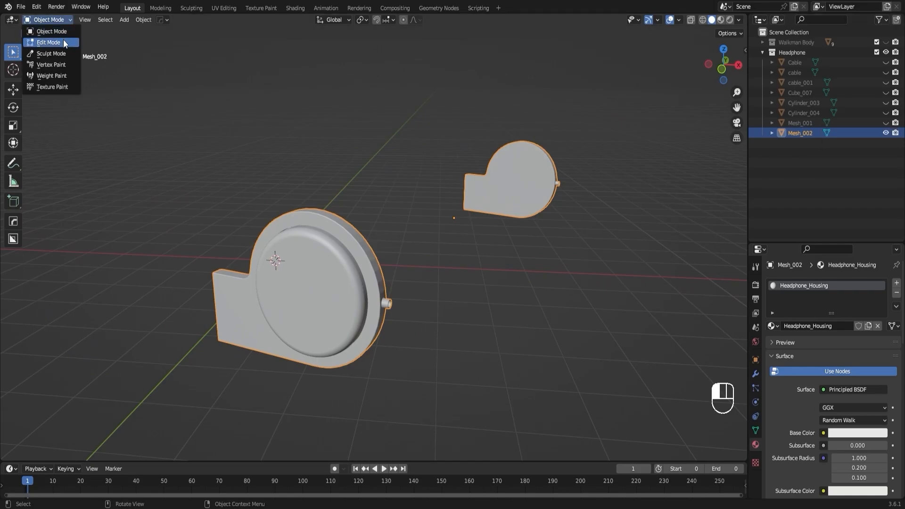
{"action": "left_click", "coordinate": [59, 42]}
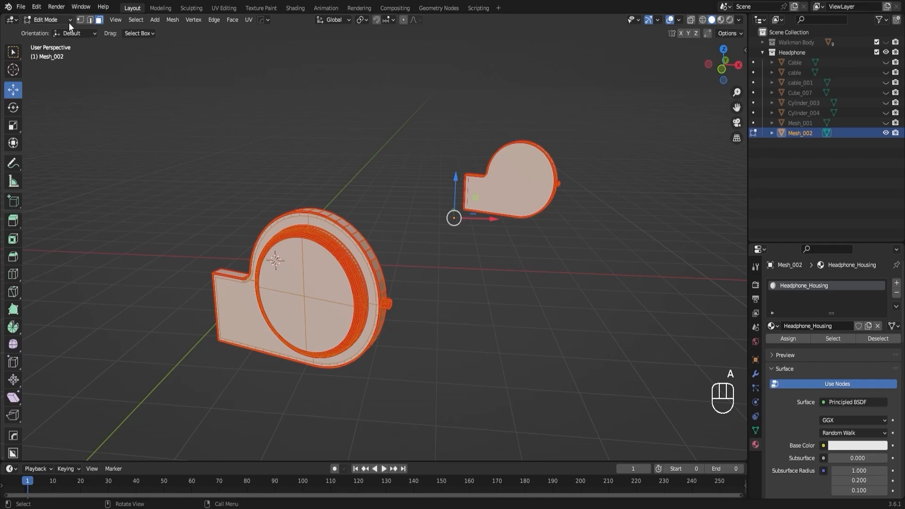
- In Vertex Paint mode, enable face selection masking, set the brush colour to orange and fill all of Mesh_002 with it
{"action": "left_click", "coordinate": [51, 19]}
{"action": "left_click", "coordinate": [59, 63]}
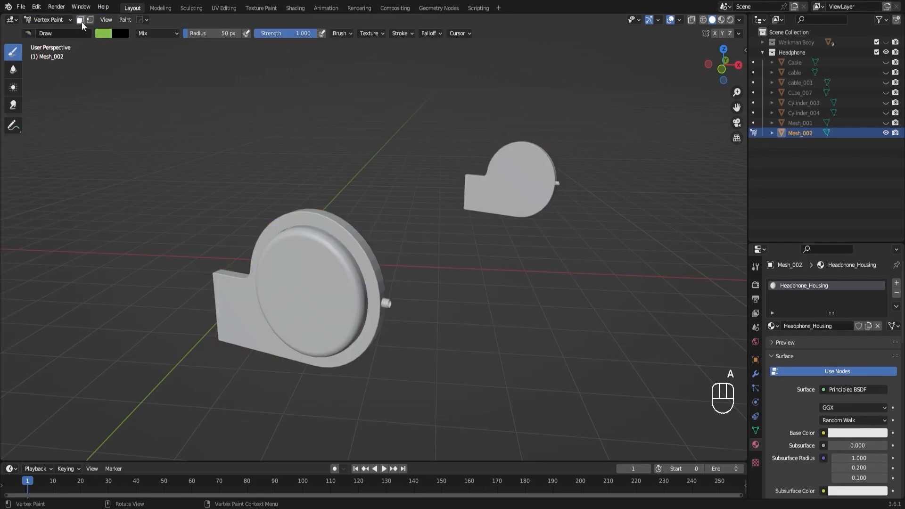
{"action": "left_click", "coordinate": [81, 20]}
{"action": "left_click", "coordinate": [102, 34]}
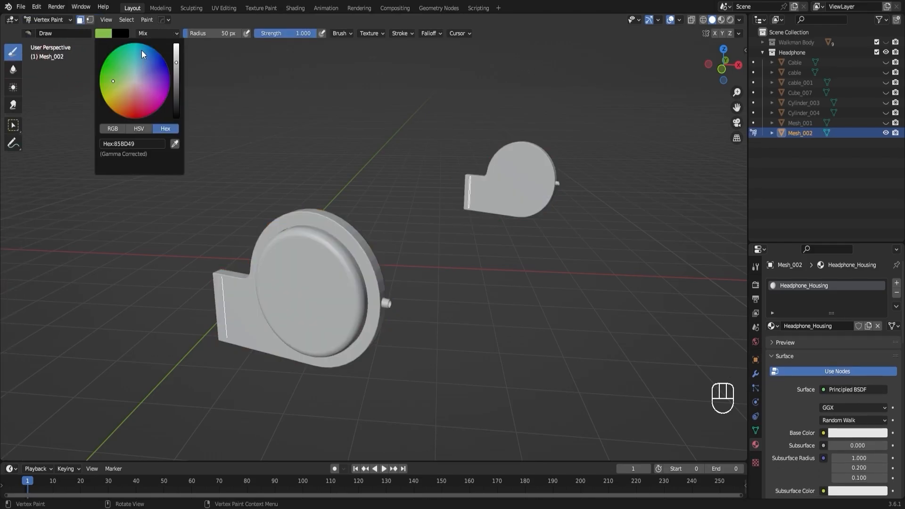
{"action": "left_click", "coordinate": [130, 117]}
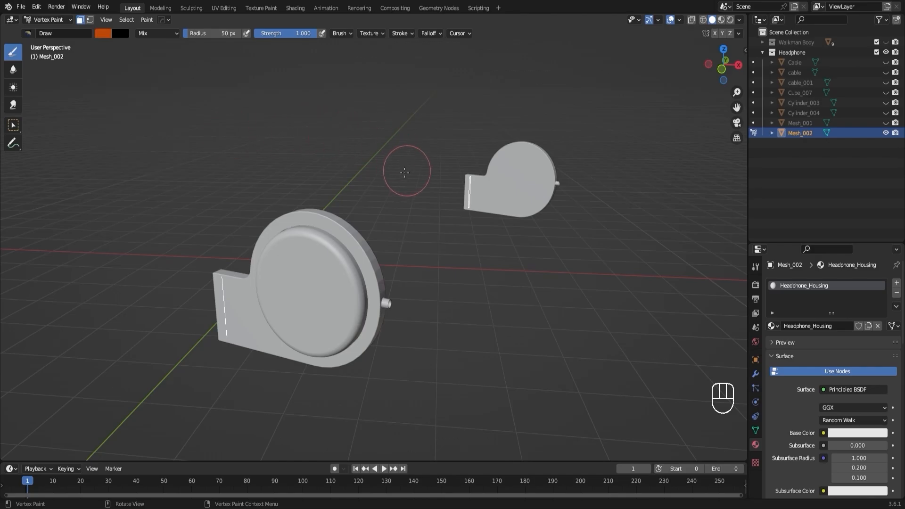
{"action": "left_click", "coordinate": [146, 20]}
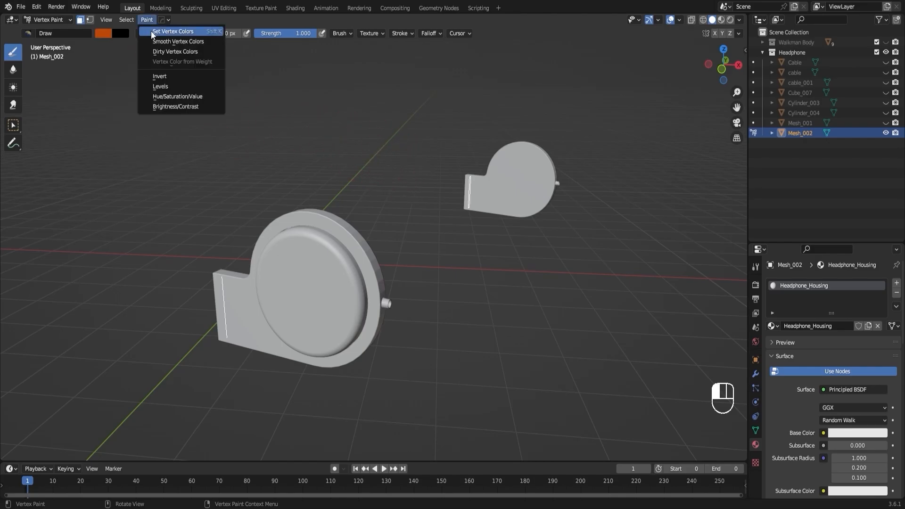
{"action": "left_click", "coordinate": [150, 30]}
- Enter Edit Mode with no faces selected and select the linked flat circular faces of the raised discs on both housings
{"action": "left_click", "coordinate": [61, 20]}
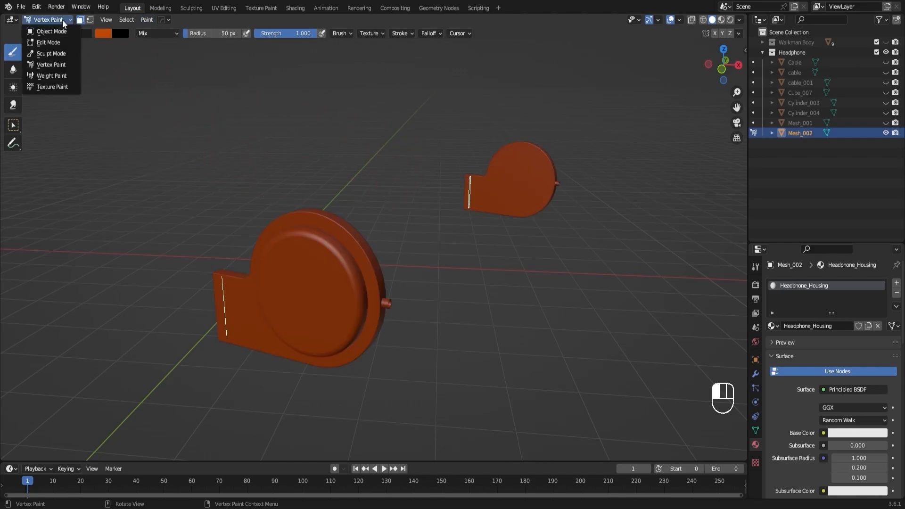
{"action": "left_click", "coordinate": [60, 42]}
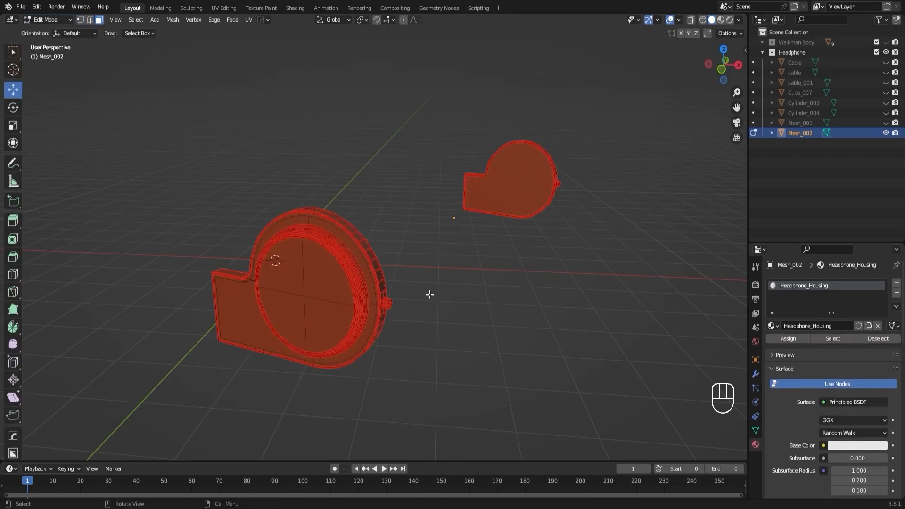
{"action": "middle_click_drag", "start_coordinate": [428, 295], "coordinate": [540, 303]}
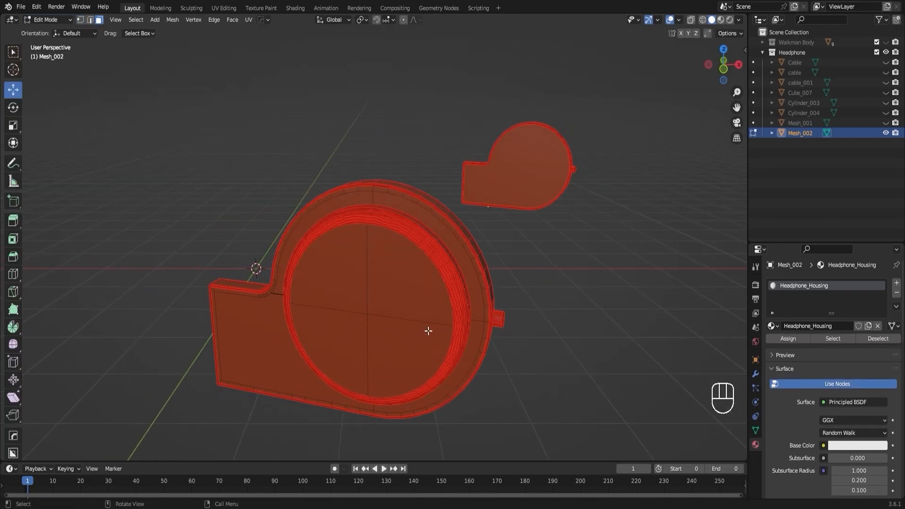
{"action": "key", "text": "l"}
{"action": "middle_click_drag", "start_coordinate": [599, 315], "coordinate": [317, 273]}
{"action": "key", "text": "l"}
{"action": "scroll", "coordinate": [348, 357], "scroll_direction": "up", "scroll_amount": 5}
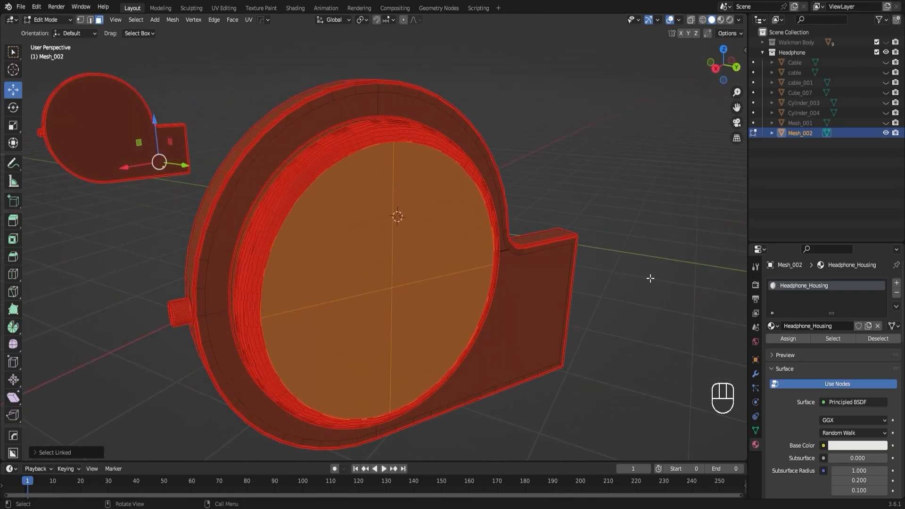
- Grow the selection repeatedly until it covers the rounded rims of the housings' raised discs
{"action": "key", "text": "ctrl+KP_Add"}
{"action": "key", "text": "ctrl+KP_Add"}
{"action": "key", "text": "ctrl+KP_Add"}
{"action": "key", "text": "ctrl+KP_Add"}
{"action": "key", "text": "ctrl+KP_Add"}
{"action": "key", "text": "ctrl+KP_Add"}
{"action": "key", "text": "ctrl+KP_Add"}
{"action": "key", "text": "ctrl+KP_Add"}
{"action": "key", "text": "ctrl+KP_Add"}
{"action": "key", "text": "ctrl+KP_Add"}
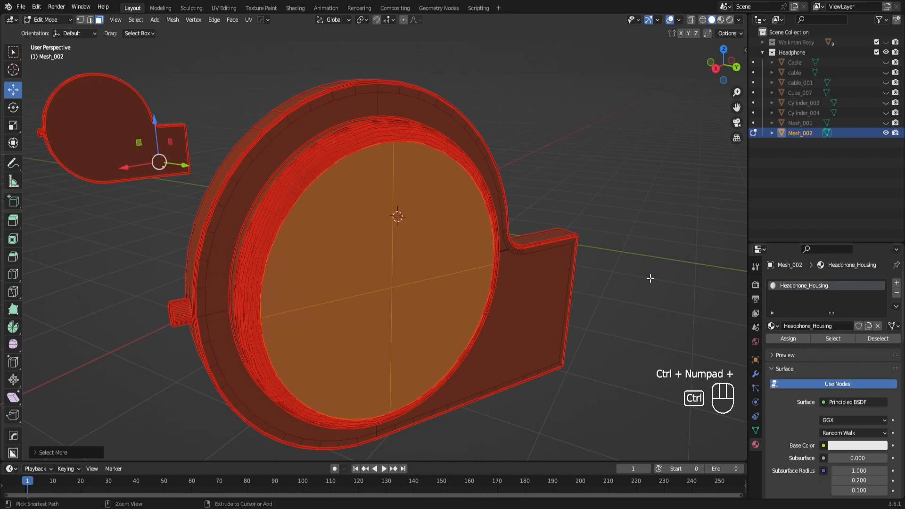
{"action": "key", "text": "ctrl+KP_Add"}
{"action": "key", "text": "ctrl+KP_Add"}
{"action": "key", "text": "ctrl+KP_Add"}
{"action": "key", "text": "ctrl+KP_Add"}
{"action": "key", "text": "ctrl+KP_Add"}
{"action": "key", "text": "ctrl+KP_Add"}
{"action": "key", "text": "ctrl+KP_Add"}
{"action": "key", "text": "ctrl+KP_Add"}
{"action": "key", "text": "ctrl+KP_Add"}
{"action": "key", "text": "ctrl+KP_Add"}
{"action": "key", "text": "ctrl+KP_Add"}
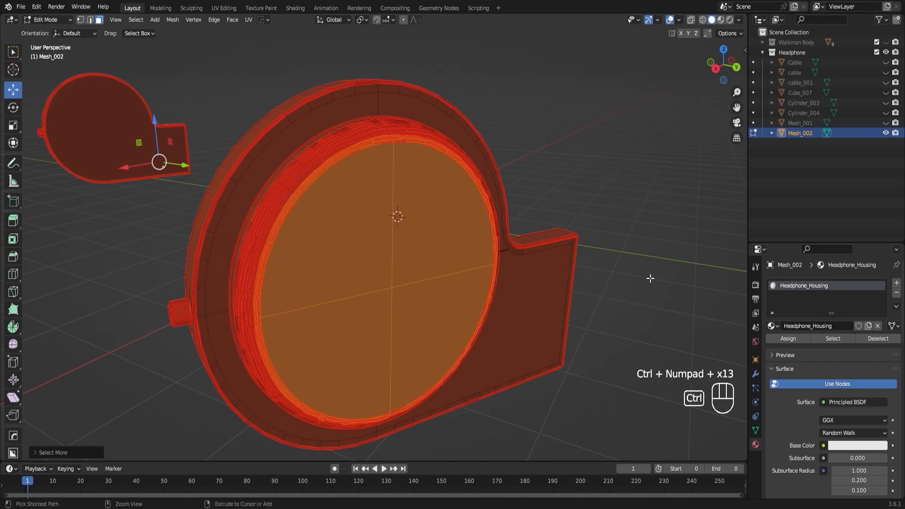
{"action": "key", "text": "ctrl+KP_Add"}
{"action": "key", "text": "ctrl+KP_Add"}
{"action": "key", "text": "ctrl+KP_Add"}
{"action": "key", "text": "ctrl+KP_Add"}
{"action": "key", "text": "ctrl+KP_Add"}
{"action": "key", "text": "ctrl+KP_Add"}
{"action": "key", "text": "ctrl+KP_Add"}
{"action": "key", "text": "ctrl+KP_Add"}
{"action": "key", "text": "ctrl+KP_Add"}
{"action": "key", "text": "ctrl+KP_Add"}
{"action": "key", "text": "ctrl+KP_Add"}
{"action": "key", "text": "ctrl+KP_Add"}
{"action": "key", "text": "ctrl+KP_Add"}
{"action": "key", "text": "ctrl+KP_Add"}
{"action": "key", "text": "ctrl+KP_Add"}
{"action": "key", "text": "ctrl+KP_Add"}
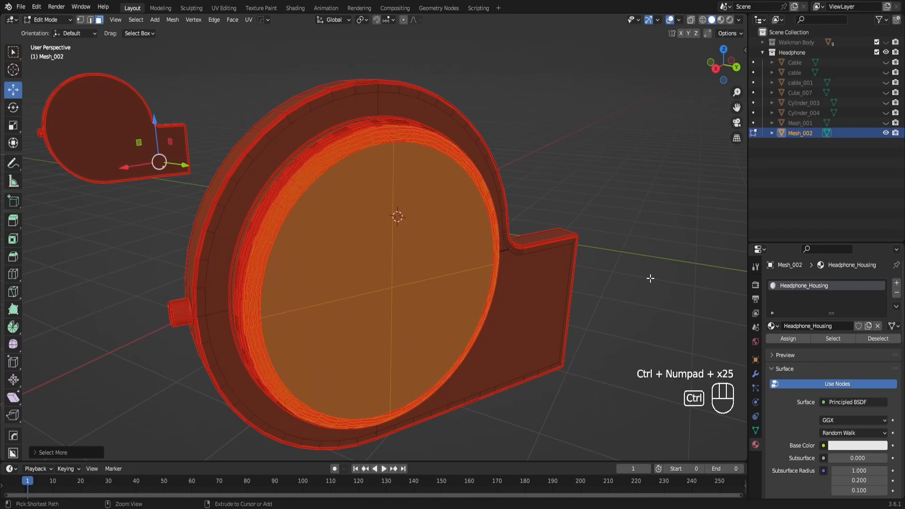
{"action": "key", "text": "ctrl+KP_Add"}
{"action": "key", "text": "ctrl+KP_Add"}
{"action": "key", "text": "ctrl+KP_Add"}
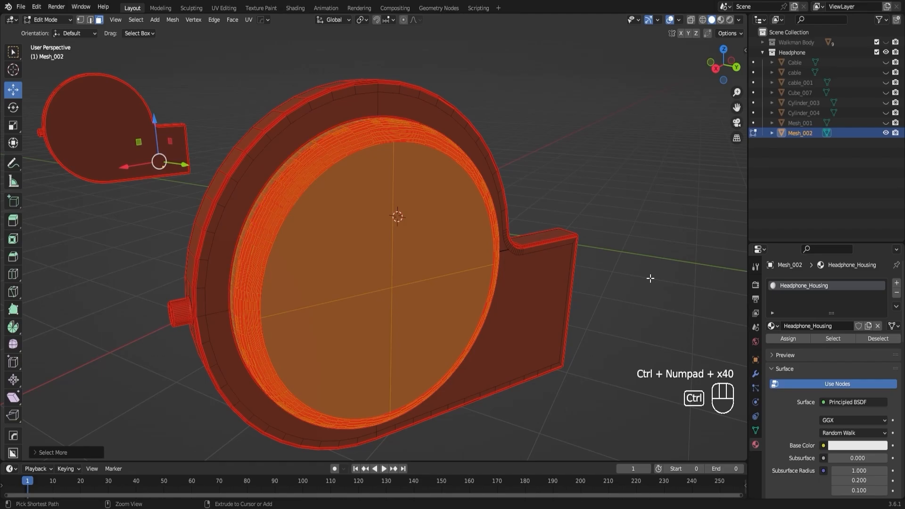
{"action": "key", "text": "ctrl+KP_Add"}
{"action": "key", "text": "ctrl+KP_Add"}
{"action": "key", "text": "ctrl+KP_Add"}
{"action": "key", "text": "ctrl+KP_Add"}
{"action": "key", "text": "ctrl+KP_Add"}
{"action": "key", "text": "ctrl+KP_Add"}
{"action": "key", "text": "ctrl+KP_Add"}
{"action": "key", "text": "ctrl+KP_Add"}
{"action": "key", "text": "ctrl+KP_Add"}
{"action": "key", "text": "ctrl+KP_Add"}
{"action": "key", "text": "ctrl+KP_Add"}
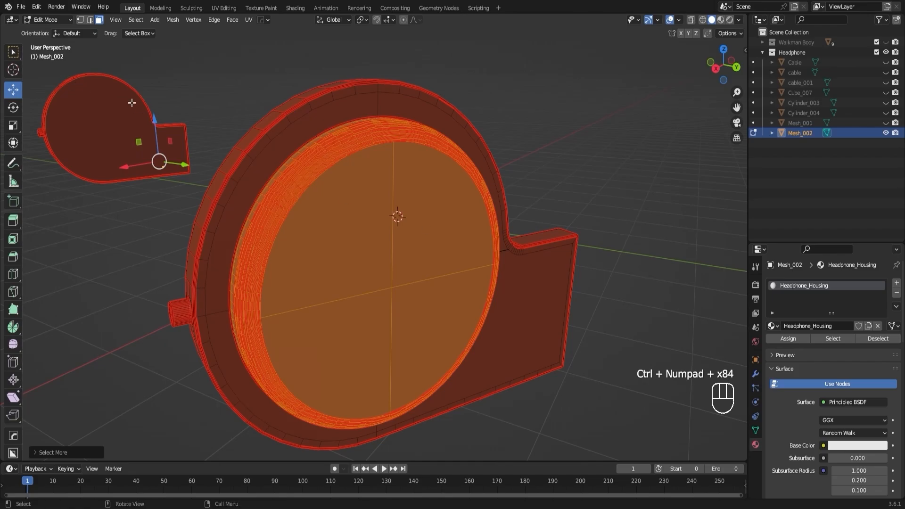
{"action": "left_click_drag", "start_coordinate": [156, 125], "coordinate": [148, 59]}
{"action": "key", "text": "ctrl+z"}
- Return to Vertex Paint mode, set the brush colour to yellow B7BD00 and fill the selected raised discs of Mesh_002 with it
{"action": "left_click", "coordinate": [58, 20]}
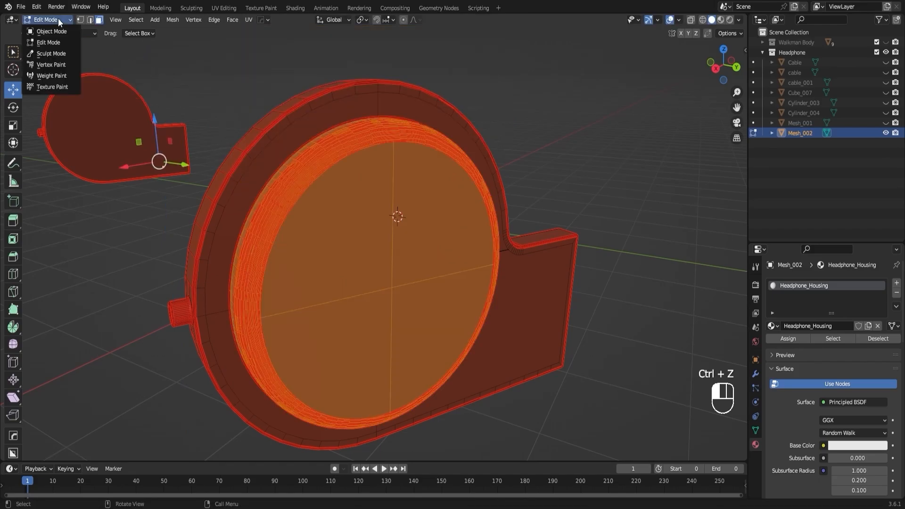
{"action": "left_click", "coordinate": [45, 66]}
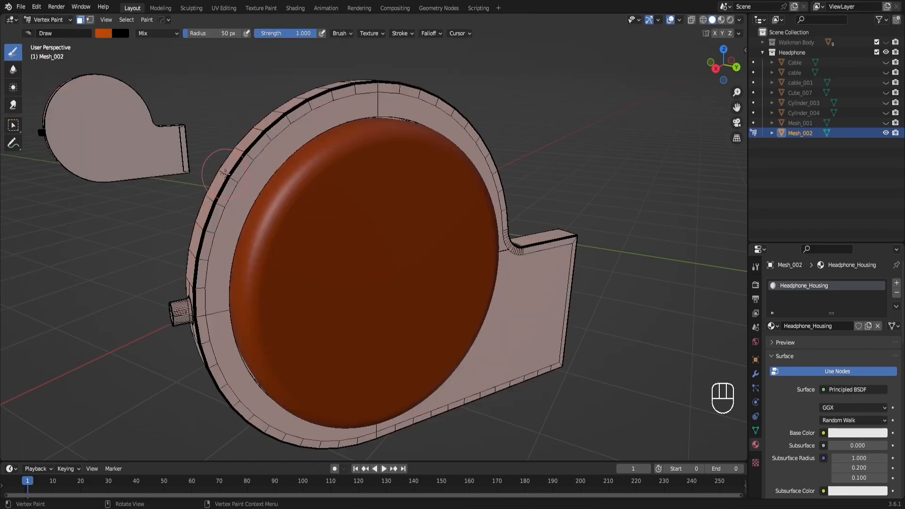
{"action": "middle_click_drag", "start_coordinate": [104, 93], "coordinate": [288, 157]}
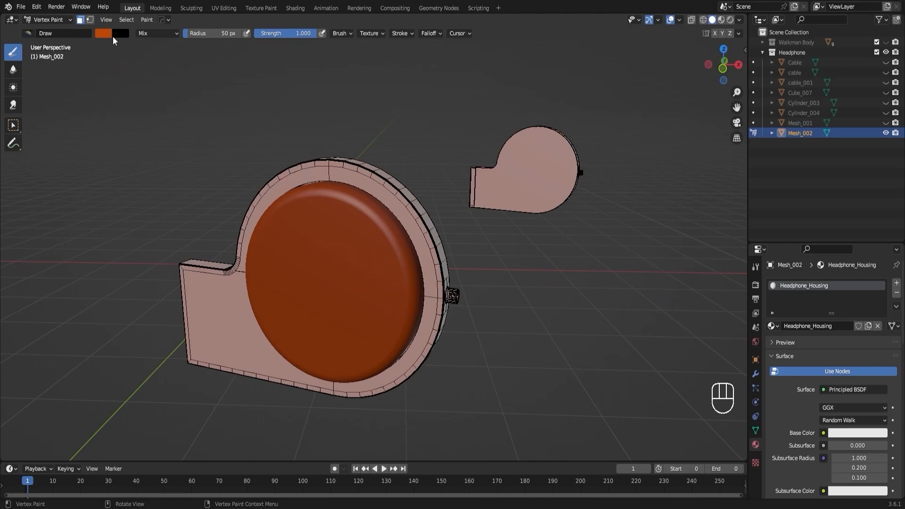
{"action": "left_click", "coordinate": [101, 33]}
{"action": "left_click_drag", "start_coordinate": [116, 103], "coordinate": [104, 99]}
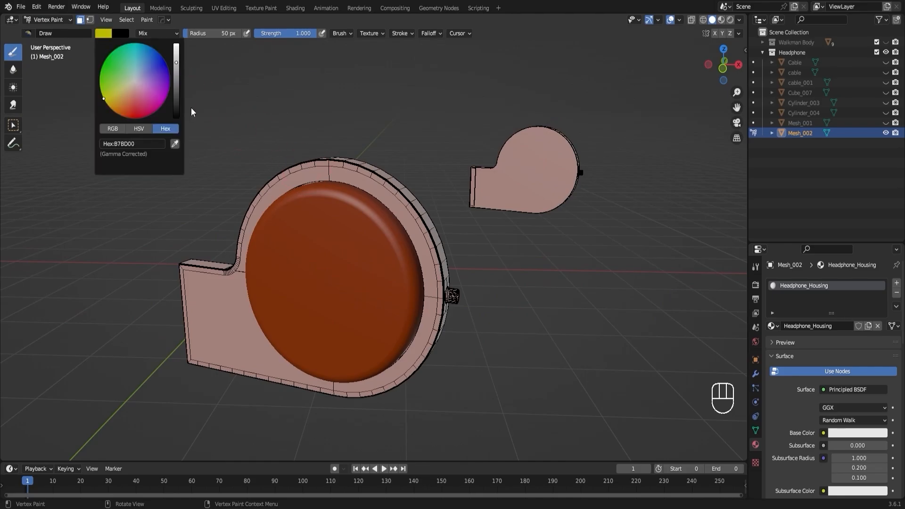
{"action": "left_click", "coordinate": [146, 19]}
{"action": "left_click", "coordinate": [162, 33]}
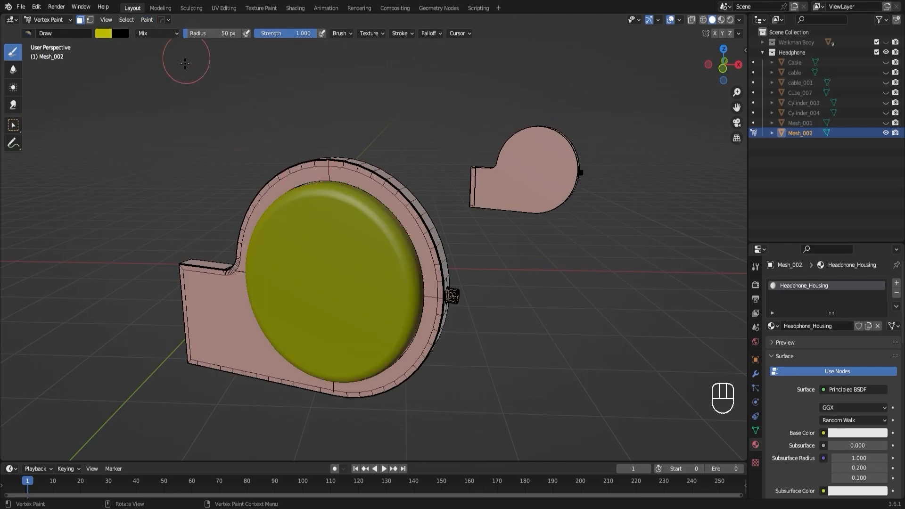
- Enter Edit Mode on Mesh_002 and select the linked end-ring faces of the cable connectors on both housings
{"action": "left_click", "coordinate": [48, 19]}
{"action": "left_click", "coordinate": [66, 41]}
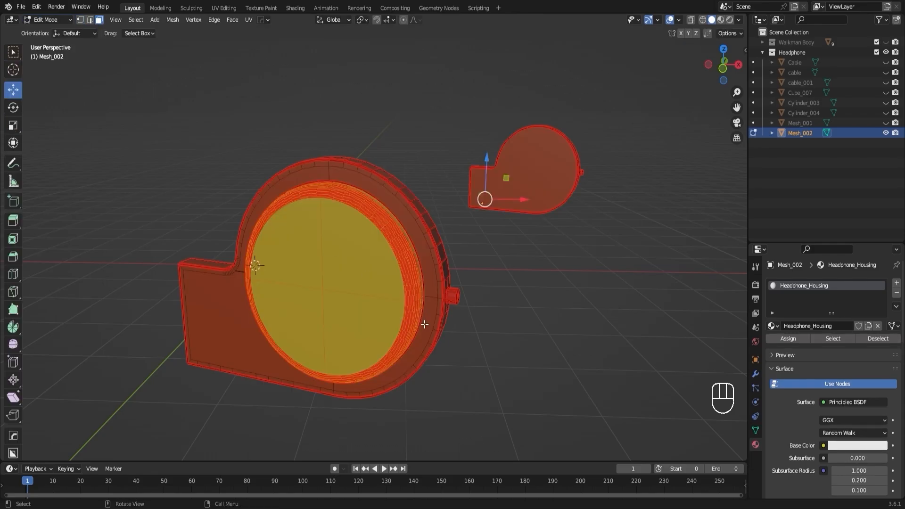
{"action": "scroll", "coordinate": [468, 312], "scroll_direction": "up", "scroll_amount": 8}
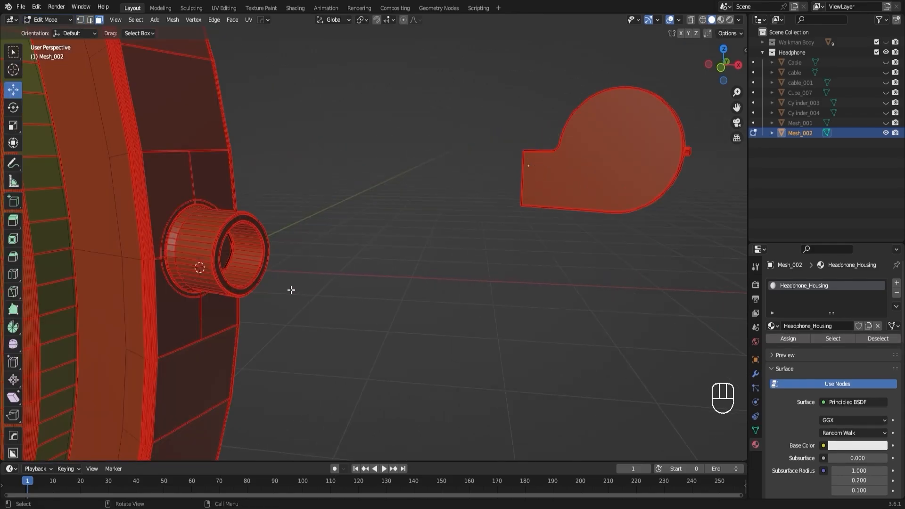
{"action": "key", "text": "l"}
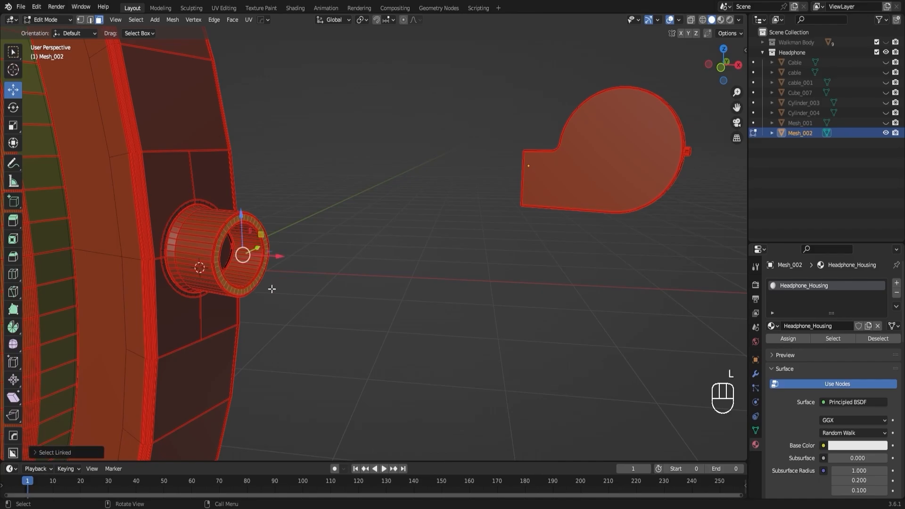
{"action": "middle_click_drag", "start_coordinate": [272, 288], "coordinate": [307, 278]}
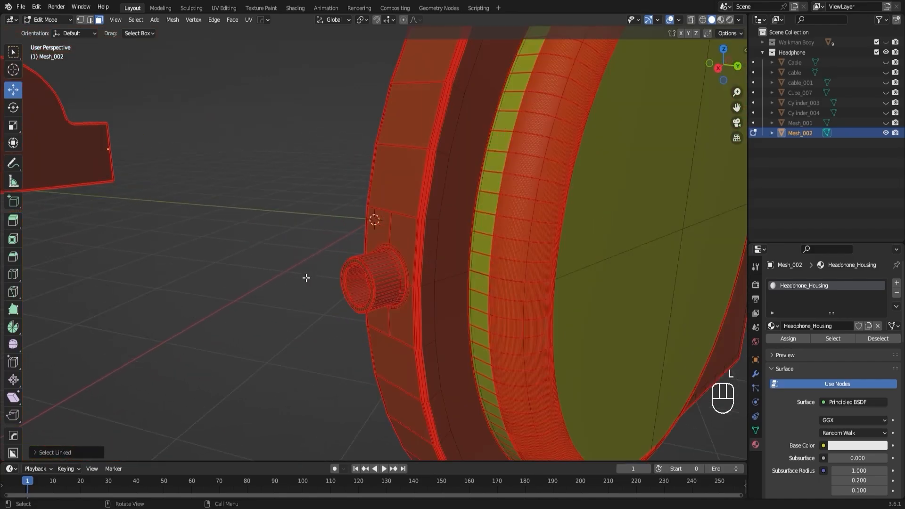
{"action": "scroll", "coordinate": [307, 278], "scroll_direction": "up", "scroll_amount": 4}
{"action": "scroll", "coordinate": [328, 294], "scroll_direction": "down", "scroll_amount": 1}
{"action": "scroll", "coordinate": [344, 299], "scroll_direction": "up", "scroll_amount": 1}
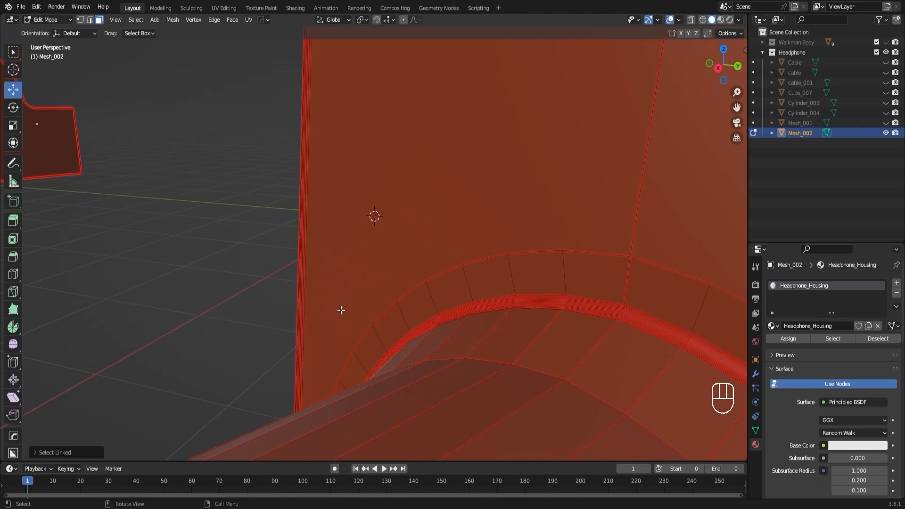
{"action": "middle_click_drag", "start_coordinate": [338, 283], "coordinate": [343, 275], "text": "shift"}
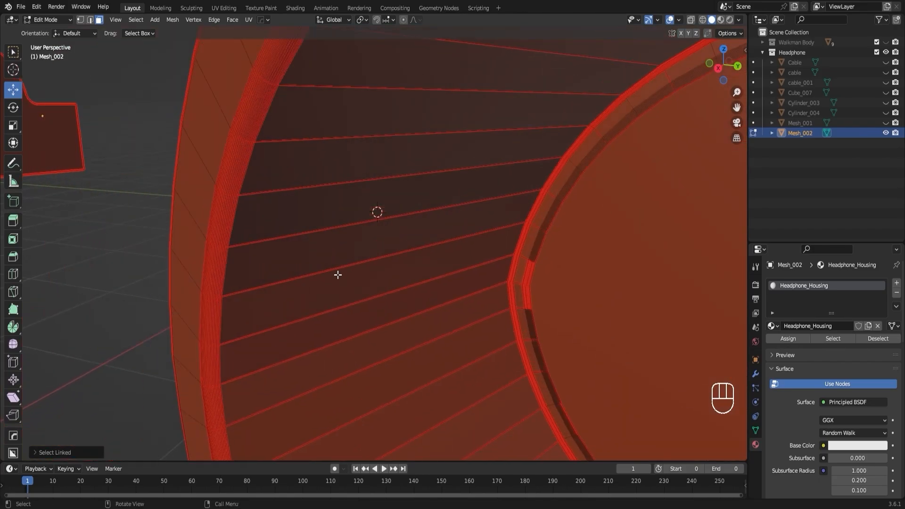
{"action": "key", "text": "l"}
{"action": "scroll", "coordinate": [203, 206], "scroll_direction": "down", "scroll_amount": 2}
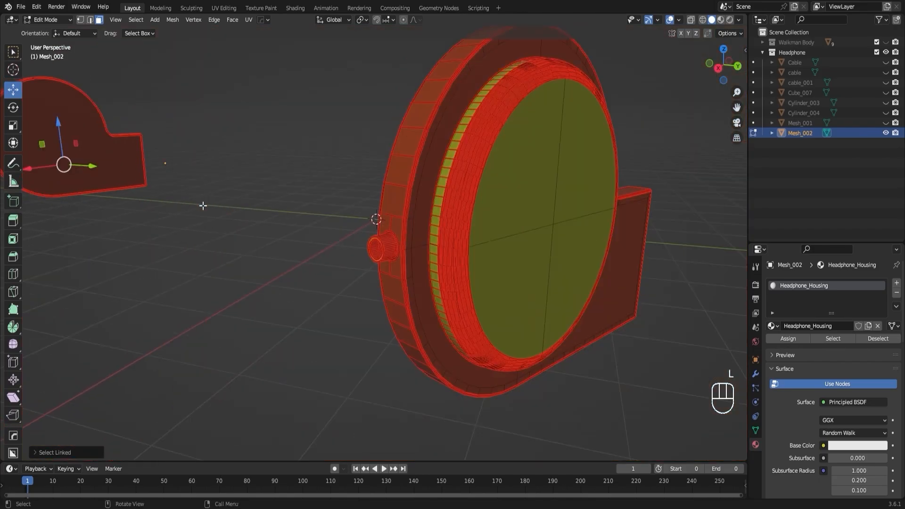
{"action": "scroll", "coordinate": [404, 289], "scroll_direction": "up", "scroll_amount": 4}
{"action": "scroll", "coordinate": [405, 295], "scroll_direction": "down", "scroll_amount": 3}
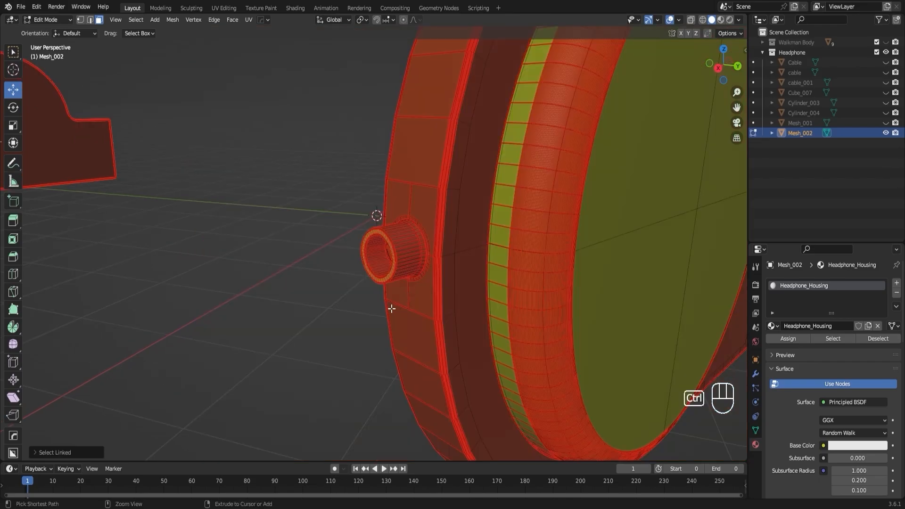
- Grow the selection over the full cable connectors, then shrink it until the surrounding housing wall is excluded
{"action": "key", "text": "ctrl+KP_Add"}
{"action": "key", "text": "ctrl+KP_Add"}
{"action": "key", "text": "ctrl+KP_Add"}
{"action": "key", "text": "ctrl+KP_Add"}
{"action": "key", "text": "ctrl+KP_Add"}
{"action": "key", "text": "ctrl+KP_Add"}
{"action": "key", "text": "ctrl+KP_Add"}
{"action": "key", "text": "ctrl+KP_Add"}
{"action": "key", "text": "ctrl+KP_Add"}
{"action": "key", "text": "ctrl+KP_Add"}
{"action": "key", "text": "ctrl+KP_Add"}
{"action": "key", "text": "ctrl+KP_Add"}
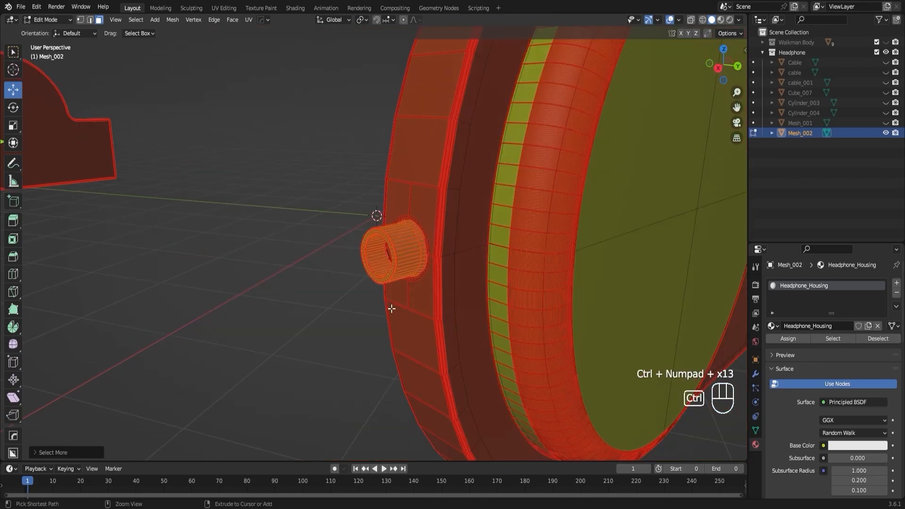
{"action": "key", "text": "ctrl+KP_Add"}
{"action": "key", "text": "ctrl+KP_Add"}
{"action": "key", "text": "ctrl+KP_Add"}
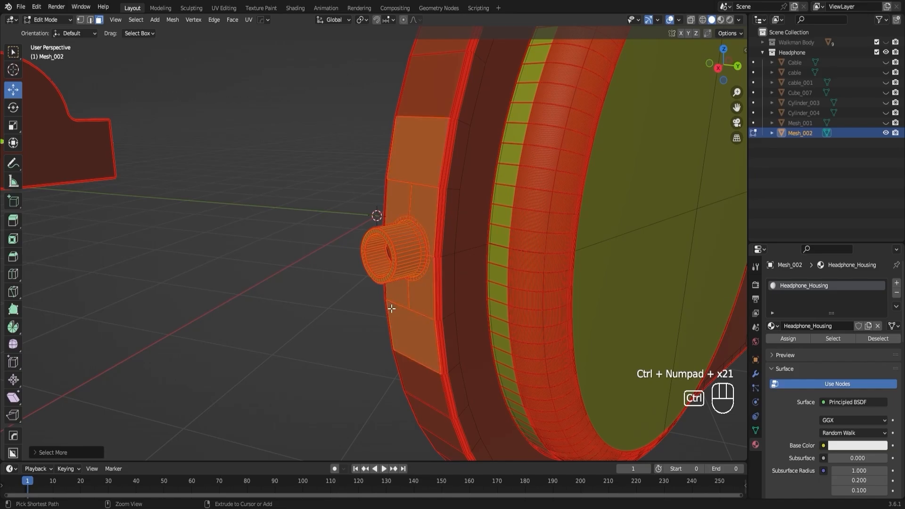
{"action": "key", "text": "ctrl+KP_Subtract"}
{"action": "key", "text": "ctrl+KP_Subtract"}
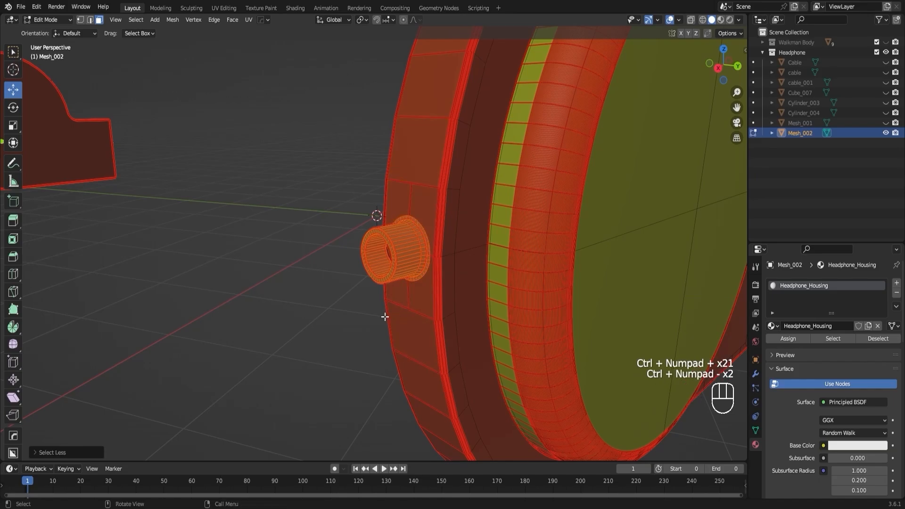
- Add one connector's linked inner faces to the selection, expand it, and deselect the housing wall faces around that connector
{"action": "scroll", "coordinate": [384, 317], "scroll_direction": "up", "scroll_amount": 3}
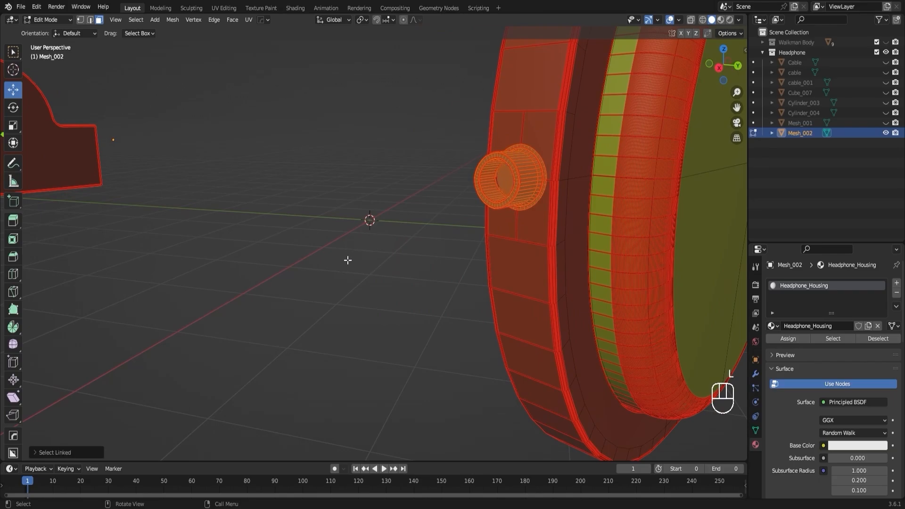
{"action": "key", "text": "ctrl+KP_Add"}
{"action": "key", "text": "ctrl+KP_Subtract"}
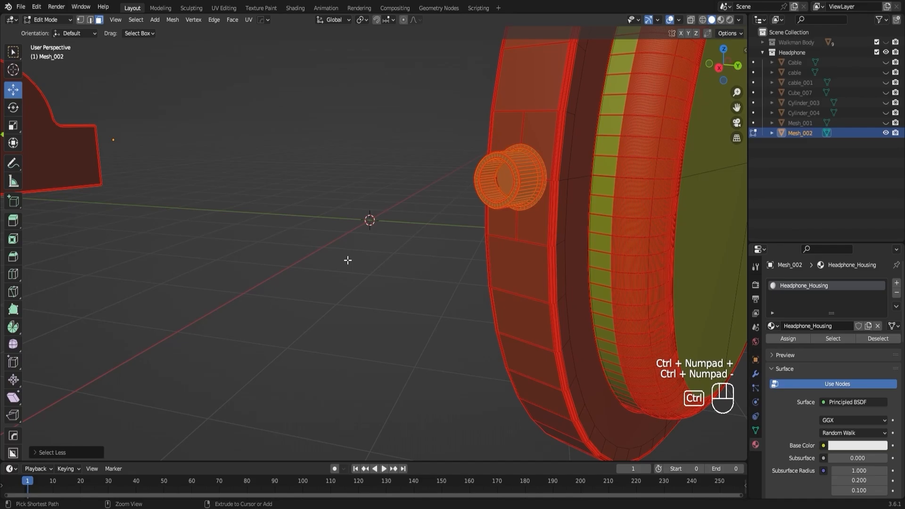
{"action": "key", "text": "ctrl+KP_Add"}
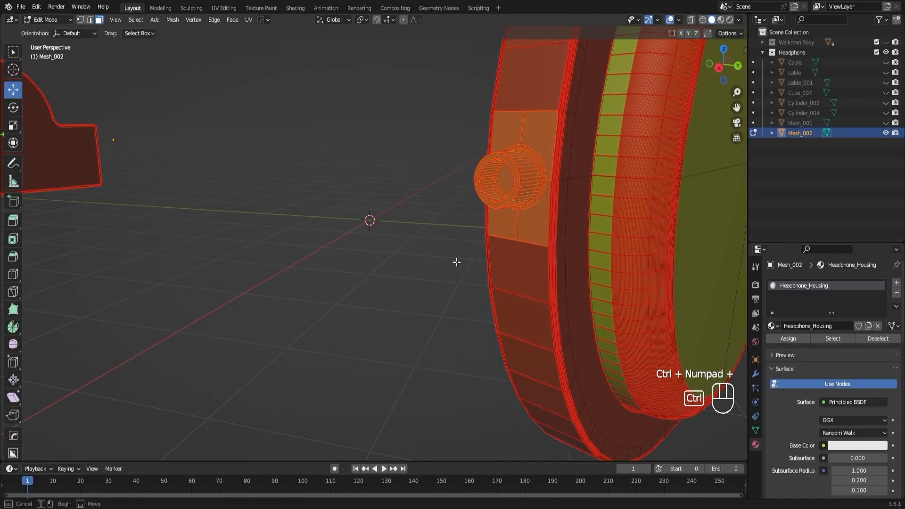
{"action": "left_click_drag", "start_coordinate": [453, 262], "coordinate": [551, 228], "text": "ctrl"}
{"action": "left_click_drag", "start_coordinate": [575, 98], "coordinate": [460, 123], "text": "ctrl"}
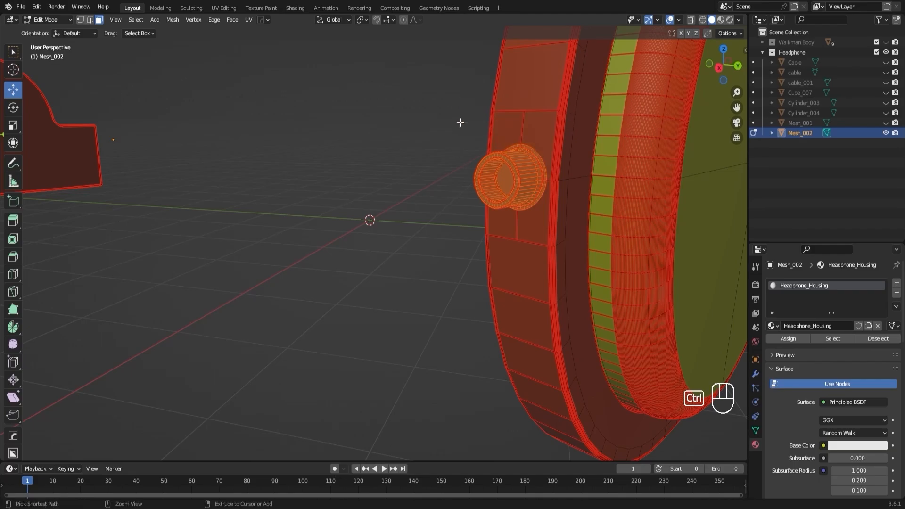
- Add the other connector's inner faces to the selection, expand it, and deselect the housing wall faces around it
{"action": "scroll", "coordinate": [386, 173], "scroll_direction": "down", "scroll_amount": 3}
{"action": "middle_click_drag", "start_coordinate": [307, 201], "coordinate": [407, 199]}
{"action": "scroll", "coordinate": [413, 200], "scroll_direction": "down", "scroll_amount": 3}
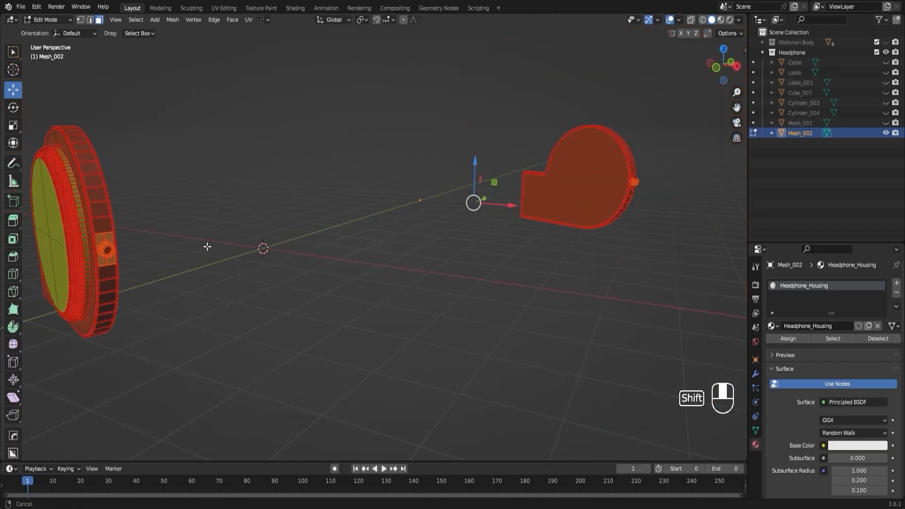
{"action": "middle_click_drag", "start_coordinate": [208, 247], "coordinate": [527, 220], "text": "shift"}
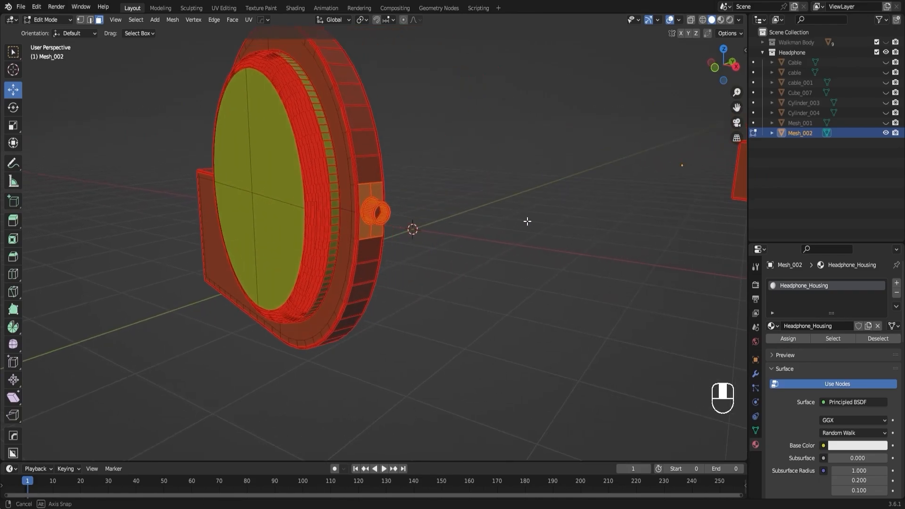
{"action": "scroll", "coordinate": [413, 201], "scroll_direction": "up", "scroll_amount": 2}
{"action": "middle_click_drag", "start_coordinate": [437, 208], "coordinate": [429, 209]}
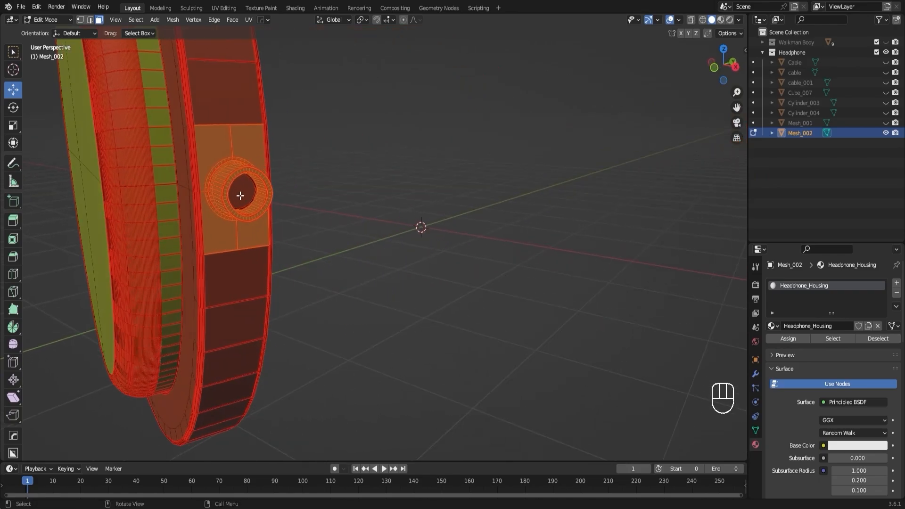
{"action": "key", "text": "l"}
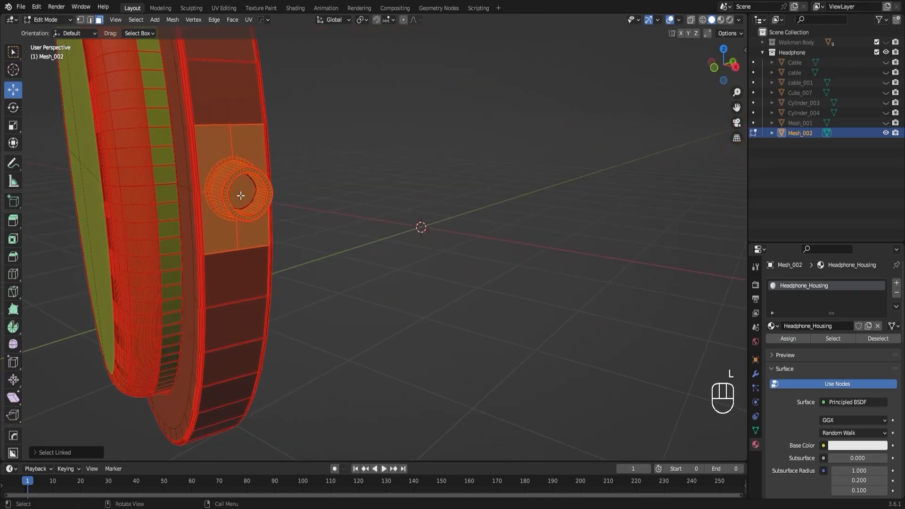
{"action": "key", "text": "ctrl+KP_Add"}
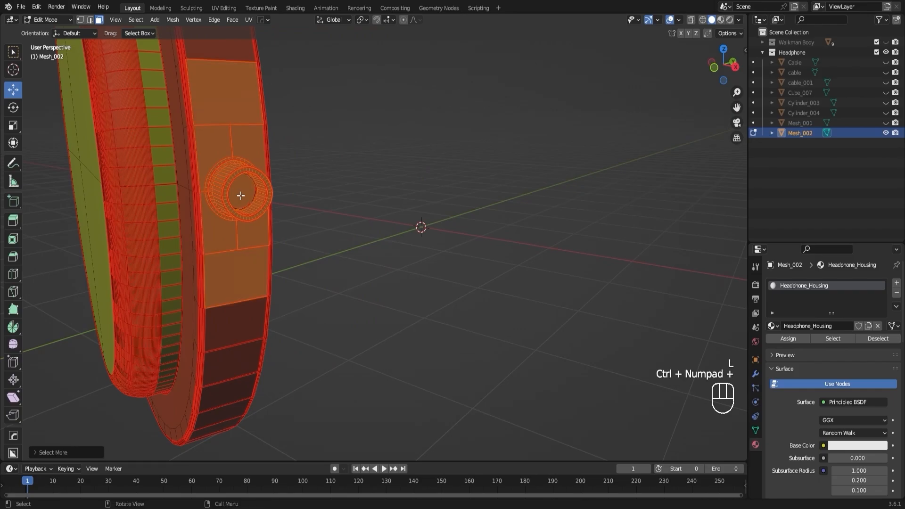
{"action": "left_click_drag", "start_coordinate": [328, 297], "coordinate": [182, 244], "text": "ctrl"}
{"action": "left_click_drag", "start_coordinate": [292, 114], "coordinate": [179, 137], "text": "ctrl"}
- Deselect the remaining wall faces around the opposite housing's connector so only the two connectors are selected
{"action": "middle_click_drag", "start_coordinate": [487, 182], "coordinate": [407, 182]}
{"action": "scroll", "coordinate": [408, 182], "scroll_direction": "down", "scroll_amount": 2}
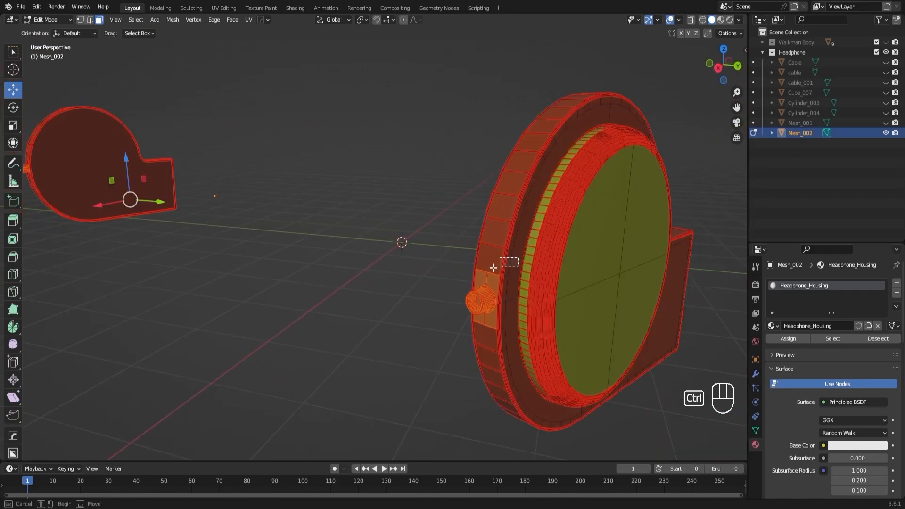
{"action": "left_click_drag", "start_coordinate": [466, 272], "coordinate": [465, 273], "text": "ctrl"}
{"action": "left_click_drag", "start_coordinate": [507, 345], "coordinate": [467, 322], "text": "ctrl"}
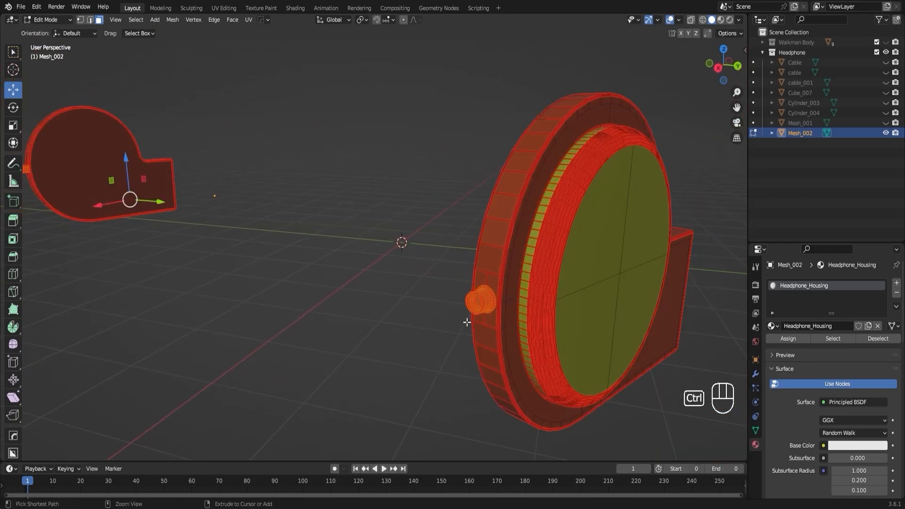
{"action": "middle_click_drag", "start_coordinate": [402, 338], "coordinate": [471, 339]}
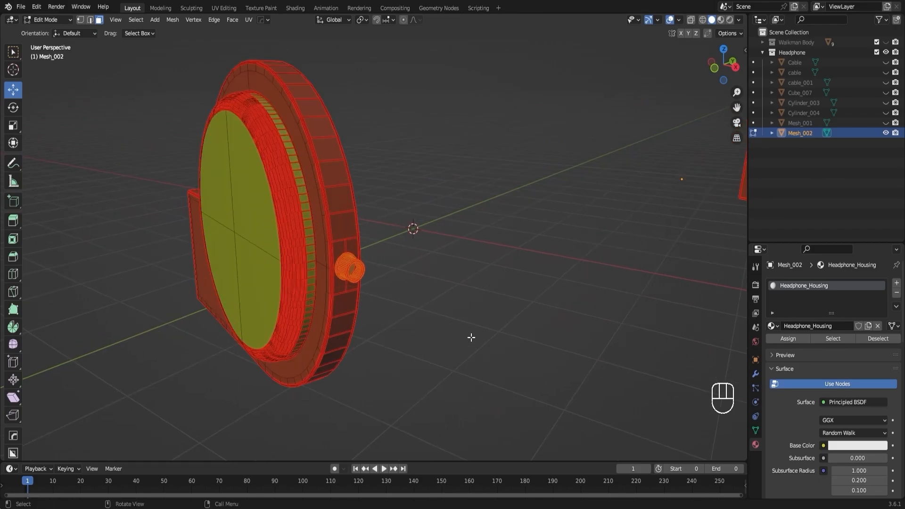
{"action": "scroll", "coordinate": [472, 338], "scroll_direction": "up", "scroll_amount": 4}
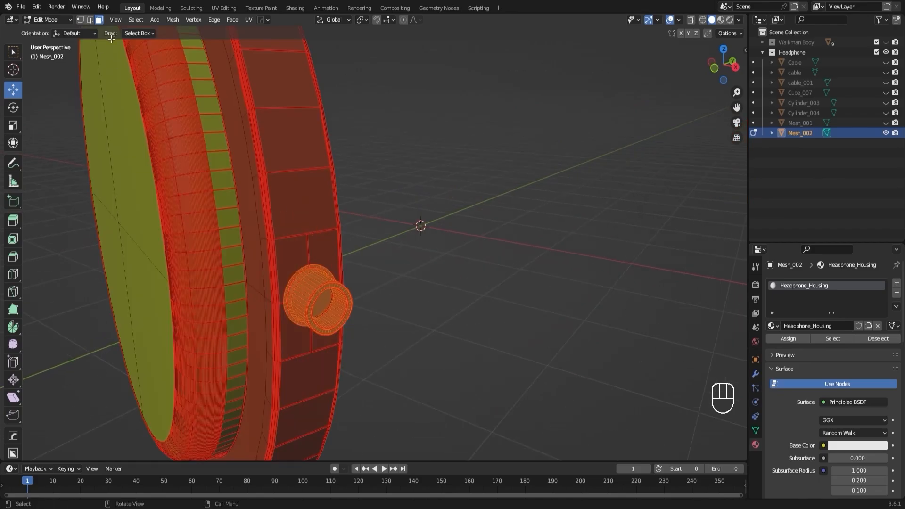
- Return to Vertex Paint mode, set the brush colour to black and fill the selected cable connectors with it
{"action": "left_click", "coordinate": [49, 20]}
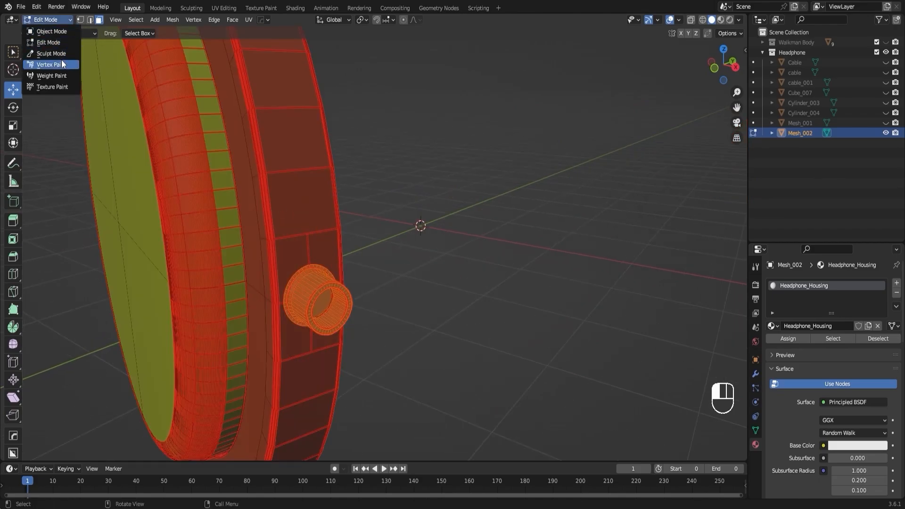
{"action": "left_click", "coordinate": [47, 64]}
{"action": "left_click", "coordinate": [106, 32]}
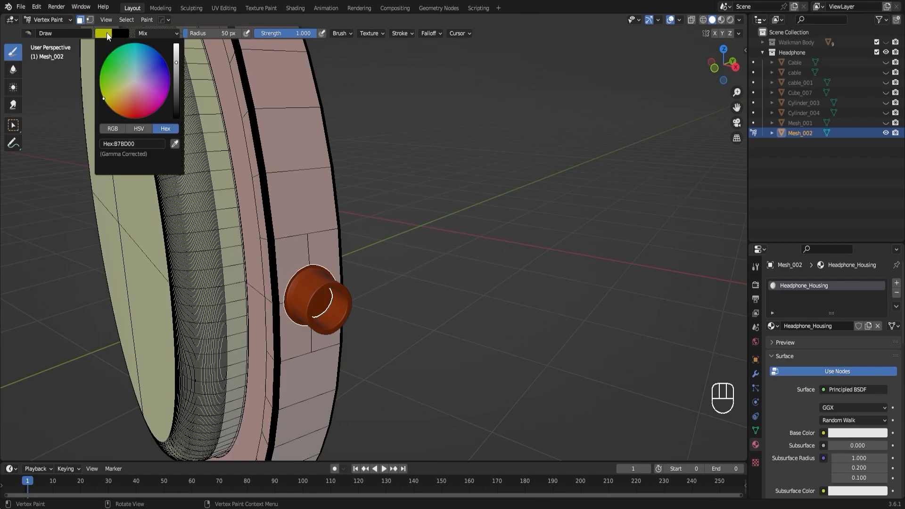
{"action": "left_click_drag", "start_coordinate": [181, 52], "coordinate": [181, 123]}
{"action": "left_click", "coordinate": [147, 20]}
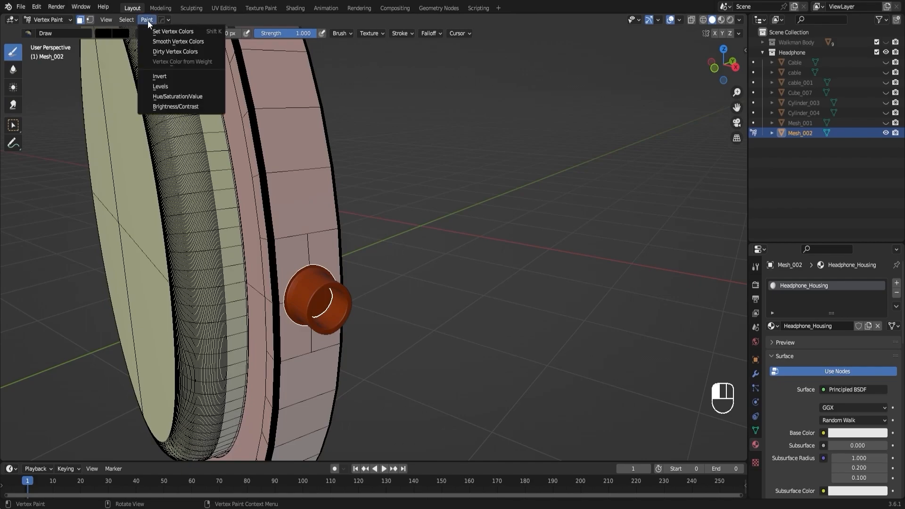
{"action": "left_click", "coordinate": [165, 32]}
- Return to Object Mode, check the painted housings from several angles and select Mesh_002
{"action": "left_click", "coordinate": [60, 19]}
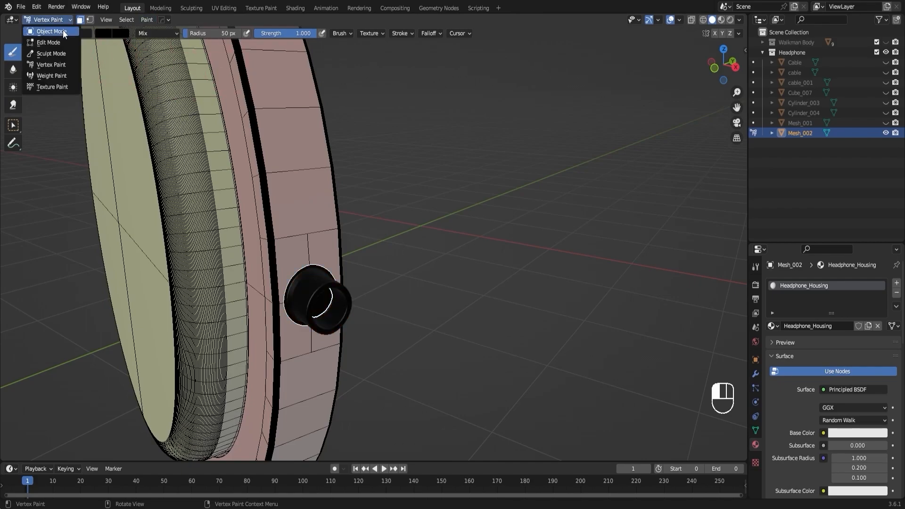
{"action": "left_click", "coordinate": [64, 30]}
{"action": "left_click", "coordinate": [431, 182]}
{"action": "scroll", "coordinate": [366, 253], "scroll_direction": "down", "scroll_amount": 5}
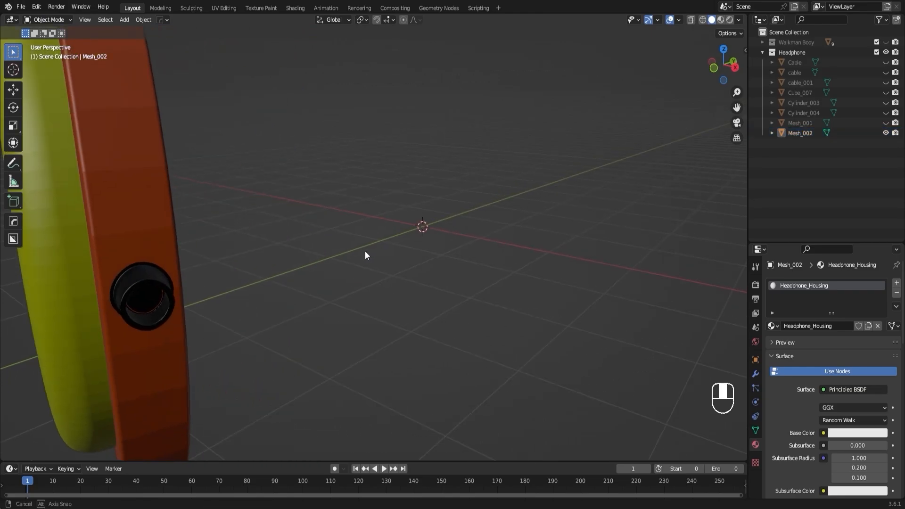
{"action": "middle_click_drag", "start_coordinate": [365, 252], "coordinate": [554, 239]}
{"action": "scroll", "coordinate": [460, 275], "scroll_direction": "up", "scroll_amount": 5}
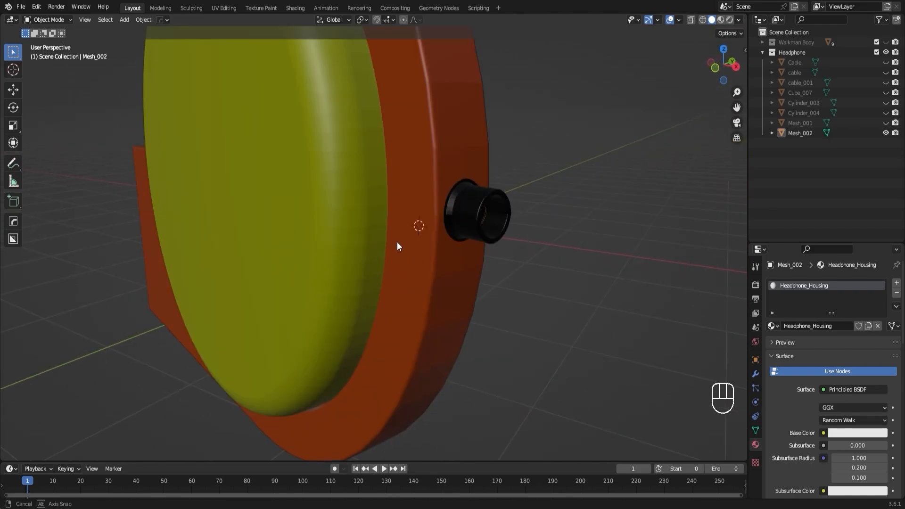
{"action": "middle_click_drag", "start_coordinate": [397, 242], "coordinate": [396, 244]}
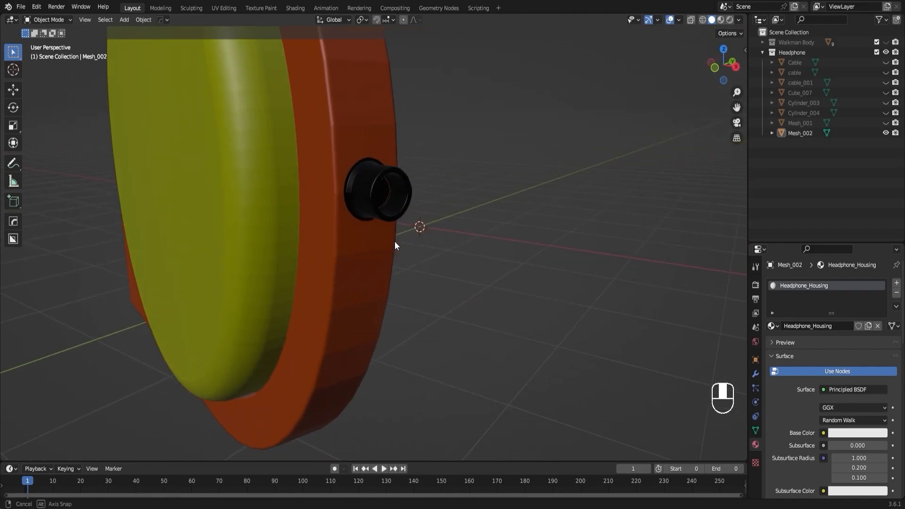
{"action": "left_click", "coordinate": [382, 200]}
{"action": "scroll", "coordinate": [463, 216], "scroll_direction": "down", "scroll_amount": 5}
{"action": "middle_click_drag", "start_coordinate": [473, 205], "coordinate": [461, 218]}
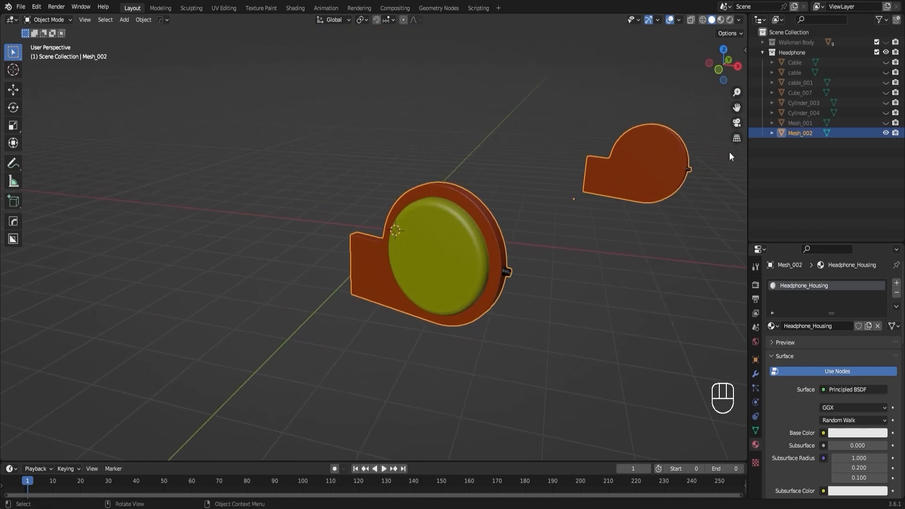
- Unhide all the headphone parts and the Walkman Body collection, and collapse the Headphone collection in the Outliner
{"action": "left_click", "coordinate": [886, 123]}
{"action": "left_click", "coordinate": [885, 114]}
{"action": "left_click", "coordinate": [885, 103]}
{"action": "left_click", "coordinate": [885, 93]}
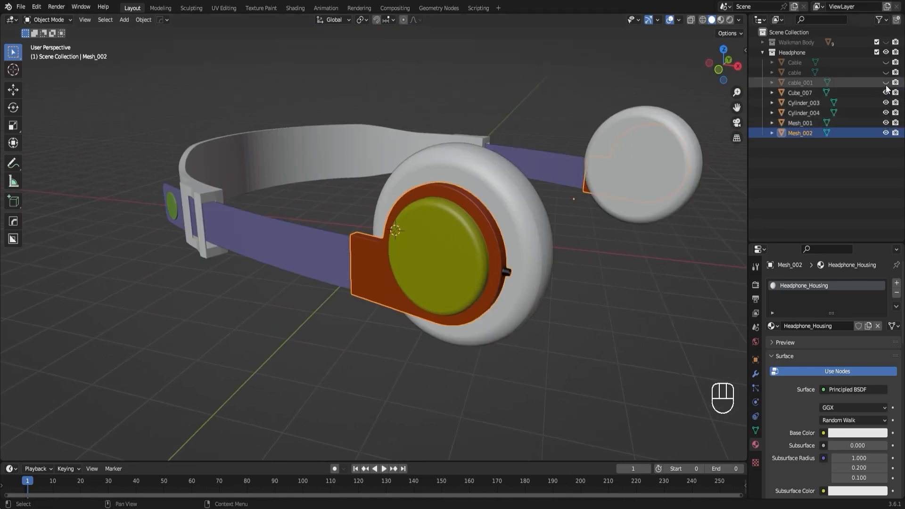
{"action": "left_click", "coordinate": [886, 83]}
{"action": "left_click", "coordinate": [886, 72]}
{"action": "left_click", "coordinate": [886, 62]}
{"action": "left_click", "coordinate": [885, 42]}
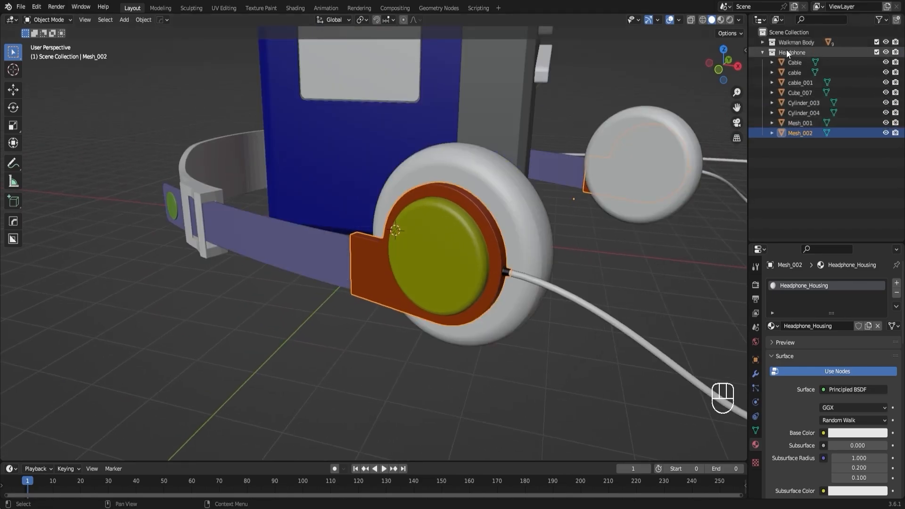
{"action": "left_click", "coordinate": [762, 53]}
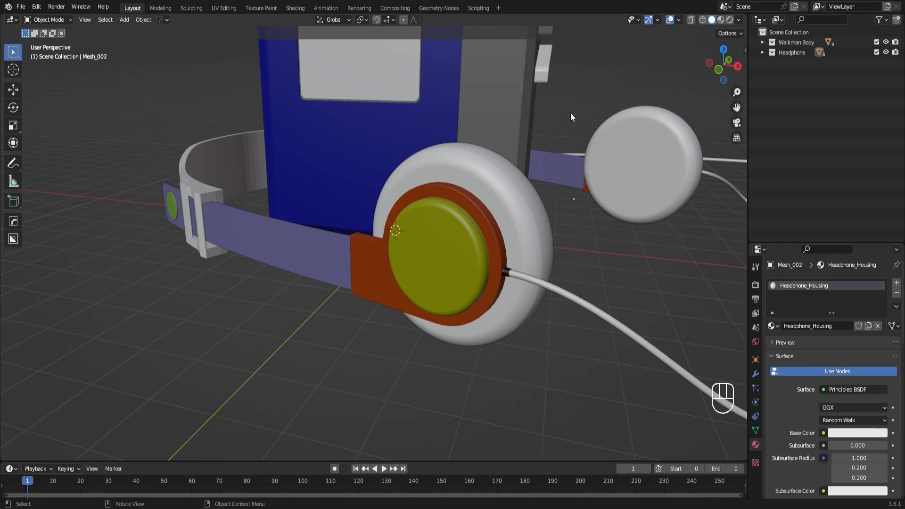
- Select and frame all objects, and examine the painted Walkman, headphones and cable from several sides and distances
{"action": "key", "text": "a"}
{"action": "key", "text": "KP_Decimal"}
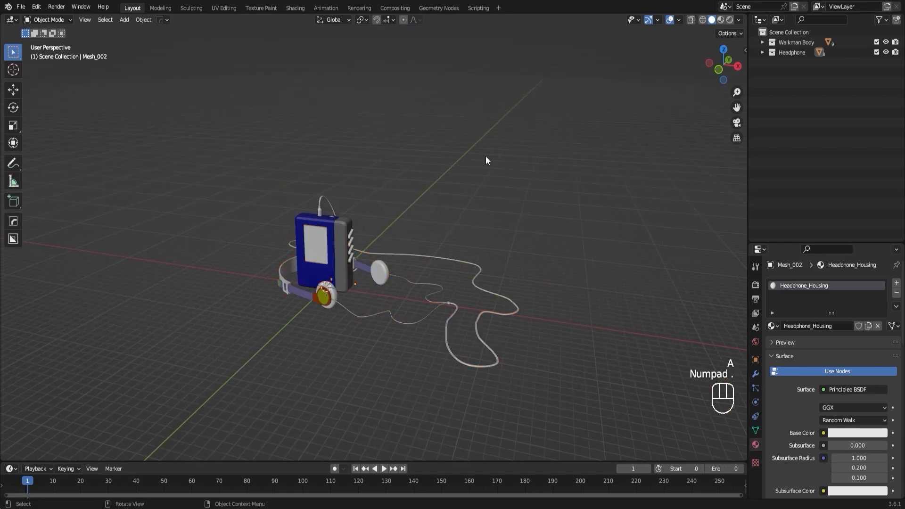
{"action": "middle_click_drag", "start_coordinate": [335, 377], "coordinate": [289, 347]}
{"action": "scroll", "coordinate": [423, 338], "scroll_direction": "up", "scroll_amount": 5}
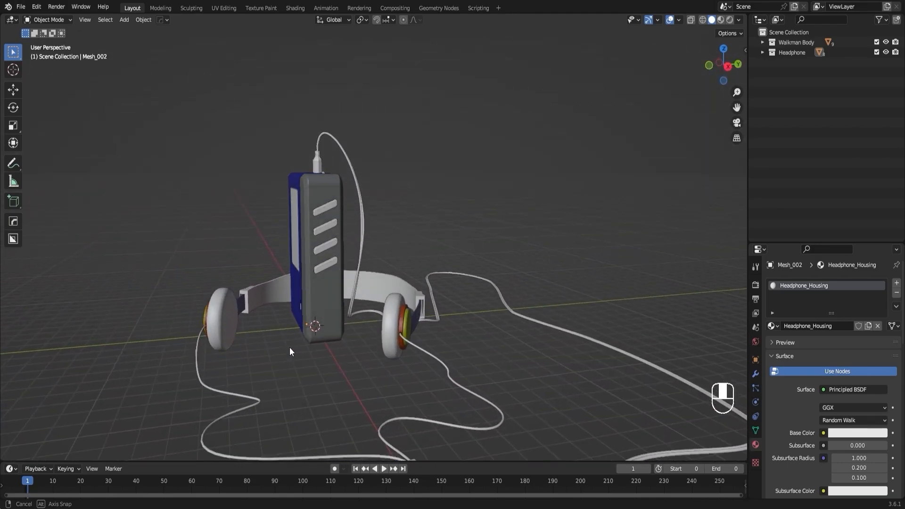
{"action": "scroll", "coordinate": [289, 347], "scroll_direction": "up", "scroll_amount": 10}
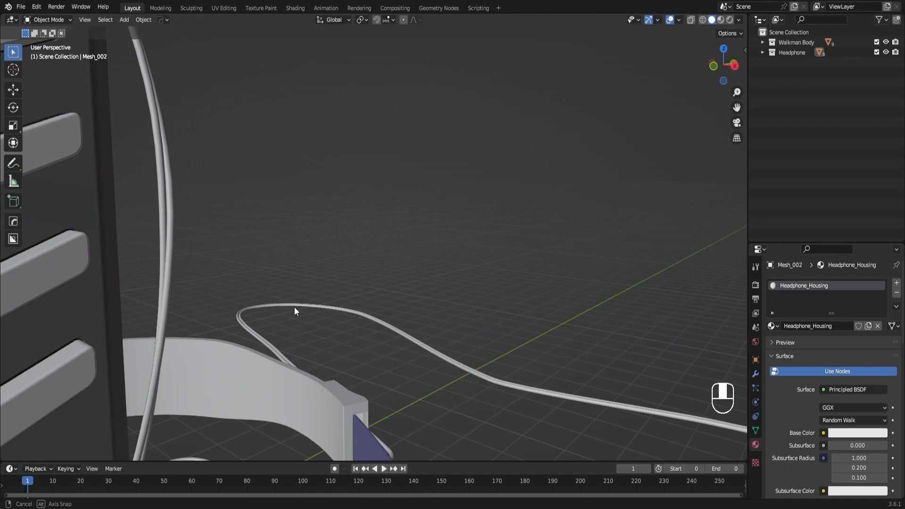
{"action": "middle_click_drag", "start_coordinate": [294, 311], "coordinate": [485, 324], "text": "shift"}
{"action": "scroll", "coordinate": [356, 283], "scroll_direction": "down", "scroll_amount": 5}
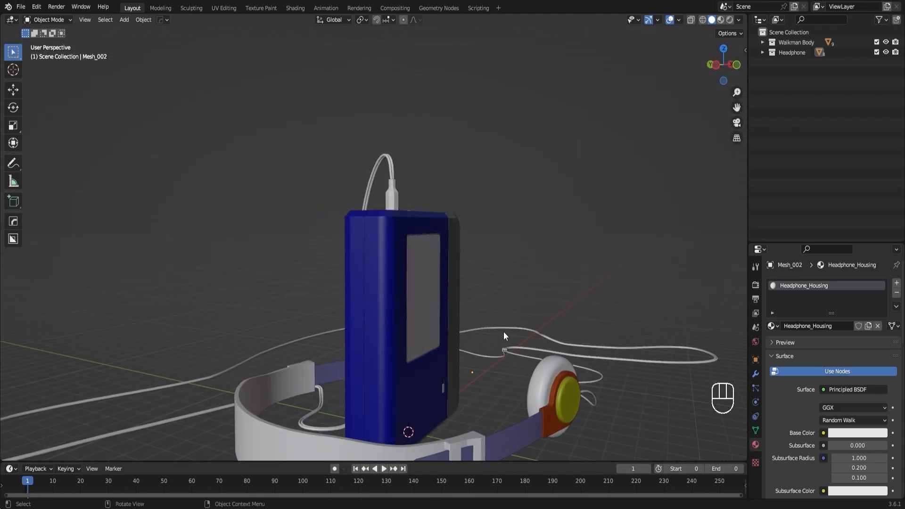
{"action": "scroll", "coordinate": [504, 333], "scroll_direction": "down", "scroll_amount": 1}
{"action": "middle_click_drag", "start_coordinate": [603, 334], "coordinate": [533, 326], "text": "shift"}
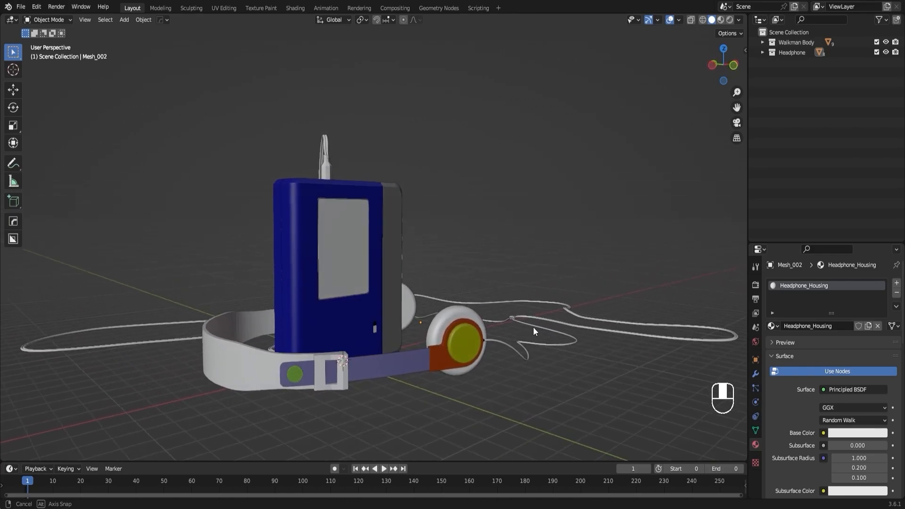
- Save the Blender file walkman-3.6-version.blend with the finished vertex colours
{"action": "left_click", "coordinate": [21, 7]}
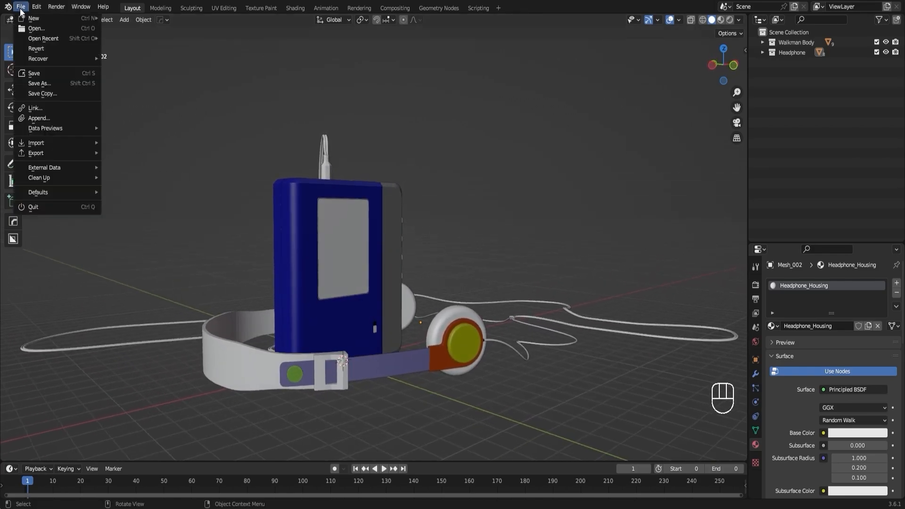
{"action": "left_click", "coordinate": [67, 76]}
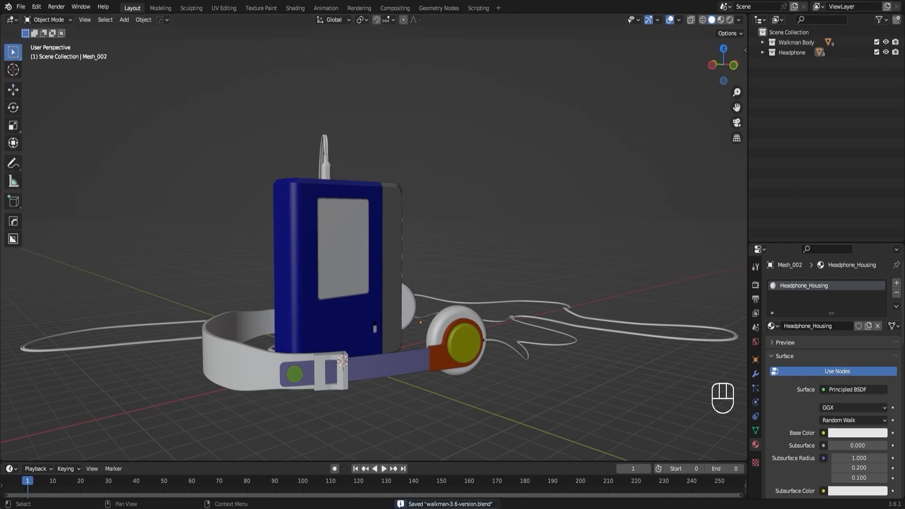